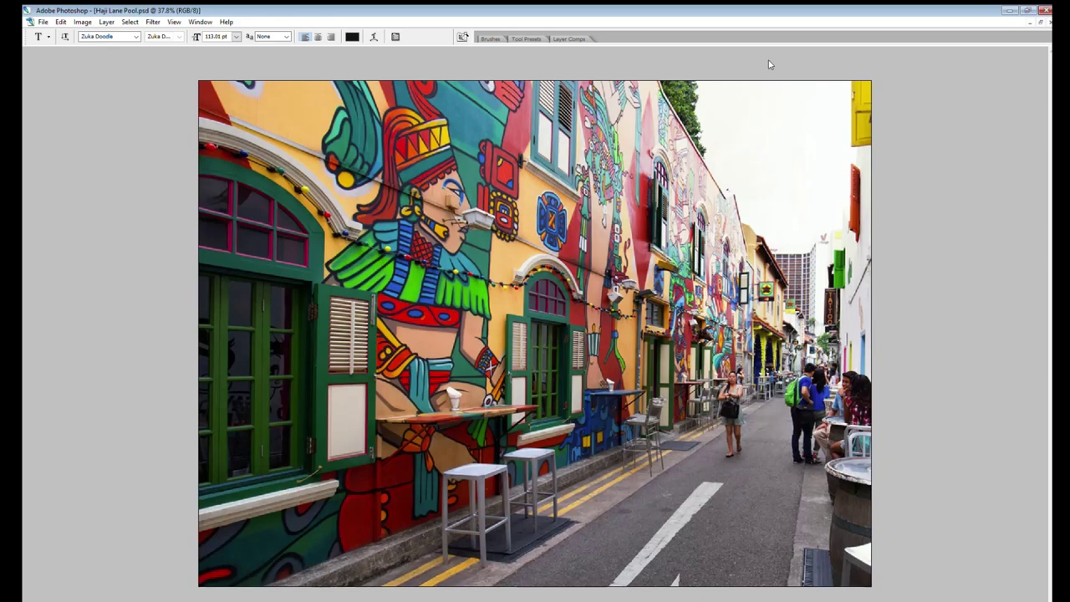
Outline the road strip beside the right pavement with the Polygonal Lasso
{"action": "left_click_drag", "start_coordinate": [698, 496], "coordinate": [842, 245]}
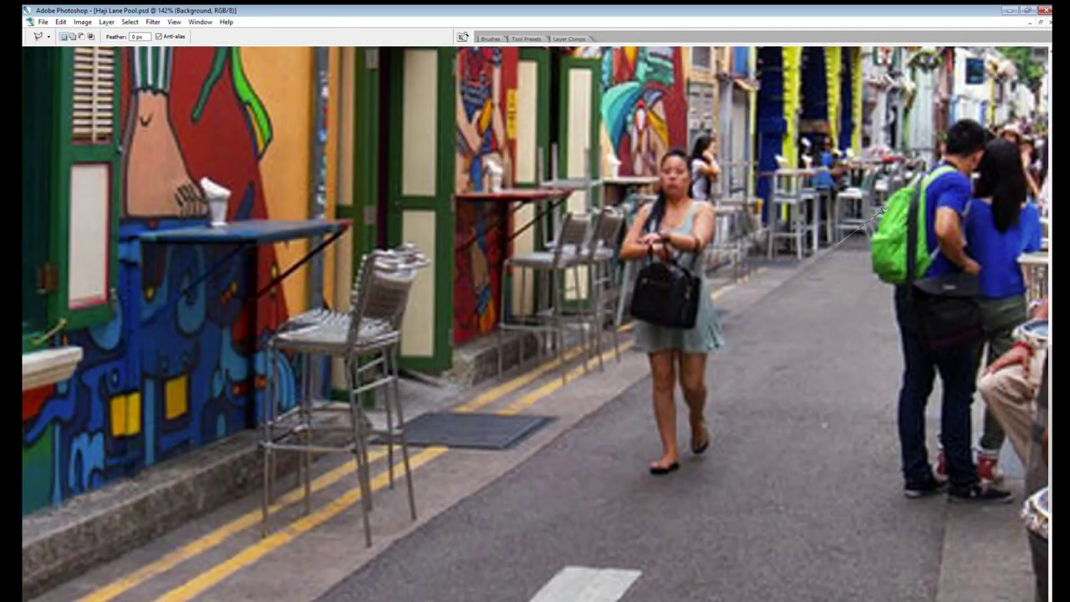
{"action": "left_click_drag", "start_coordinate": [879, 276], "coordinate": [866, 167]}
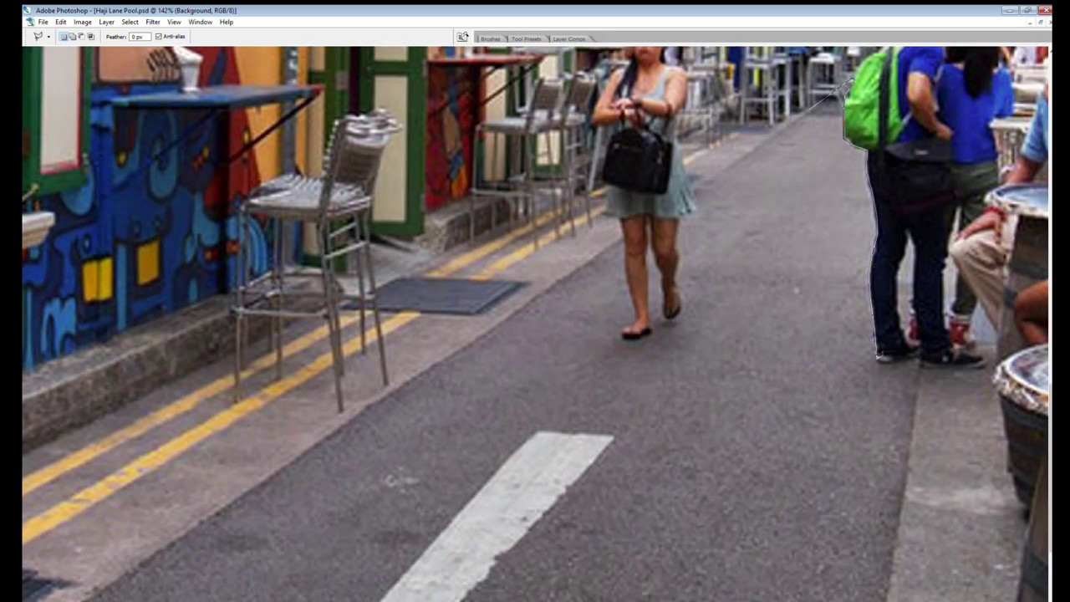
{"action": "scroll", "coordinate": [919, 355], "scroll_direction": "down", "scroll_amount": 5}
{"action": "left_click", "coordinate": [840, 523]}
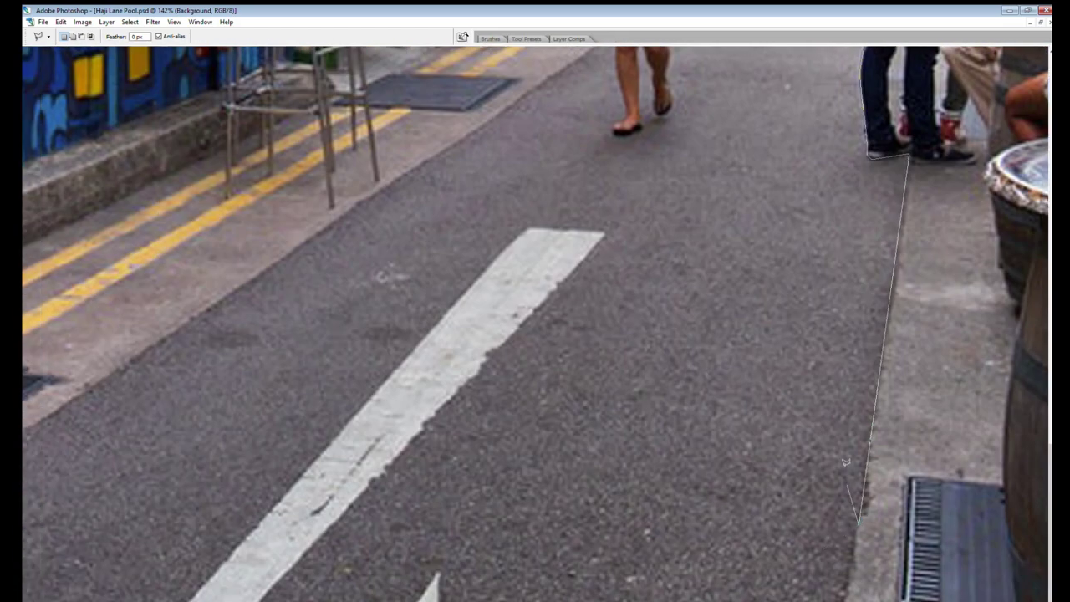
{"action": "left_click_drag", "start_coordinate": [393, 591], "coordinate": [781, 593]}
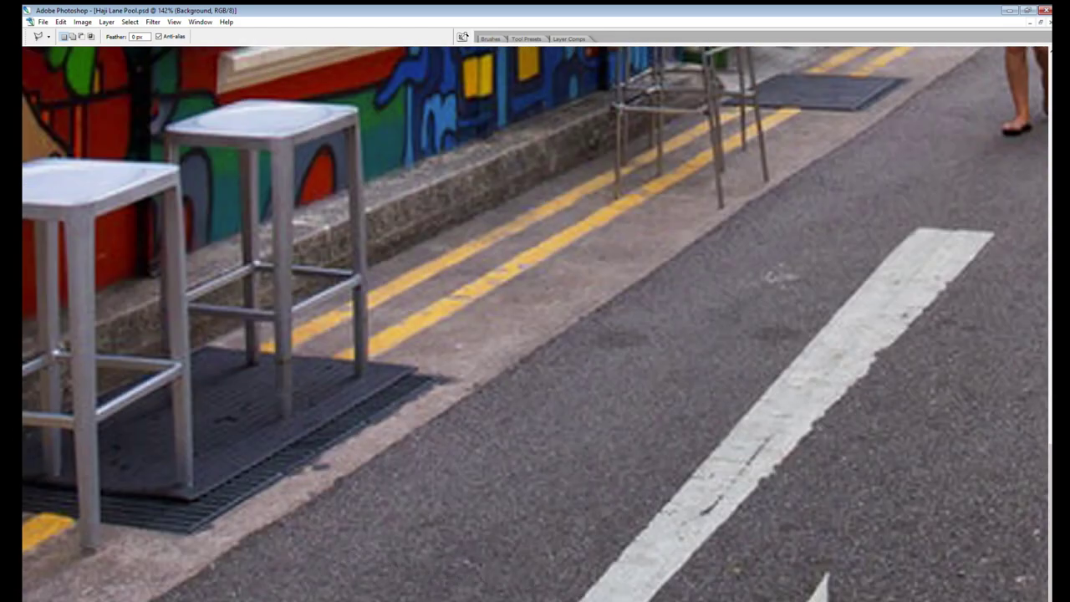
{"action": "mouse_move", "coordinate": [948, 81]}
{"action": "left_mouse_down"}
{"action": "mouse_move", "coordinate": [911, 129]}
{"action": "mouse_move", "coordinate": [697, 267]}
{"action": "mouse_move", "coordinate": [518, 427]}
{"action": "left_mouse_up"}
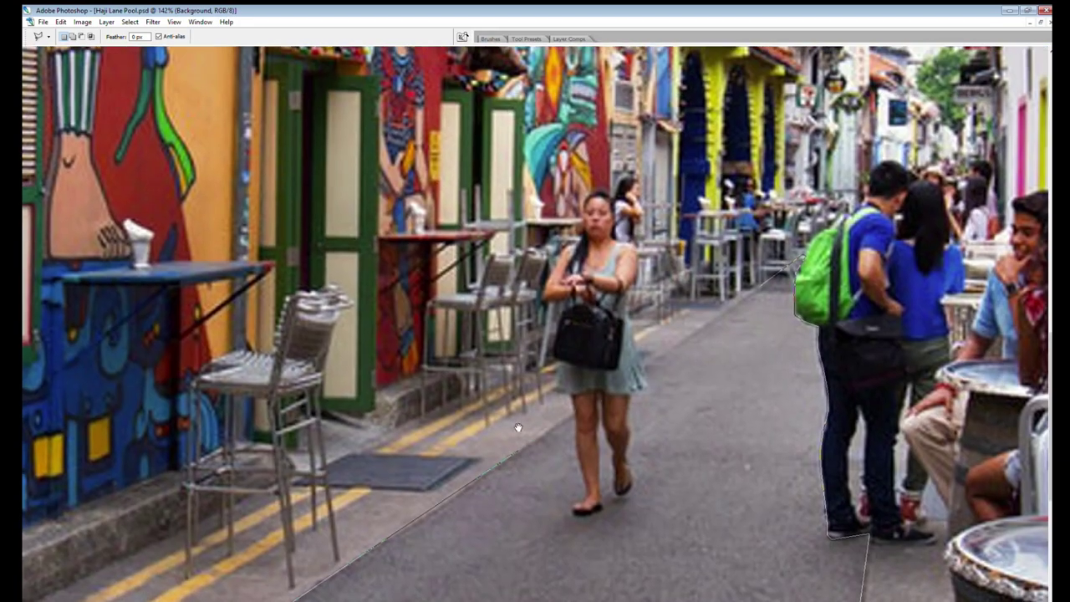
{"action": "key", "text": "ctrl+0"}
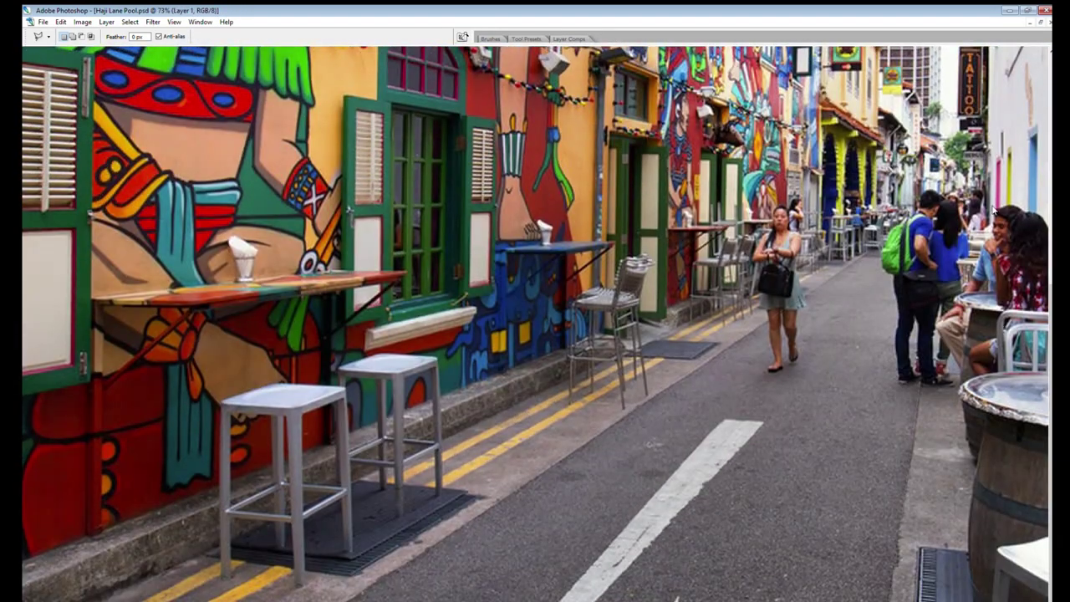
{"action": "left_click", "coordinate": [894, 358]}
{"action": "left_click", "coordinate": [902, 600]}
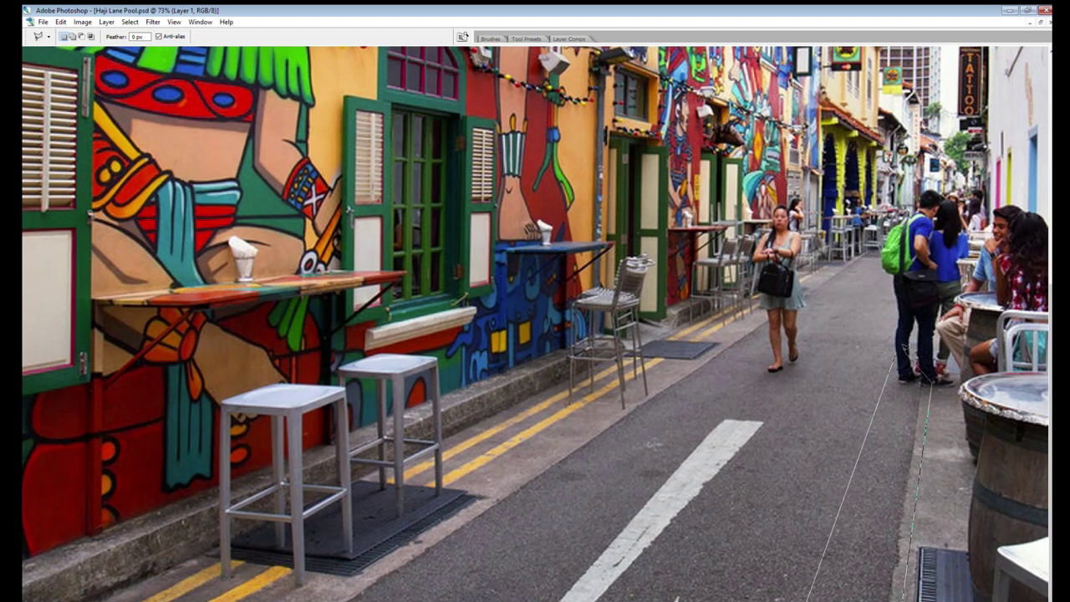
Copy the road strip to a new layer, merge it down, and clone road texture over it
{"action": "key", "text": "Return"}
{"action": "key", "text": "ctrl+j"}
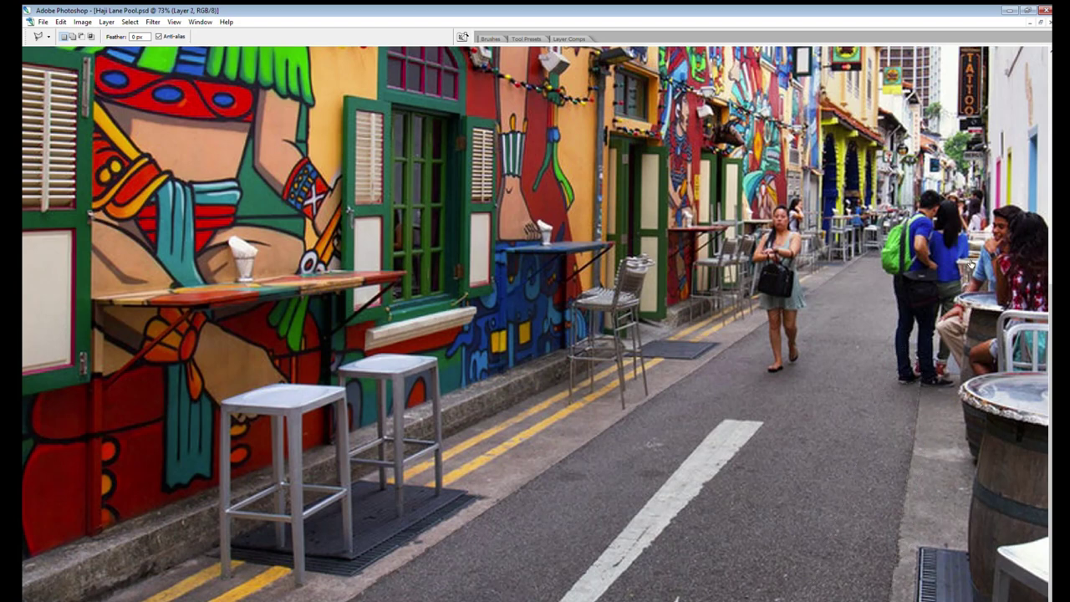
{"action": "key", "text": "ctrl+shift+e"}
{"action": "key", "text": "s"}
{"action": "mouse_move", "coordinate": [937, 415]}
{"action": "left_mouse_down"}
{"action": "mouse_move", "coordinate": [879, 453]}
{"action": "mouse_move", "coordinate": [831, 522]}
{"action": "mouse_move", "coordinate": [890, 600]}
{"action": "left_mouse_up"}
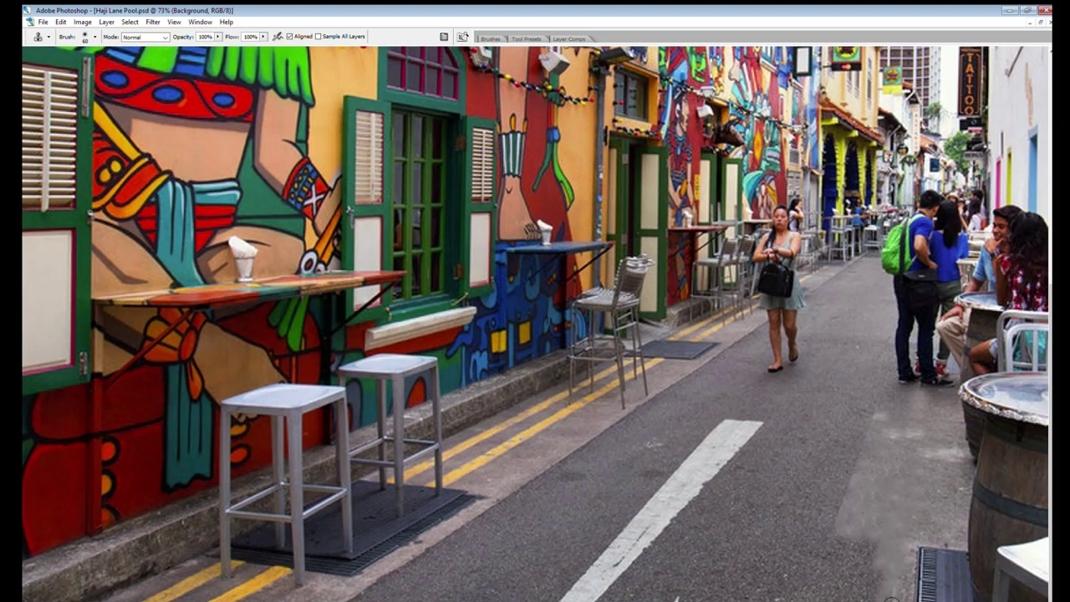
Clone more road texture down to the bottom edge with a larger brush
{"action": "left_click_drag", "start_coordinate": [911, 521], "coordinate": [845, 568]}
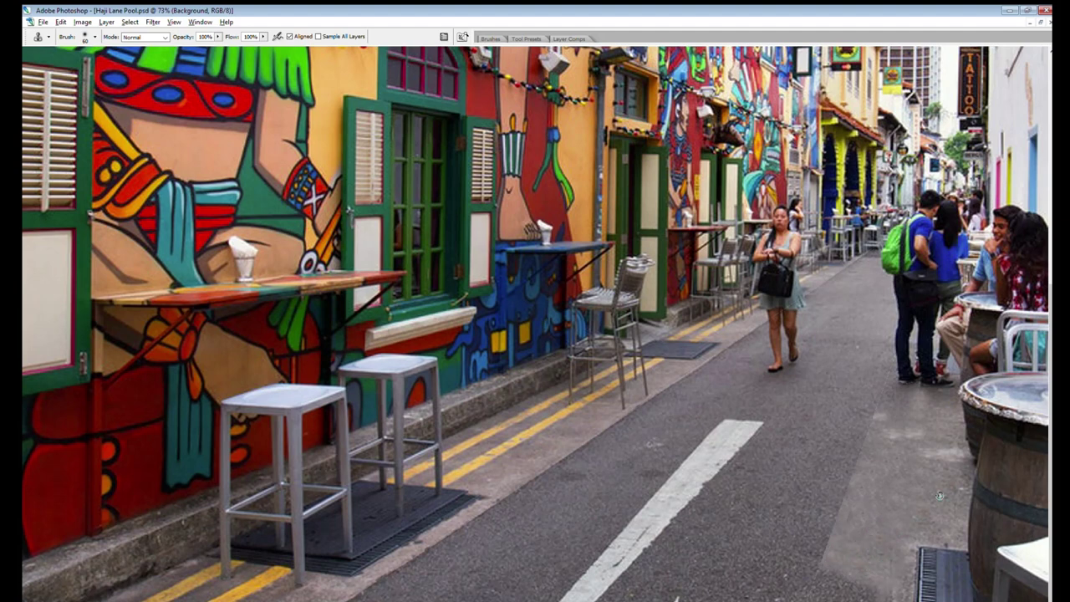
{"action": "key", "text": "bracketright"}
{"action": "key", "text": "bracketright"}
{"action": "key", "text": "bracketright"}
{"action": "left_click_drag", "start_coordinate": [869, 585], "coordinate": [823, 591]}
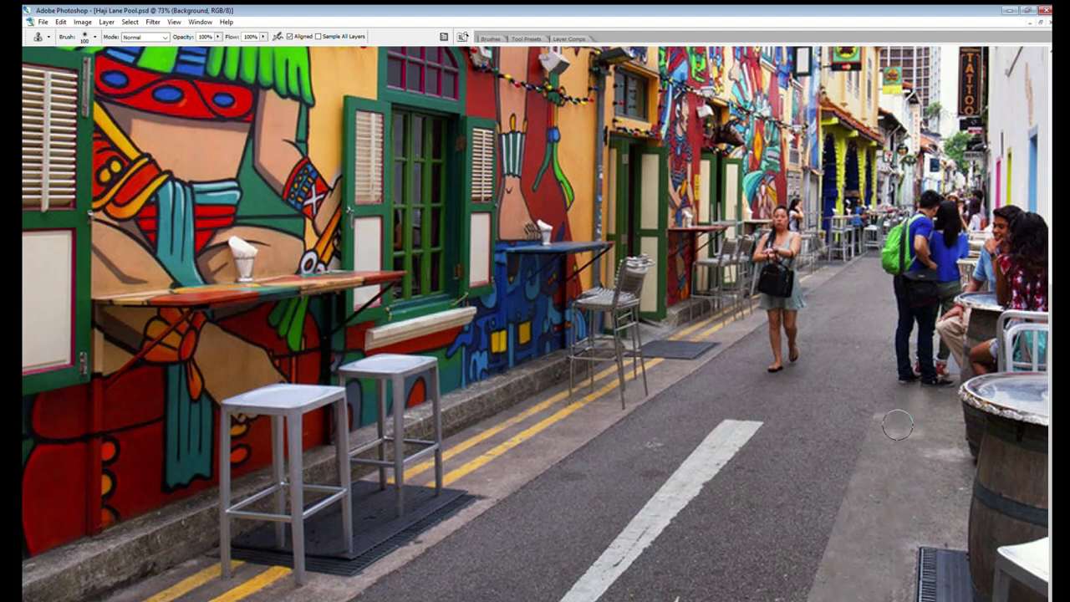
Darken the road patch's midtones with the Burn tool at 52% exposure
{"action": "key", "text": "o"}
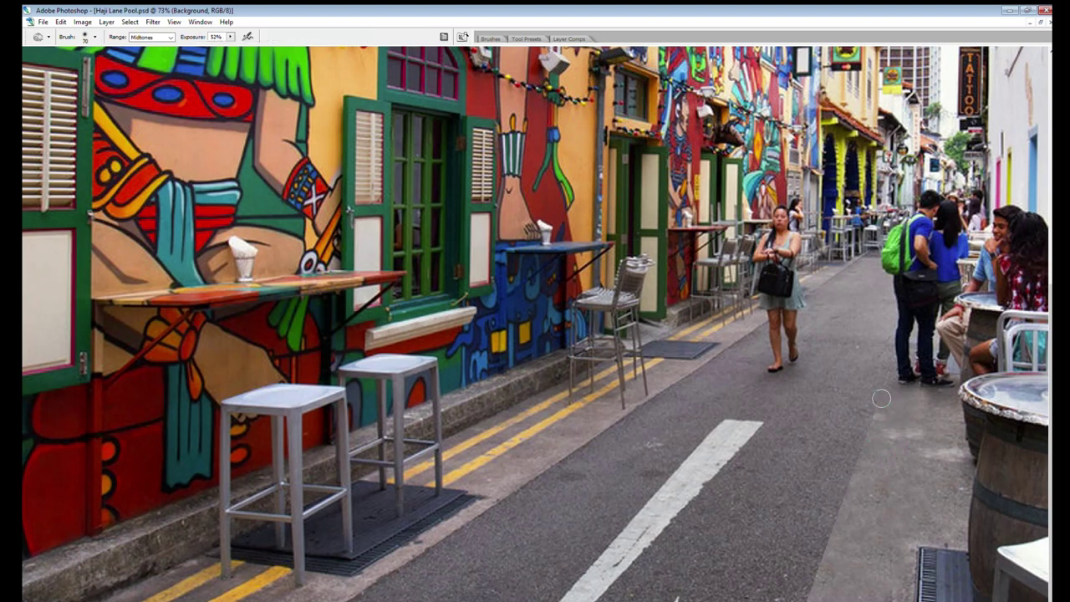
{"action": "left_click_drag", "start_coordinate": [850, 476], "coordinate": [906, 491]}
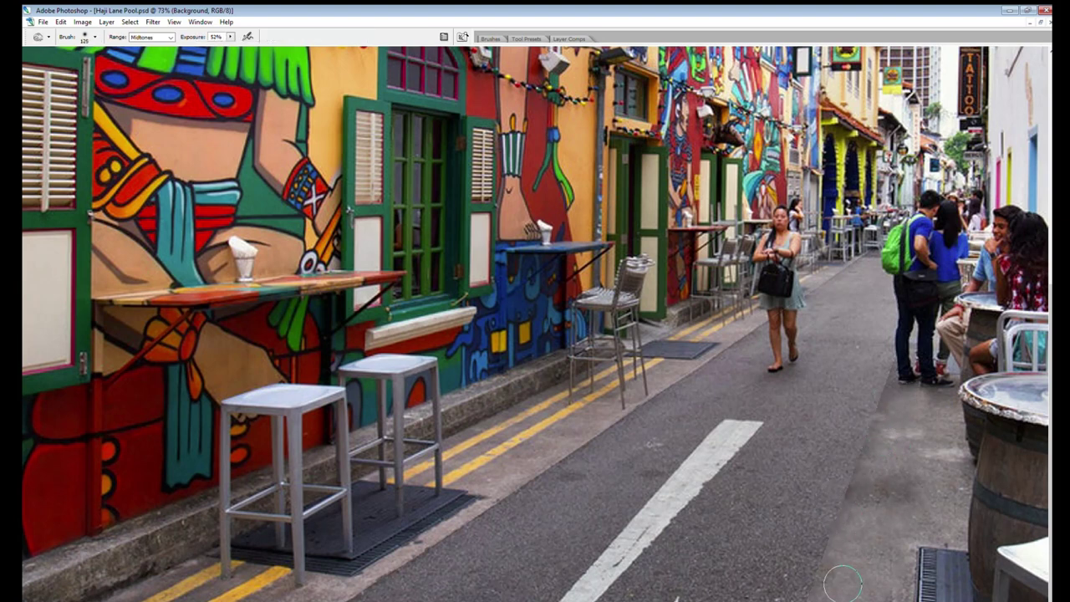
{"action": "key", "text": "ctrl+z"}
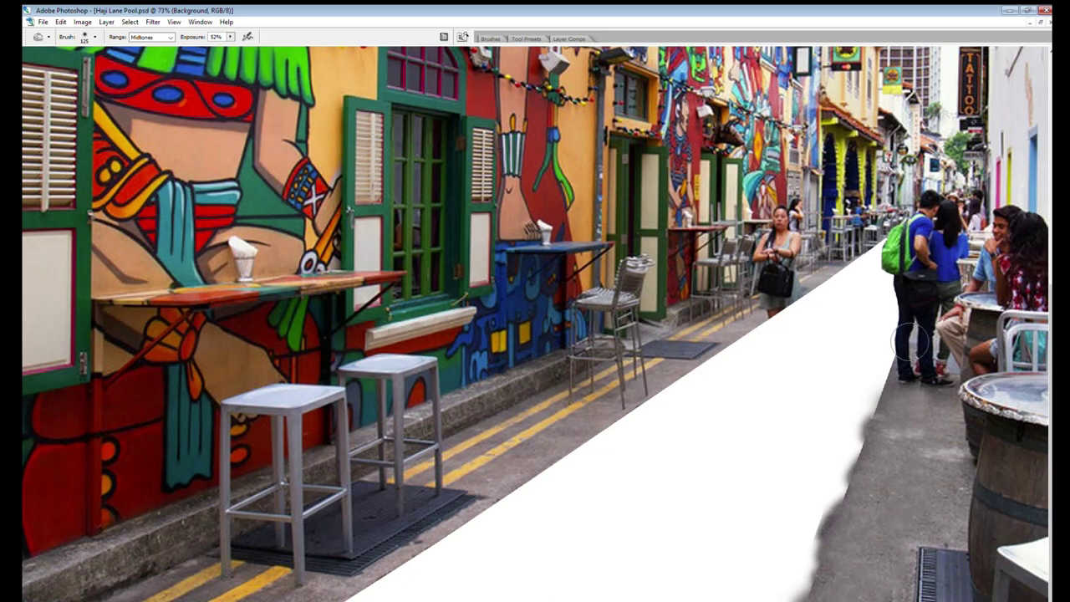
{"action": "key", "text": "ctrl+z"}
Select a four-cornered road strip beside the right pavement with the Polygonal Lasso
{"action": "key", "text": "l"}
{"action": "left_click", "coordinate": [892, 353]}
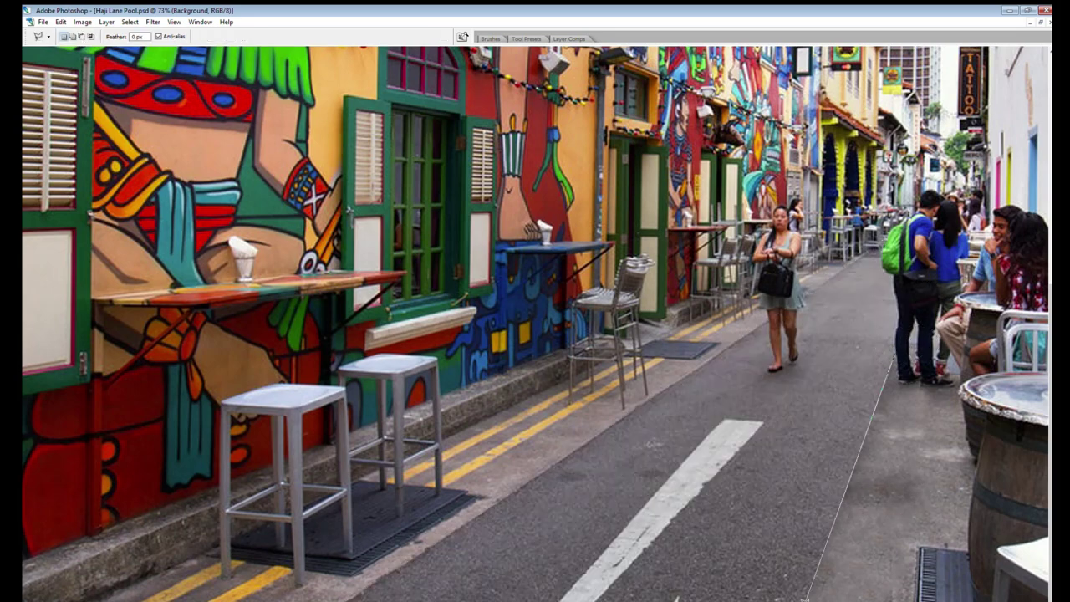
{"action": "left_click", "coordinate": [807, 599]}
{"action": "left_click", "coordinate": [730, 599]}
{"action": "left_click", "coordinate": [804, 306]}
{"action": "left_click", "coordinate": [893, 353]}
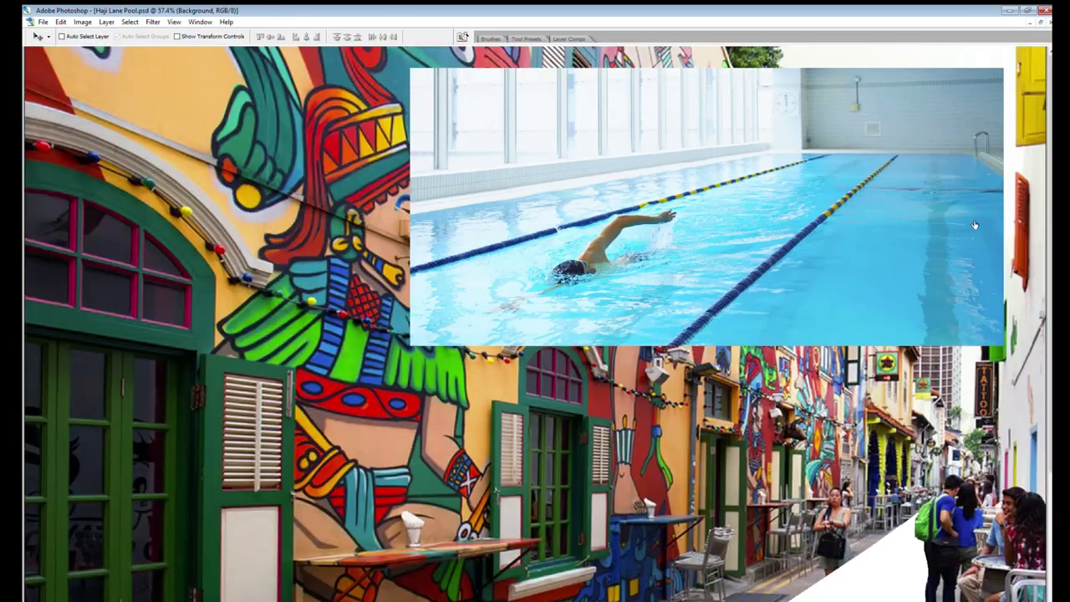
Move the Pool 2 photo into the scene, delete water outside the lane, and erase leftovers
{"action": "left_click_drag", "start_coordinate": [896, 147], "coordinate": [707, 286]}
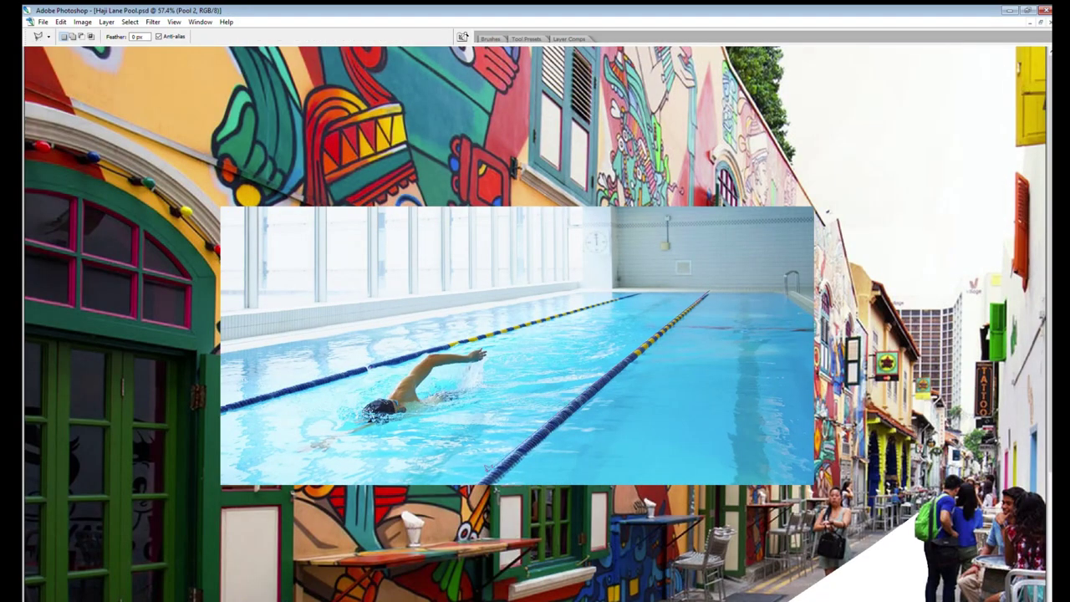
{"action": "key", "text": "Delete"}
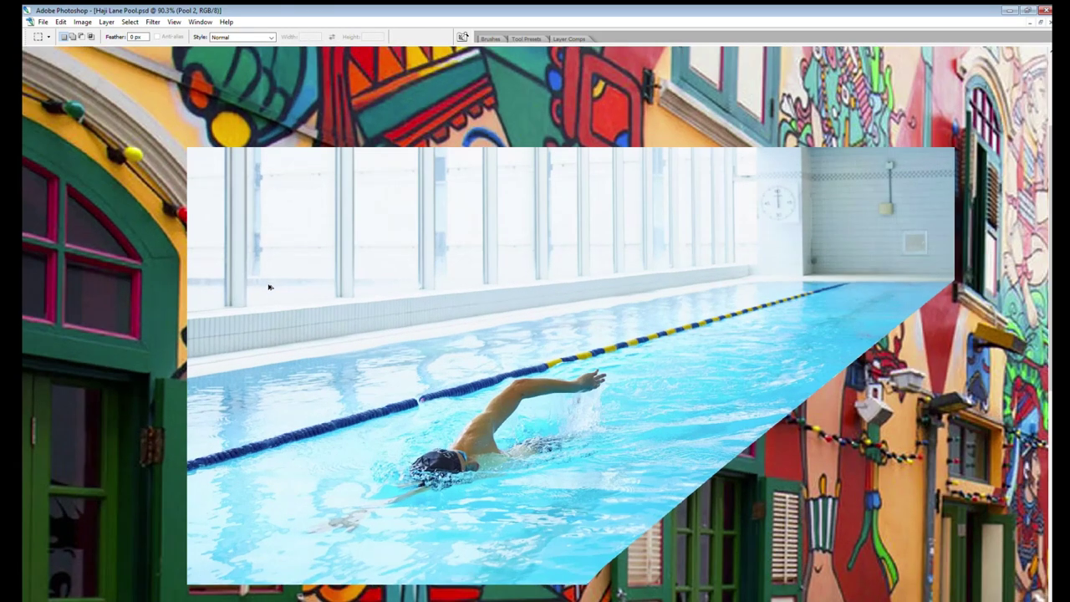
{"action": "left_click_drag", "start_coordinate": [272, 201], "coordinate": [269, 287]}
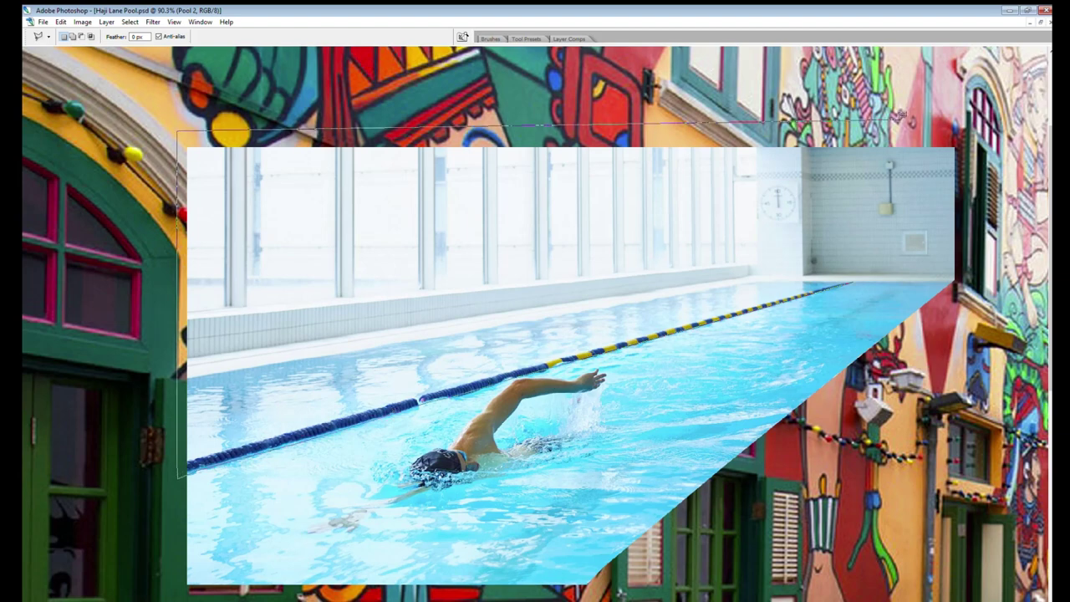
{"action": "key", "text": "Delete"}
{"action": "scroll", "coordinate": [359, 418], "scroll_direction": "up", "scroll_amount": 3}
{"action": "key", "text": "b"}
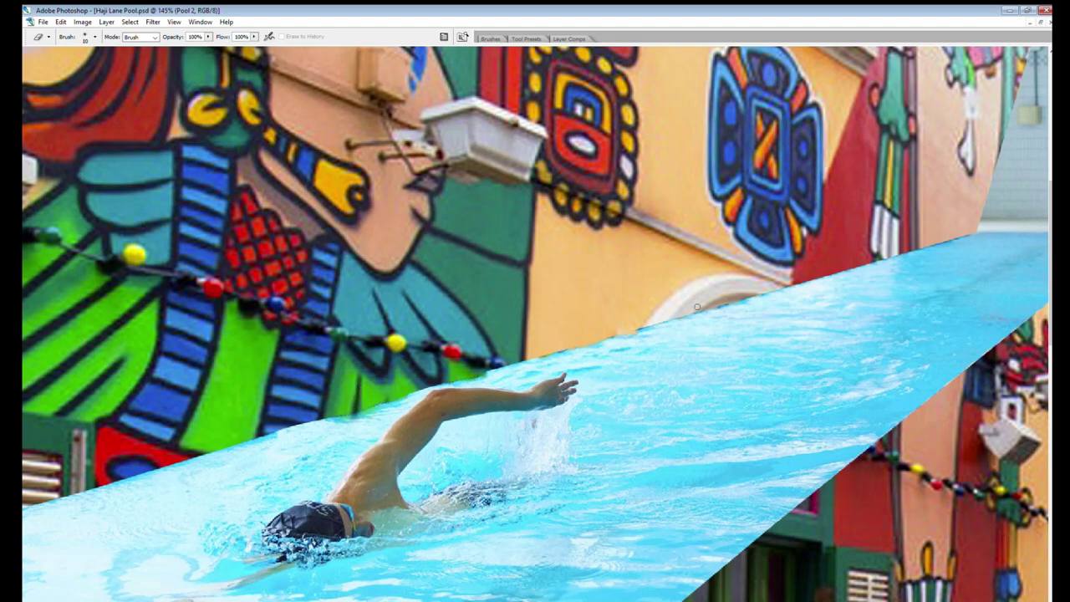
{"action": "key", "text": "ctrl+0"}
Move the Pool 2 strip down onto the road beside the right pavement
{"action": "key", "text": "v"}
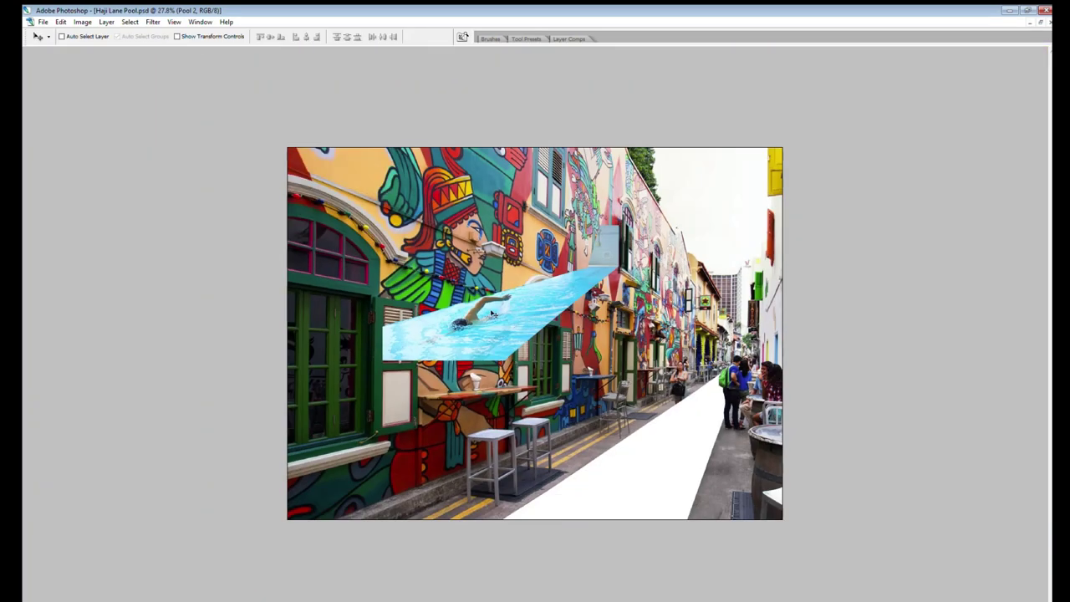
{"action": "scroll", "coordinate": [682, 373], "scroll_direction": "up", "scroll_amount": 3}
{"action": "key", "text": "m"}
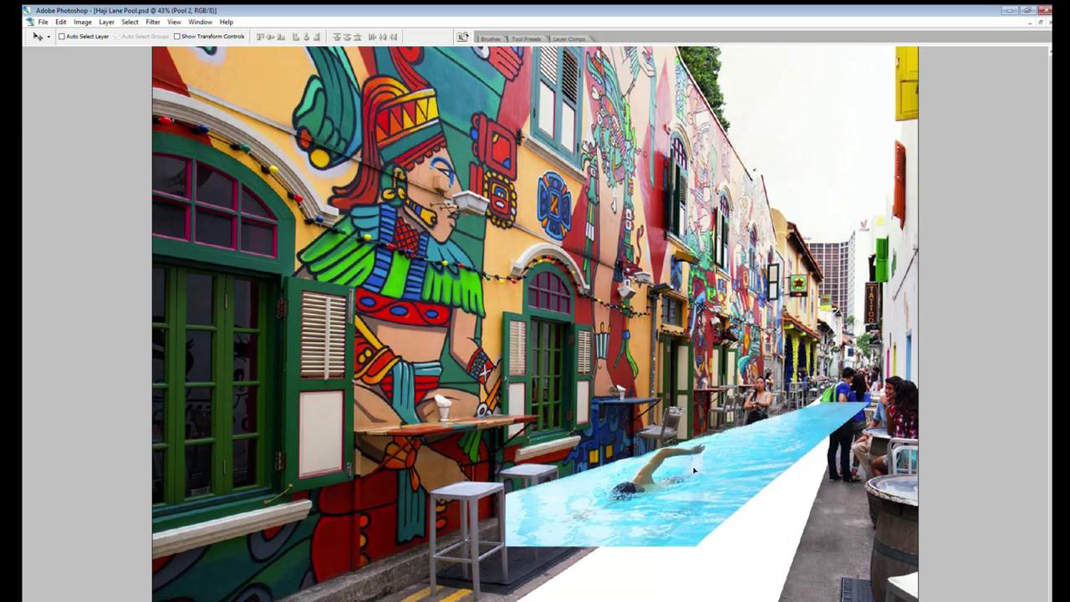
{"action": "key", "text": "ctrl+t"}
{"action": "key", "text": "Return"}
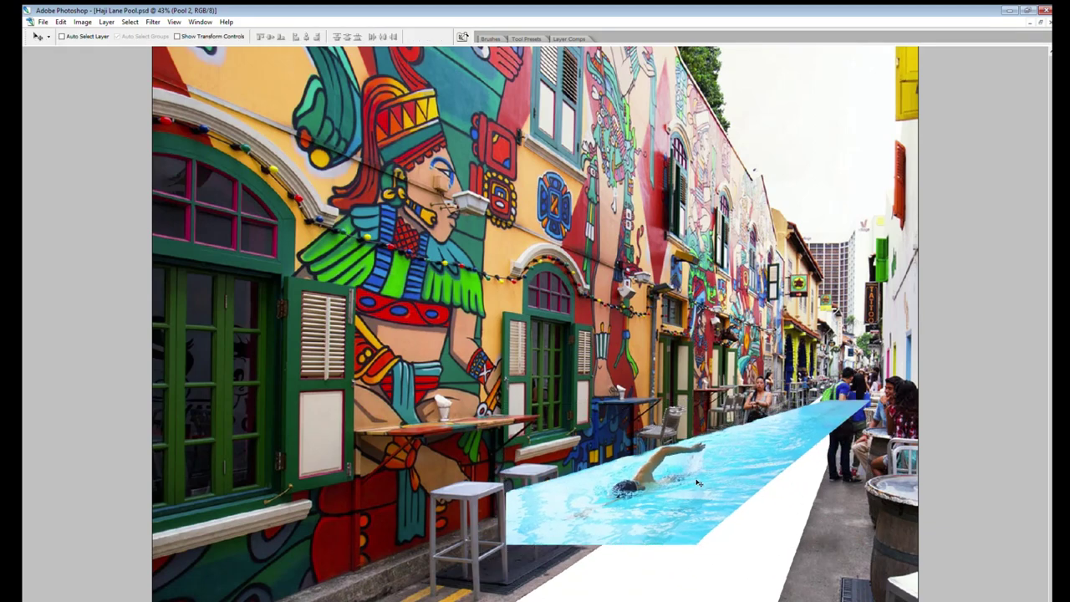
{"action": "key", "text": "ctrl+t"}
{"action": "key", "text": "Return"}
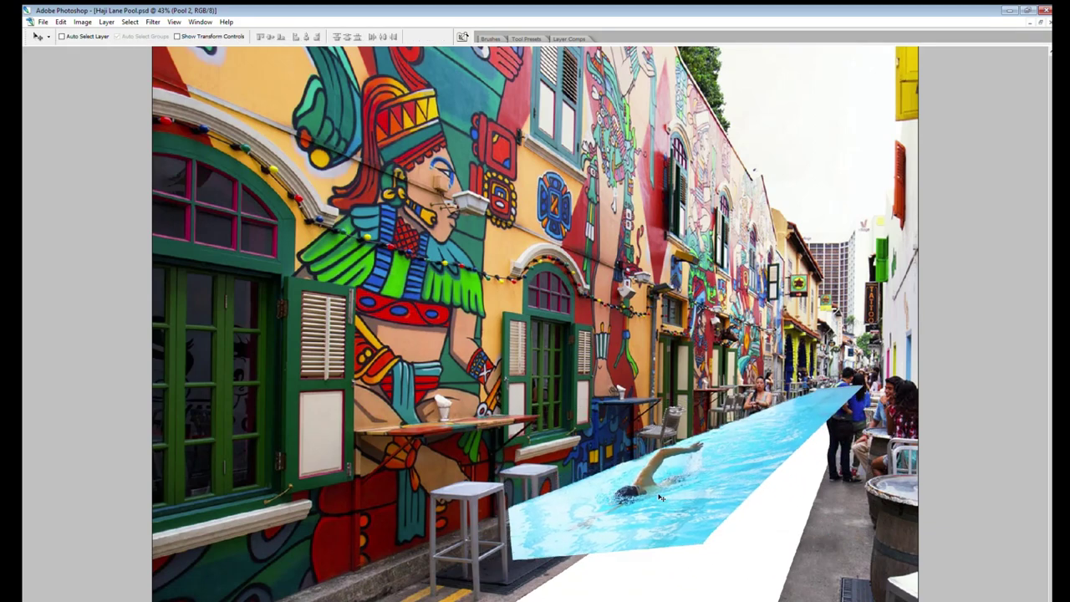
{"action": "left_click_drag", "start_coordinate": [665, 489], "coordinate": [689, 535]}
{"action": "key", "text": "ctrl+t"}
{"action": "key", "text": "Return"}
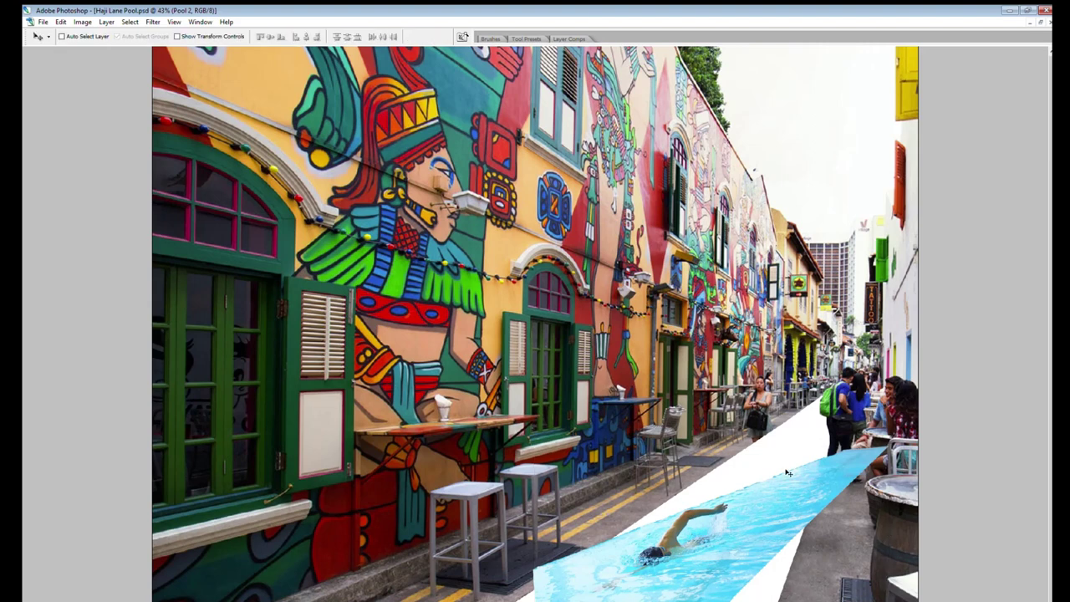
{"action": "left_click_drag", "start_coordinate": [792, 474], "coordinate": [767, 413]}
Distort and rotate the pool strip with Free Transform to match the road's perspective
{"action": "key", "text": "ctrl+t"}
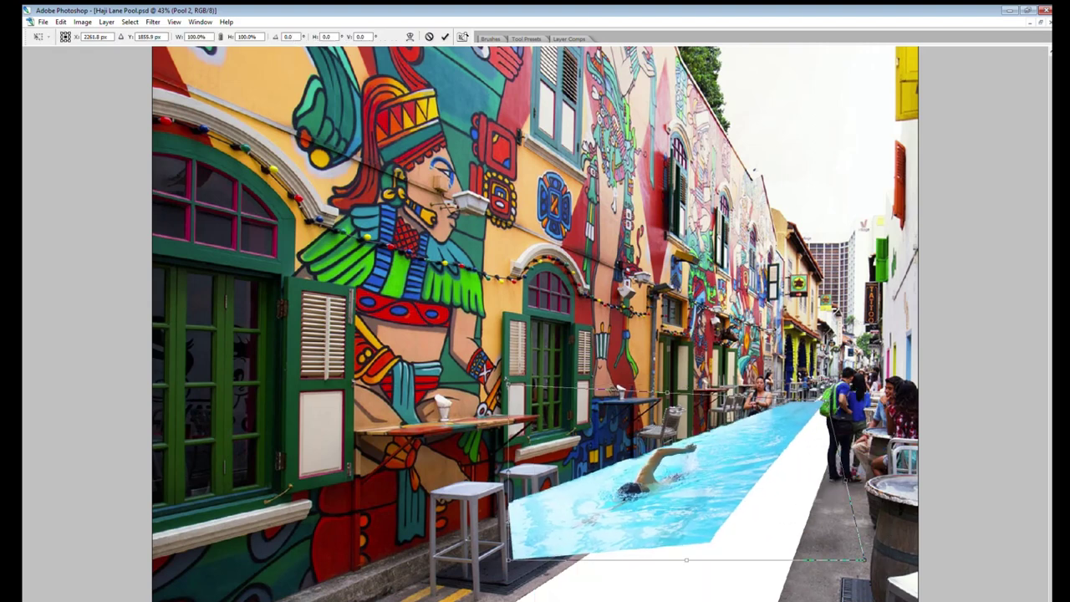
{"action": "left_click_drag", "start_coordinate": [861, 386], "coordinate": [816, 398]}
{"action": "key", "text": "Return"}
{"action": "mouse_move", "coordinate": [693, 466]}
{"action": "left_mouse_down"}
{"action": "mouse_move", "coordinate": [747, 541]}
{"action": "mouse_move", "coordinate": [722, 512]}
{"action": "left_mouse_up"}
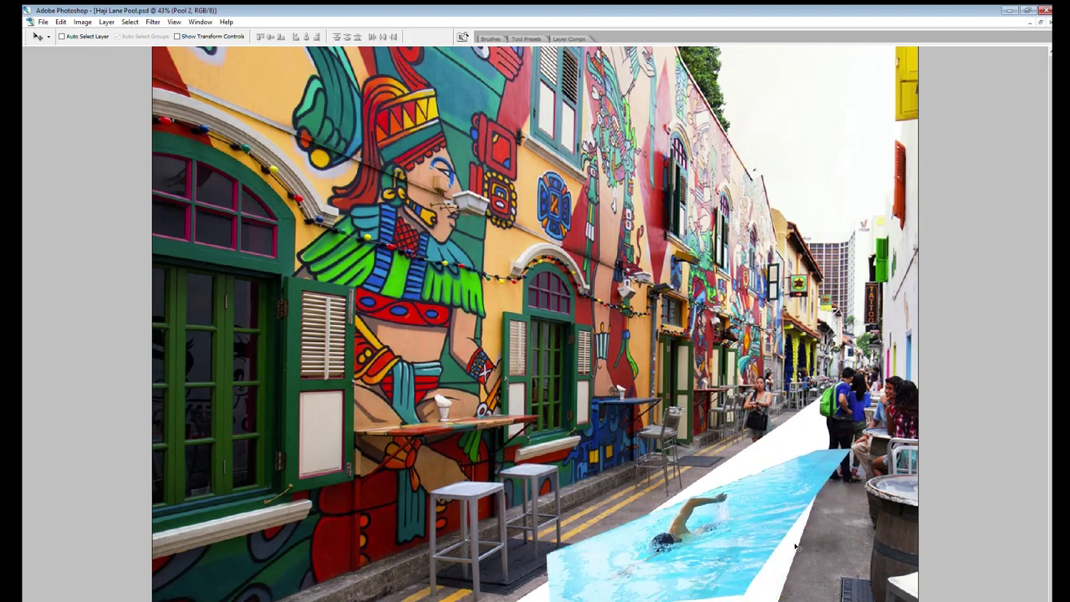
{"action": "key", "text": "ctrl+t"}
{"action": "left_click_drag", "start_coordinate": [551, 573], "coordinate": [536, 520]}
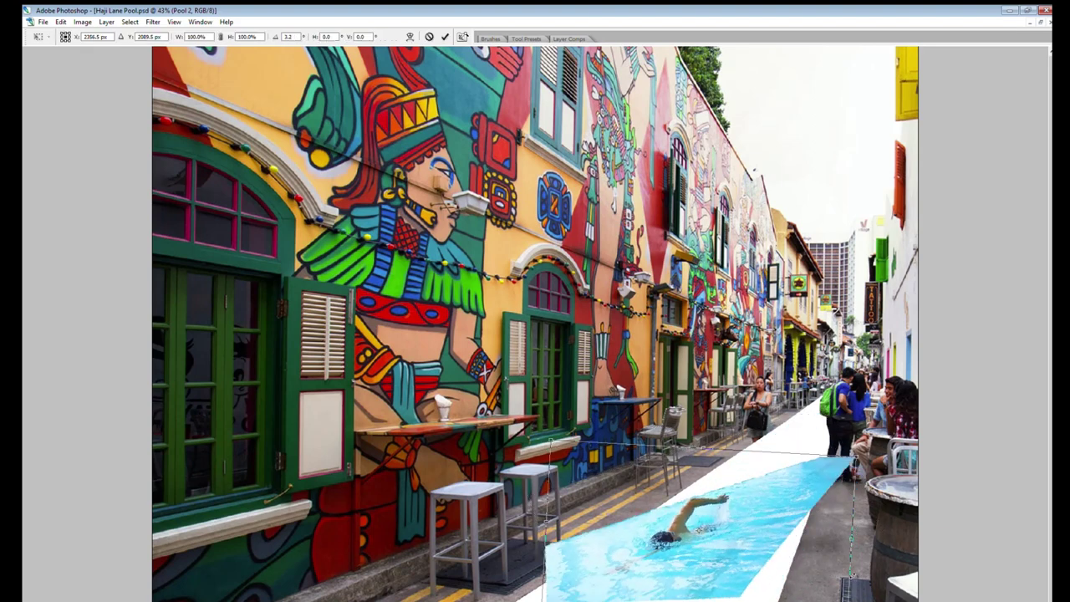
{"action": "left_click_drag", "start_coordinate": [733, 540], "coordinate": [754, 539]}
{"action": "key", "text": "Return"}
Clone water with a larger brush over the pool's far end and the white wedge
{"action": "key", "text": "s"}
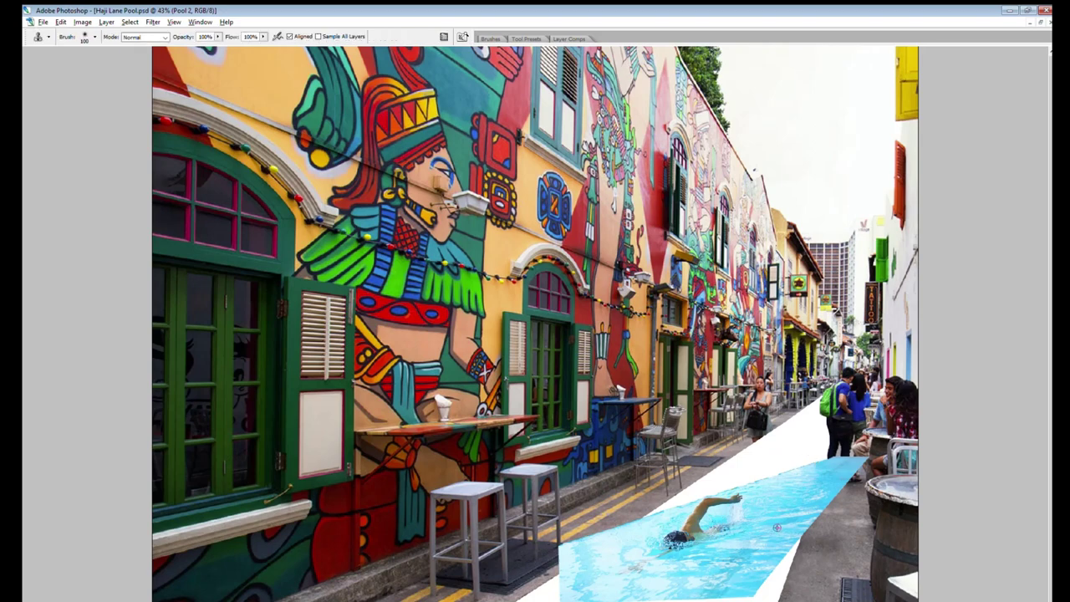
{"action": "key", "text": "bracketright"}
{"action": "key", "text": "bracketright"}
{"action": "key", "text": "bracketright"}
{"action": "left_click_drag", "start_coordinate": [786, 495], "coordinate": [777, 466]}
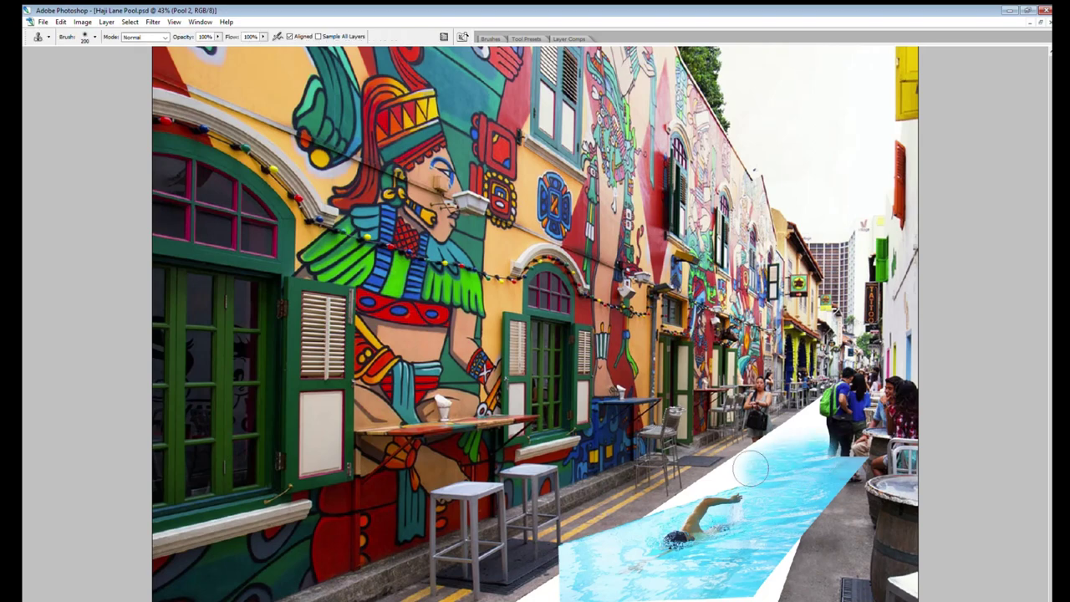
{"action": "key", "text": "ctrl+plus"}
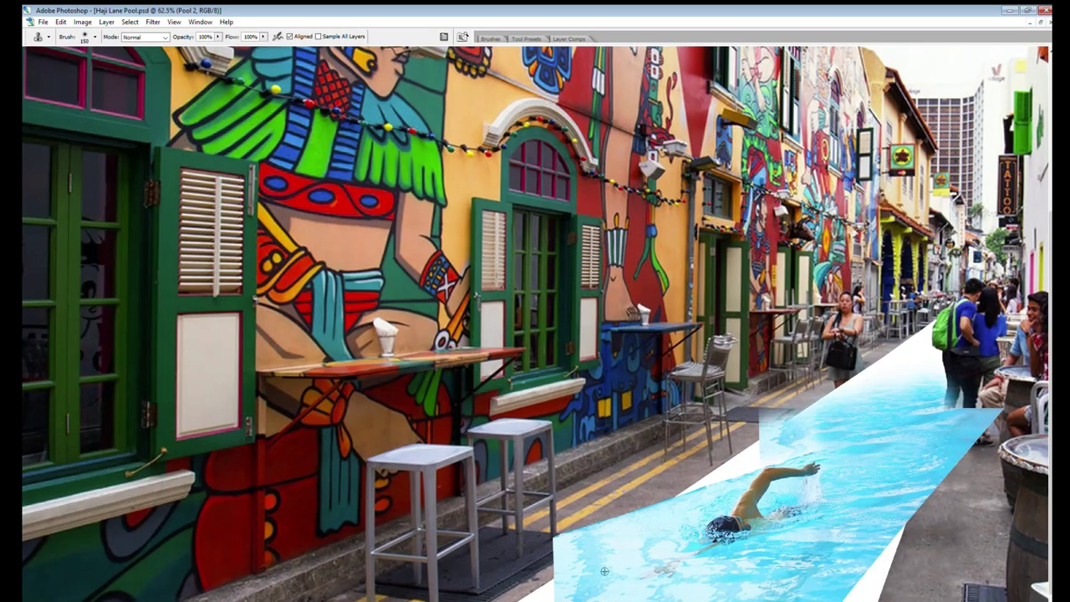
{"action": "scroll", "coordinate": [728, 460], "scroll_direction": "up", "scroll_amount": 3}
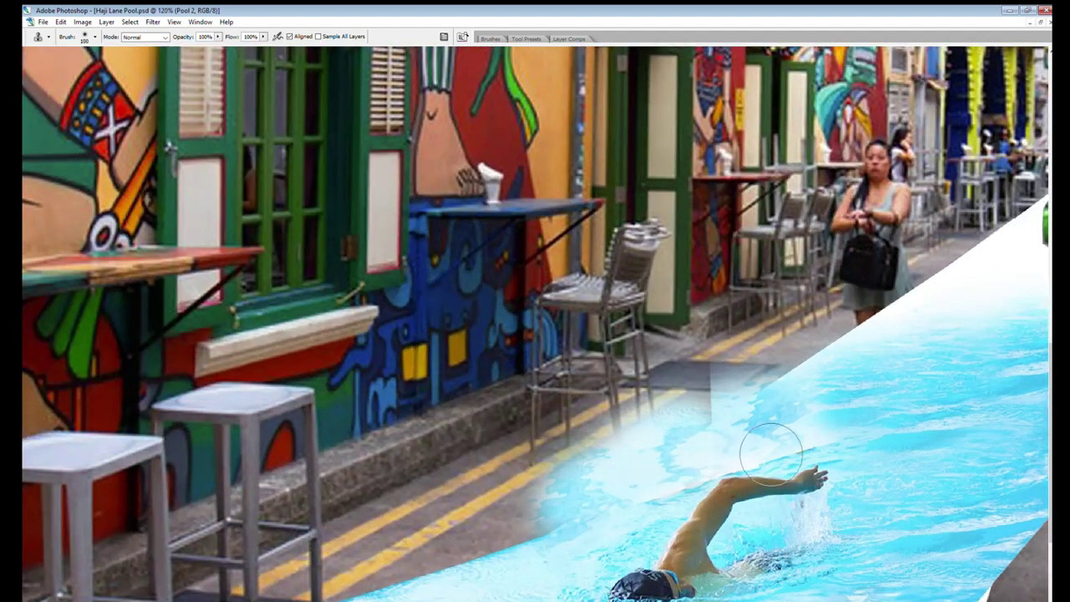
{"action": "left_click_drag", "start_coordinate": [680, 451], "coordinate": [438, 568]}
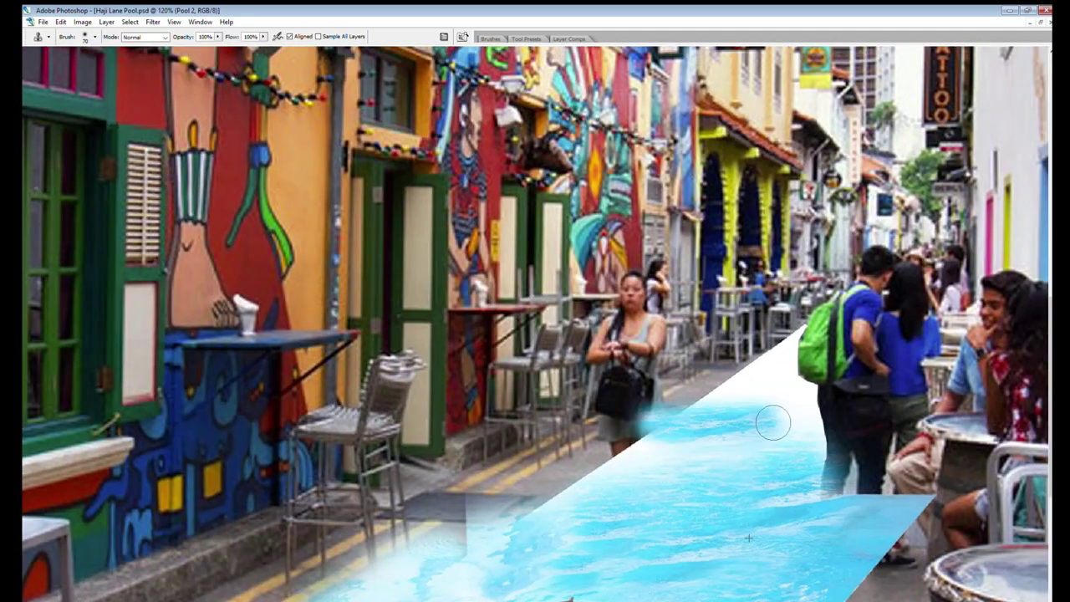
{"action": "left_click_drag", "start_coordinate": [771, 423], "coordinate": [817, 391]}
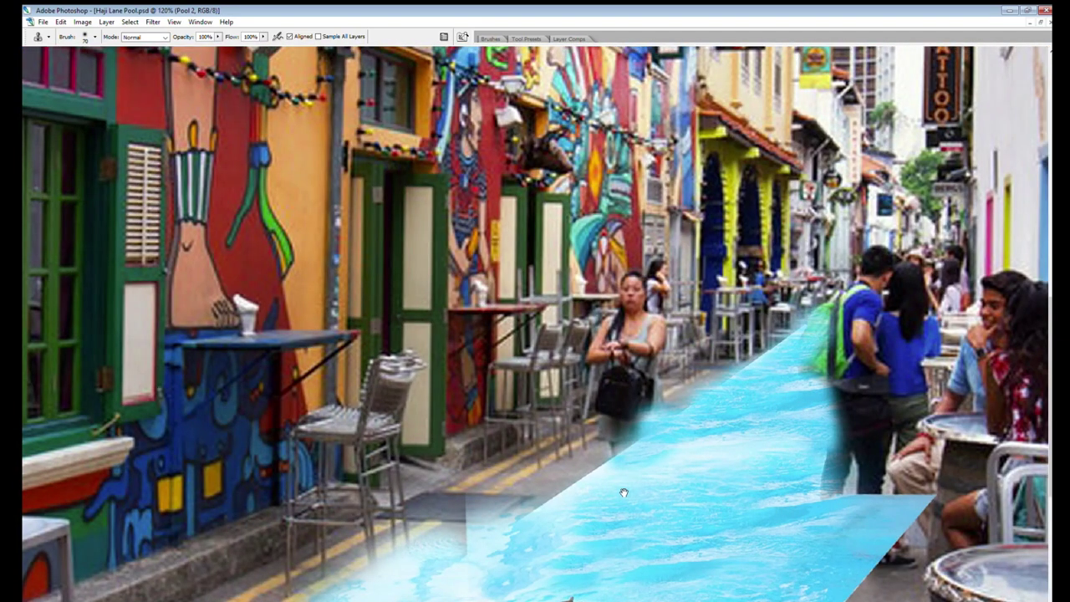
{"action": "scroll", "coordinate": [621, 489], "scroll_direction": "down", "scroll_amount": 5}
{"action": "left_click_drag", "start_coordinate": [610, 530], "coordinate": [689, 479]}
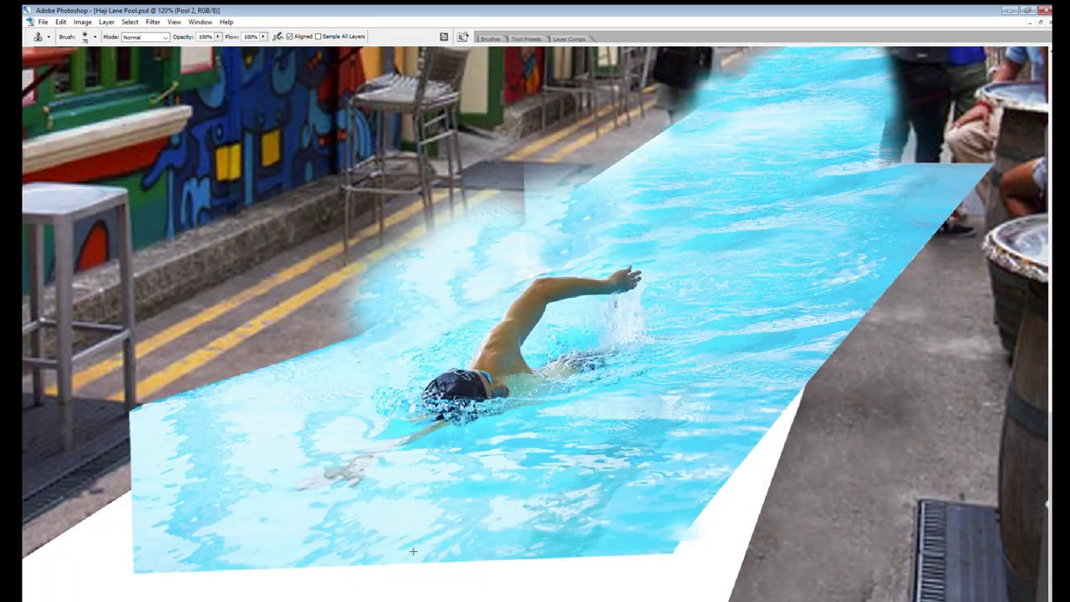
Clone water over the right-edge pavement, the bottom-left wedge, and the pool's bottom edge
{"action": "mouse_move", "coordinate": [786, 401]}
{"action": "left_mouse_down"}
{"action": "mouse_move", "coordinate": [650, 560]}
{"action": "mouse_move", "coordinate": [693, 559]}
{"action": "mouse_move", "coordinate": [777, 468]}
{"action": "mouse_move", "coordinate": [572, 570]}
{"action": "mouse_move", "coordinate": [137, 583]}
{"action": "left_mouse_up"}
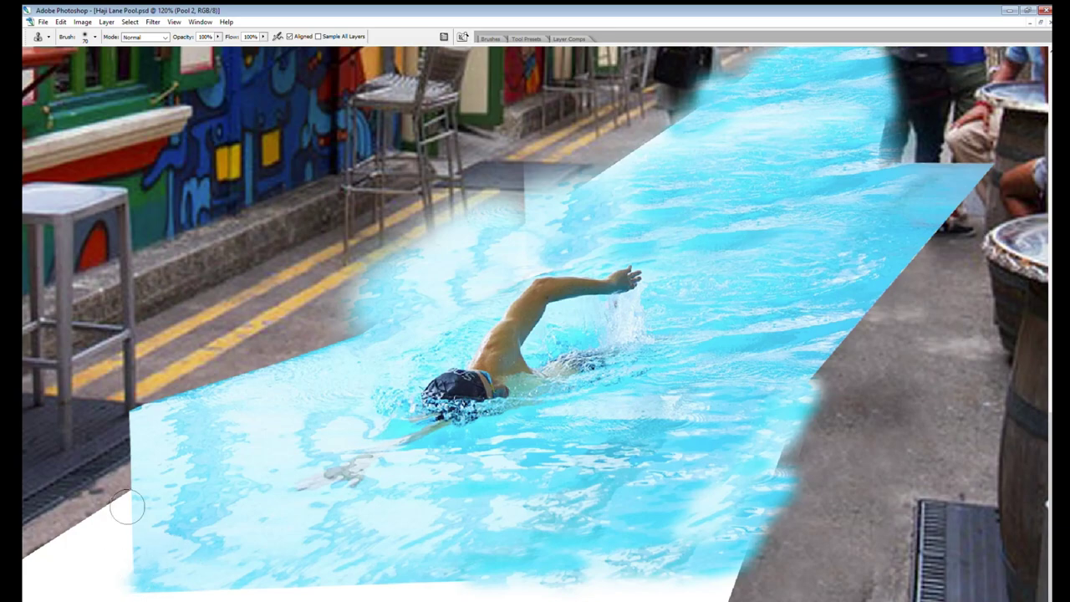
{"action": "scroll", "coordinate": [127, 507], "scroll_direction": "down", "scroll_amount": 1}
{"action": "scroll", "coordinate": [351, 556], "scroll_direction": "down", "scroll_amount": 3}
{"action": "mouse_move", "coordinate": [351, 556]}
{"action": "left_mouse_down"}
{"action": "mouse_move", "coordinate": [251, 585]}
{"action": "mouse_move", "coordinate": [334, 560]}
{"action": "mouse_move", "coordinate": [276, 535]}
{"action": "mouse_move", "coordinate": [225, 589]}
{"action": "left_mouse_up"}
{"action": "scroll", "coordinate": [462, 499], "scroll_direction": "down", "scroll_amount": 5}
{"action": "scroll", "coordinate": [555, 141], "scroll_direction": "up", "scroll_amount": 5}
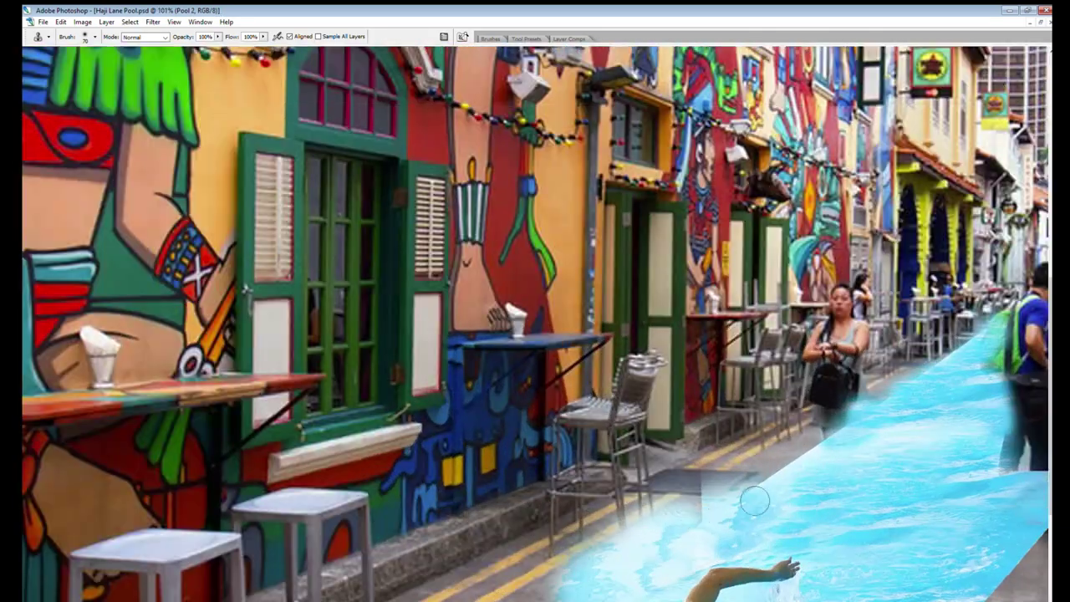
{"action": "scroll", "coordinate": [613, 314], "scroll_direction": "down", "scroll_amount": 2}
{"action": "scroll", "coordinate": [613, 313], "scroll_direction": "down", "scroll_amount": 3}
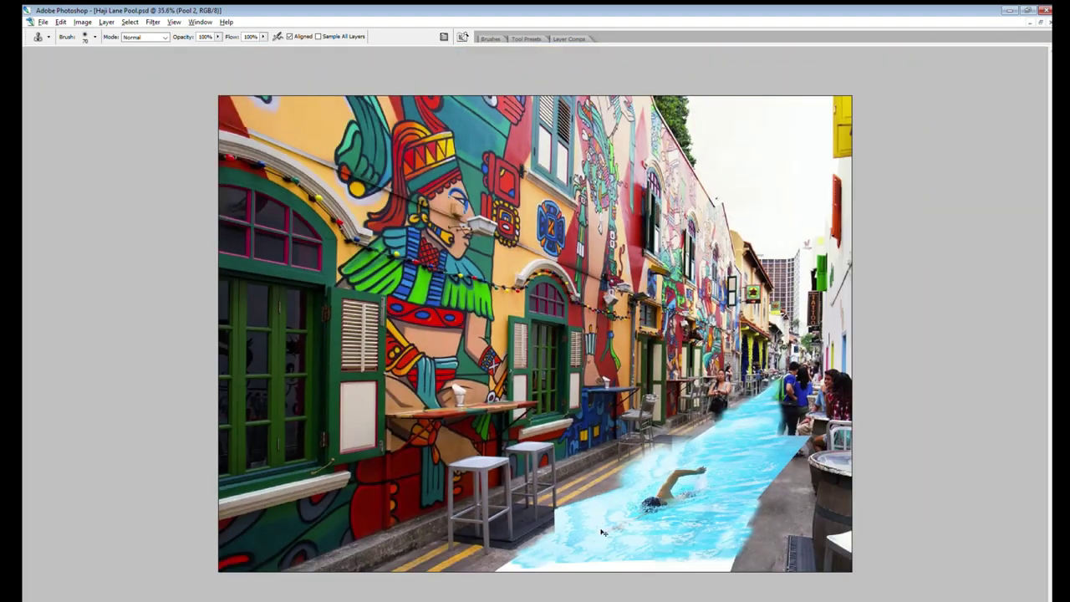
{"action": "left_click_drag", "start_coordinate": [553, 553], "coordinate": [713, 569]}
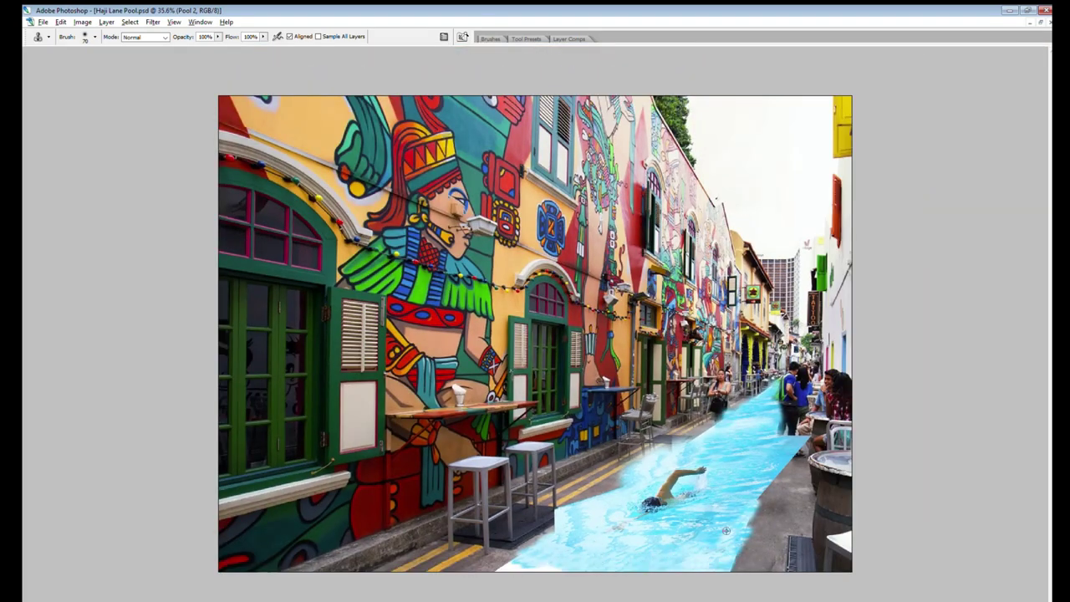
{"action": "mouse_move", "coordinate": [711, 560]}
{"action": "left_mouse_down"}
{"action": "mouse_move", "coordinate": [522, 573]}
{"action": "mouse_move", "coordinate": [595, 576]}
{"action": "left_mouse_up"}
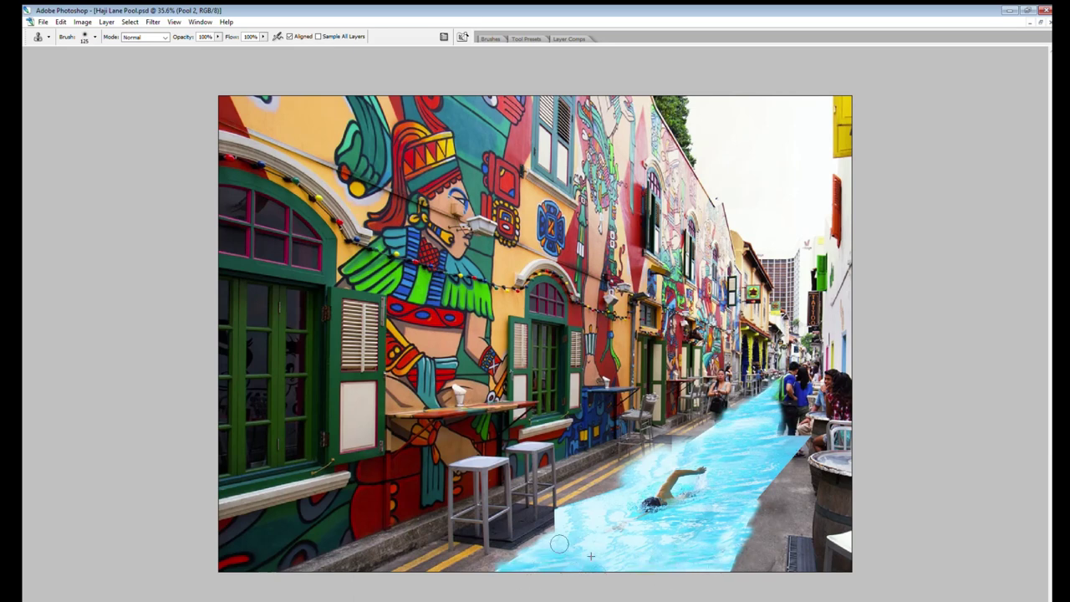
{"action": "left_click_drag", "start_coordinate": [719, 428], "coordinate": [679, 449]}
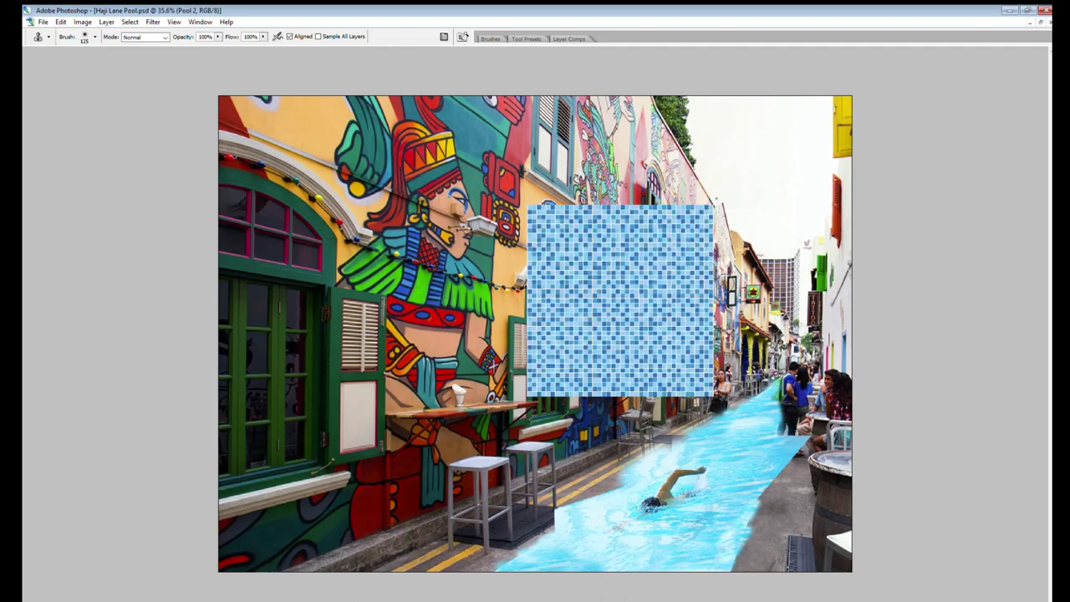
Shrink the mosaic tile onto the wall, then place a copy to its right and nudge it into line
{"action": "mouse_move", "coordinate": [715, 201]}
{"action": "left_mouse_down"}
{"action": "mouse_move", "coordinate": [595, 327]}
{"action": "mouse_move", "coordinate": [335, 339]}
{"action": "mouse_move", "coordinate": [393, 339]}
{"action": "mouse_move", "coordinate": [448, 365]}
{"action": "left_mouse_up"}
{"action": "key", "text": "Return"}
{"action": "key", "text": "v"}
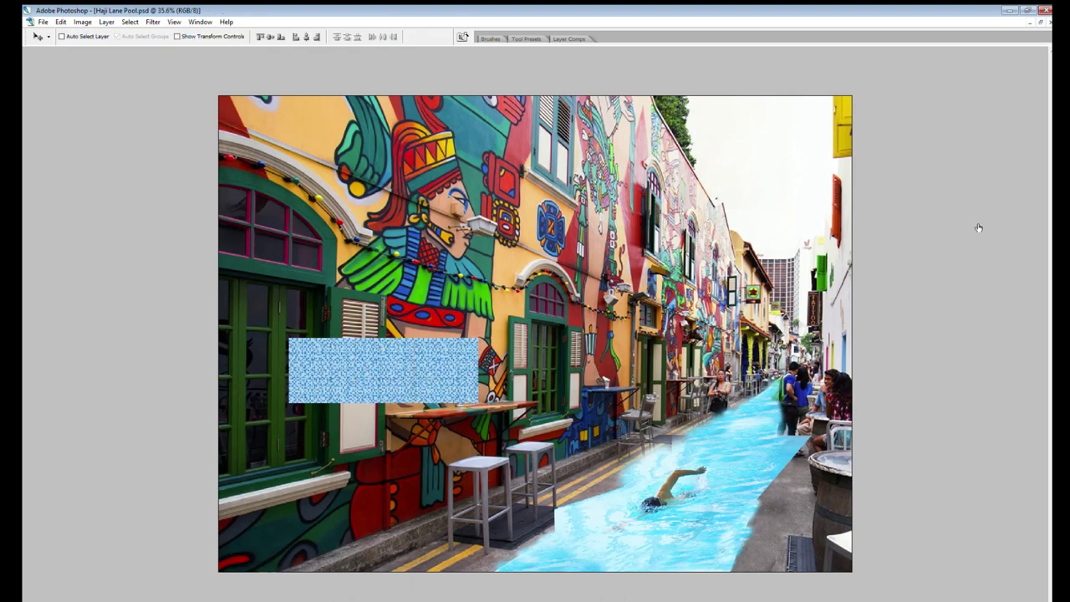
{"action": "scroll", "coordinate": [375, 357], "scroll_direction": "up", "scroll_amount": 1}
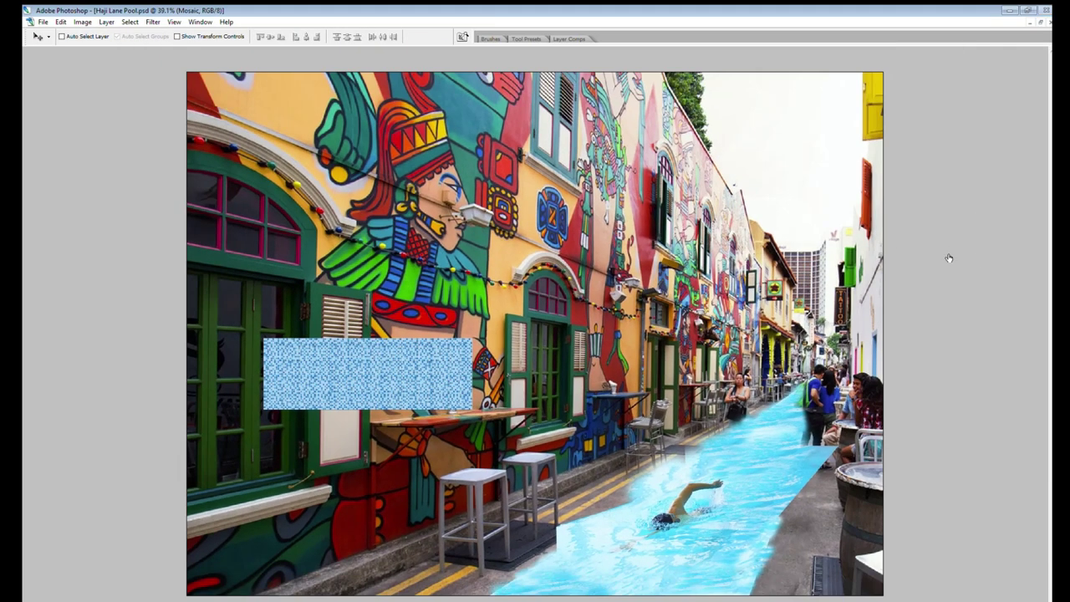
{"action": "left_click_drag", "start_coordinate": [373, 348], "coordinate": [580, 349]}
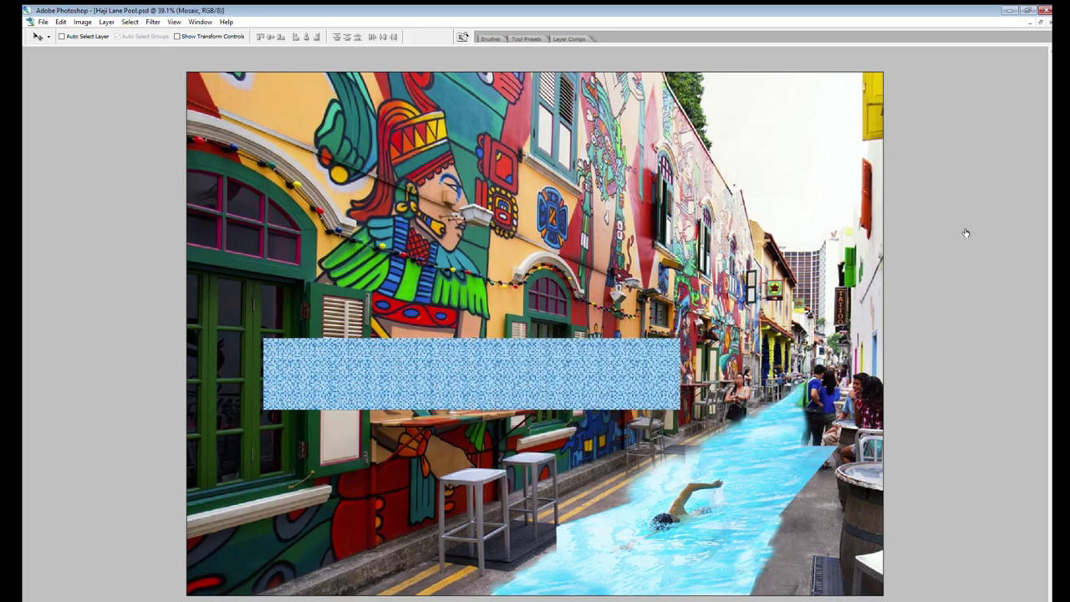
{"action": "key", "text": "shift+Left"}
{"action": "key", "text": "shift+Left"}
{"action": "key", "text": "shift+Left"}
{"action": "key", "text": "shift+Up"}
{"action": "key", "text": "shift+Up"}
{"action": "key", "text": "shift+Left"}
{"action": "key", "text": "shift+Left"}
{"action": "key", "text": "shift+Left"}
{"action": "key", "text": "shift+Up"}
{"action": "key", "text": "shift+Up"}
{"action": "key", "text": "shift+Up"}
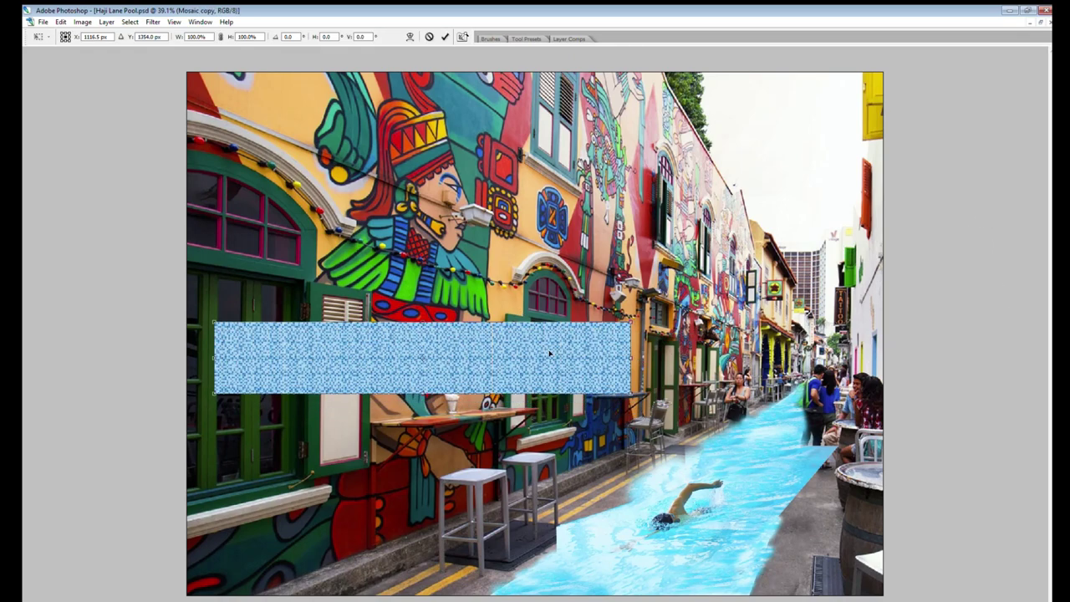
Merge the mosaic copies, duplicate the strip, and extend it to the photo's right edge
{"action": "key", "text": "ctrl+e"}
{"action": "left_click_drag", "start_coordinate": [462, 336], "coordinate": [469, 346]}
{"action": "key", "text": "ctrl+z"}
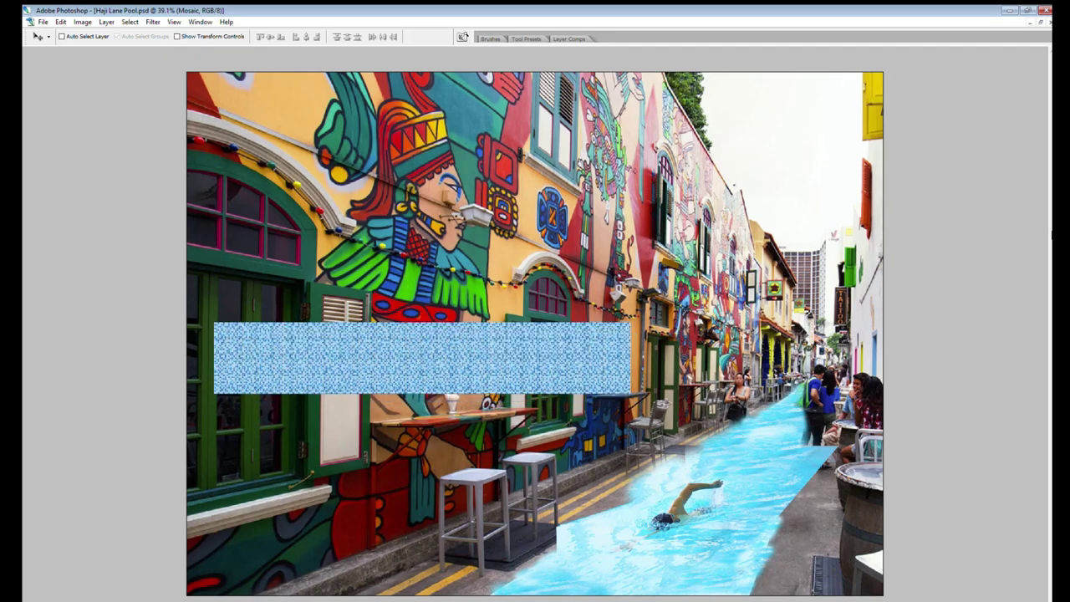
{"action": "key", "text": "ctrl+j"}
{"action": "left_click_drag", "start_coordinate": [386, 366], "coordinate": [780, 351]}
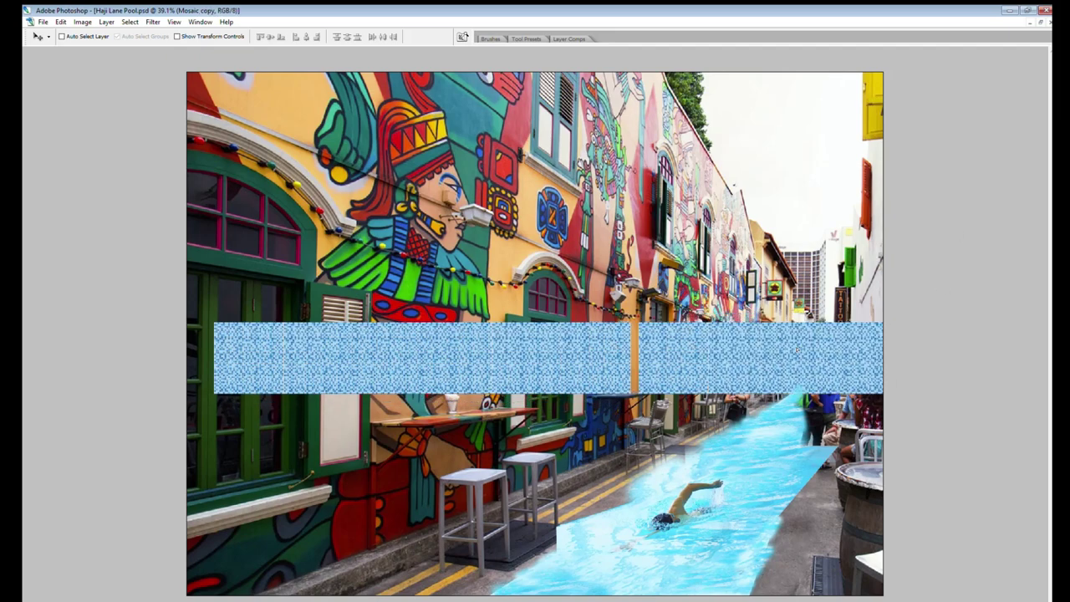
{"action": "key", "text": "alt+["}
Resize the mosaic strip thinner and lower so it spans the width just above the pool
{"action": "key", "text": "ctrl+t"}
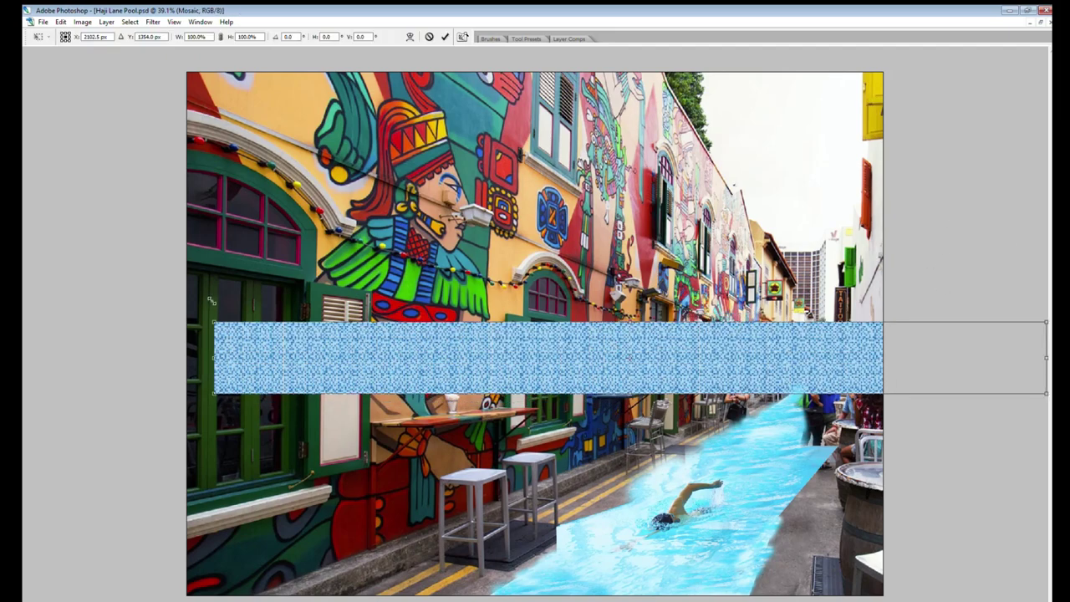
{"action": "left_click_drag", "start_coordinate": [213, 301], "coordinate": [304, 342]}
{"action": "key", "text": "Return"}
{"action": "key", "text": "ctrl+t"}
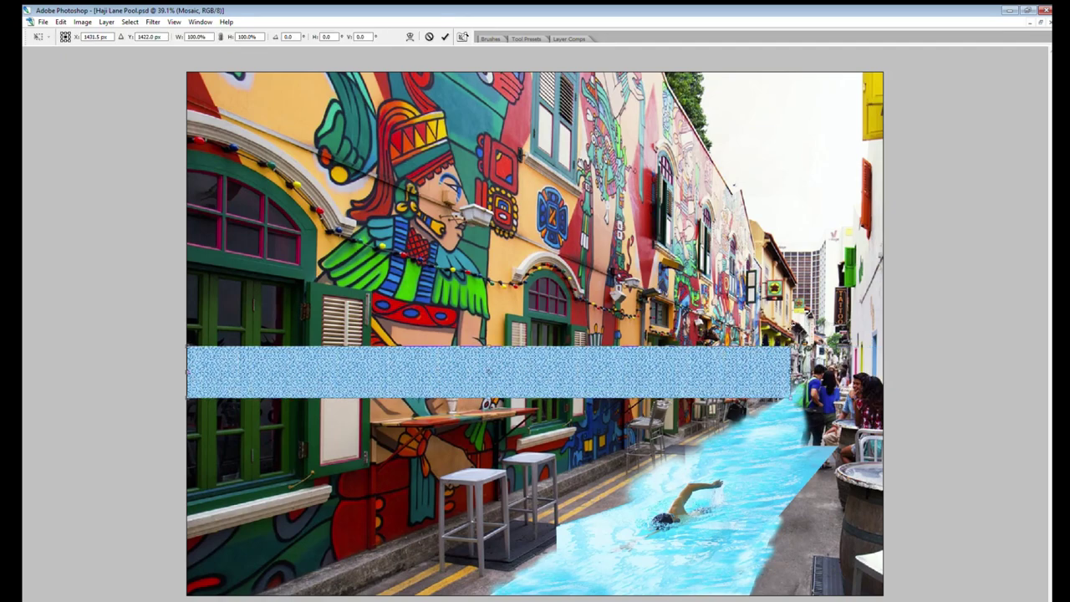
{"action": "left_click_drag", "start_coordinate": [790, 347], "coordinate": [590, 361]}
{"action": "key", "text": "Return"}
{"action": "key", "text": "ctrl+plus"}
{"action": "key", "text": "ctrl+minus"}
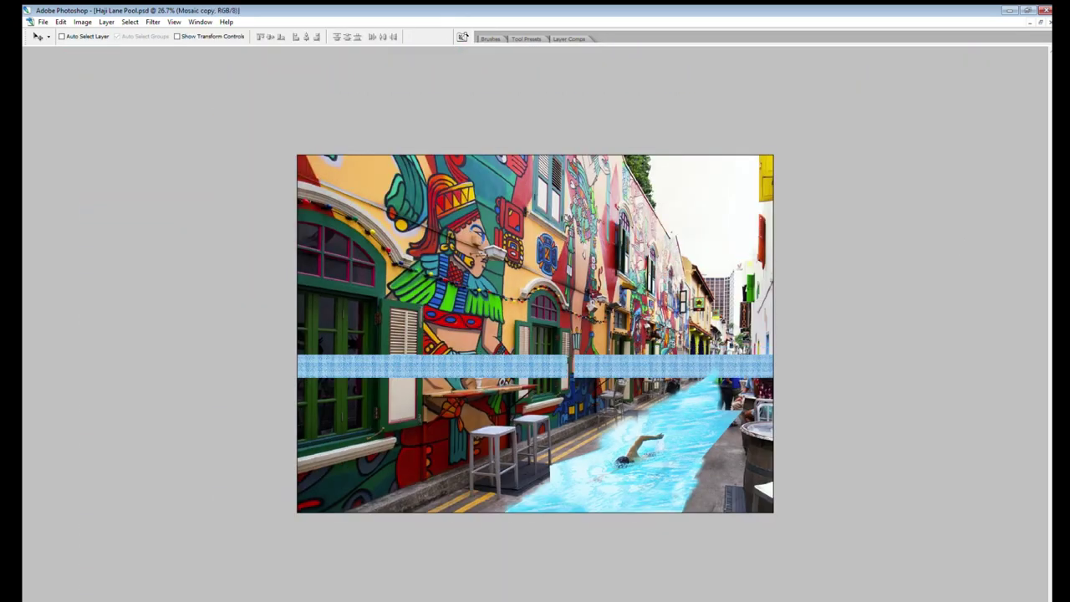
{"action": "key", "text": "ctrl+t"}
{"action": "key", "text": "Return"}
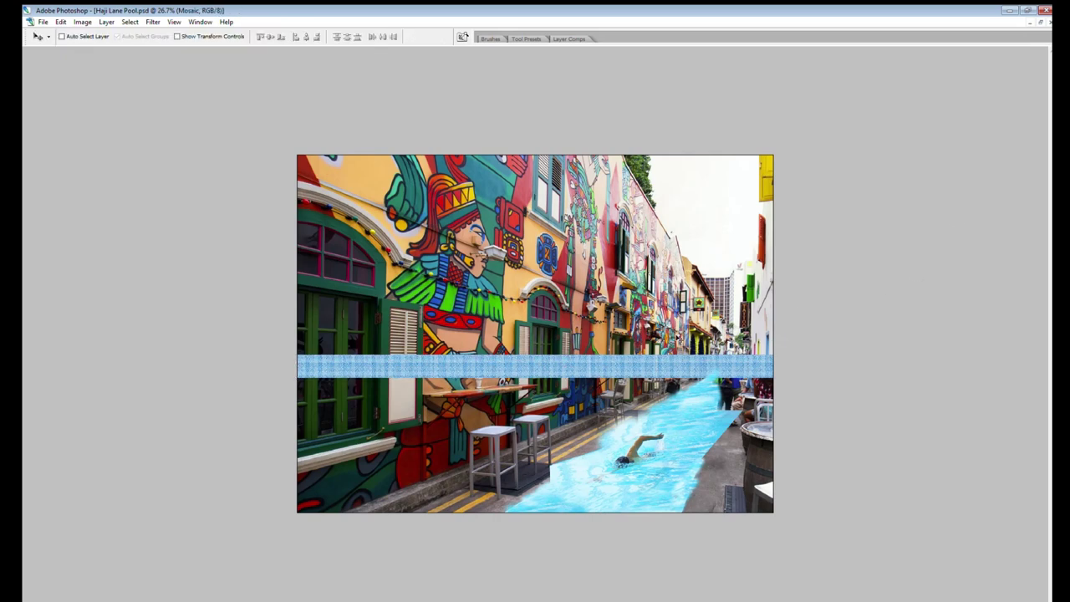
{"action": "key", "text": "ctrl+t"}
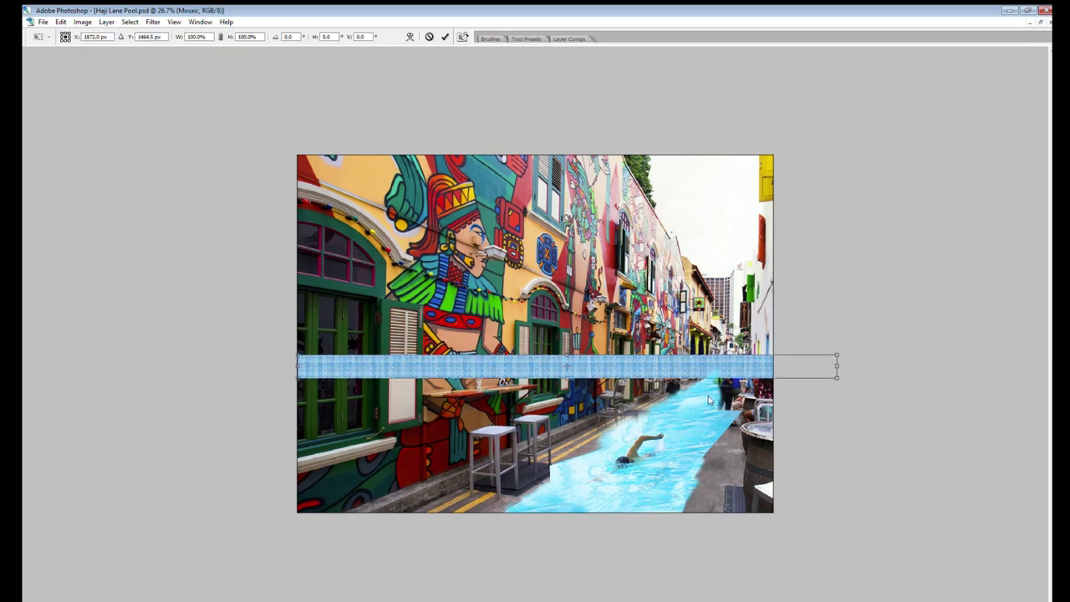
Move and skew the mosaic strip into an angled band toward the pool's left edge
{"action": "mouse_move", "coordinate": [709, 401]}
{"action": "left_mouse_down"}
{"action": "mouse_move", "coordinate": [940, 474]}
{"action": "mouse_move", "coordinate": [824, 442]}
{"action": "left_mouse_up"}
{"action": "left_click_drag", "start_coordinate": [955, 460], "coordinate": [727, 368]}
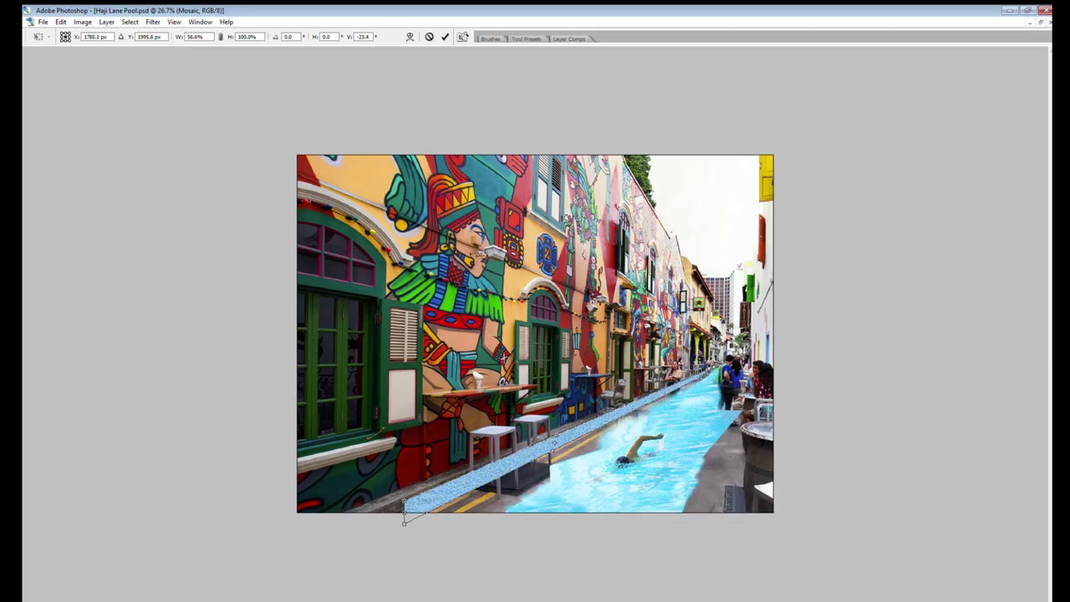
{"action": "left_click_drag", "start_coordinate": [404, 519], "coordinate": [409, 512]}
{"action": "scroll", "coordinate": [546, 368], "scroll_direction": "up", "scroll_amount": 5}
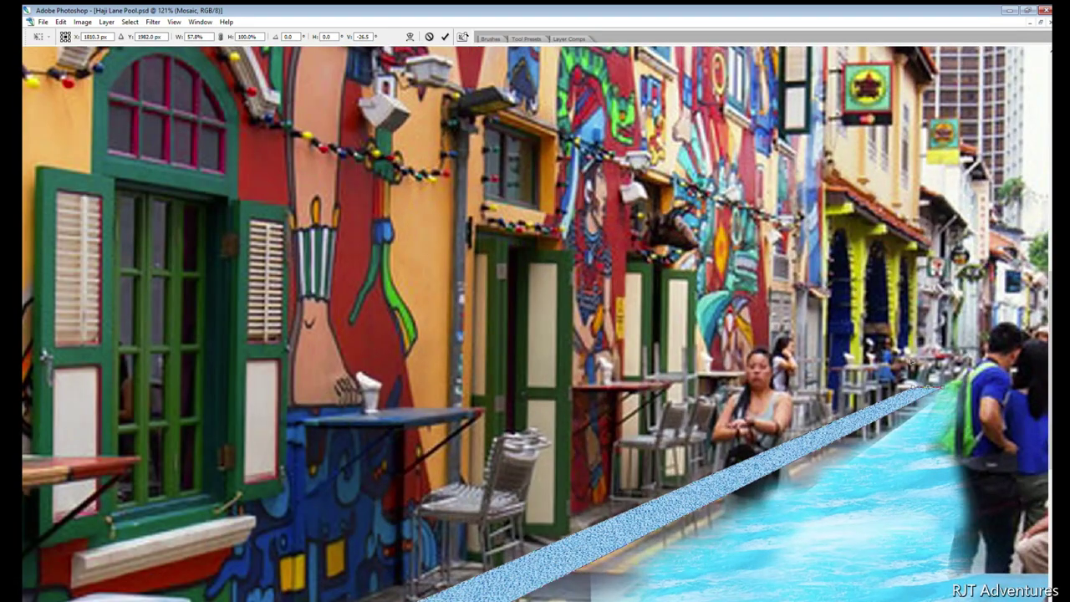
{"action": "key", "text": "Return"}
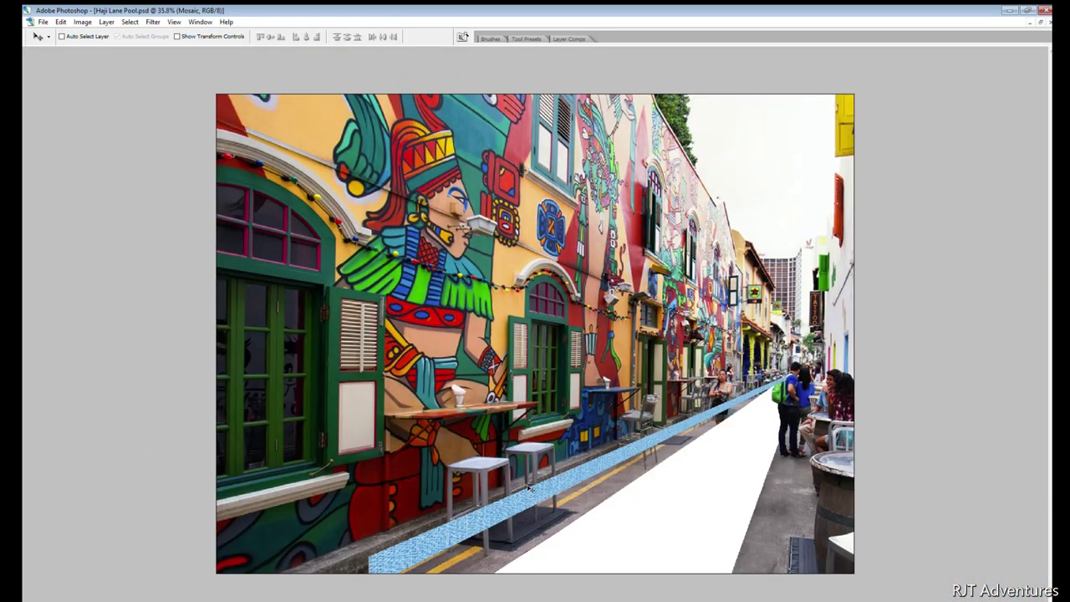
Distort the mosaic border with Free Transform so it follows the pool's left edge
{"action": "key", "text": "ctrl+t"}
{"action": "mouse_move", "coordinate": [473, 361]}
{"action": "left_mouse_down"}
{"action": "mouse_move", "coordinate": [397, 360]}
{"action": "mouse_move", "coordinate": [479, 365]}
{"action": "left_mouse_up"}
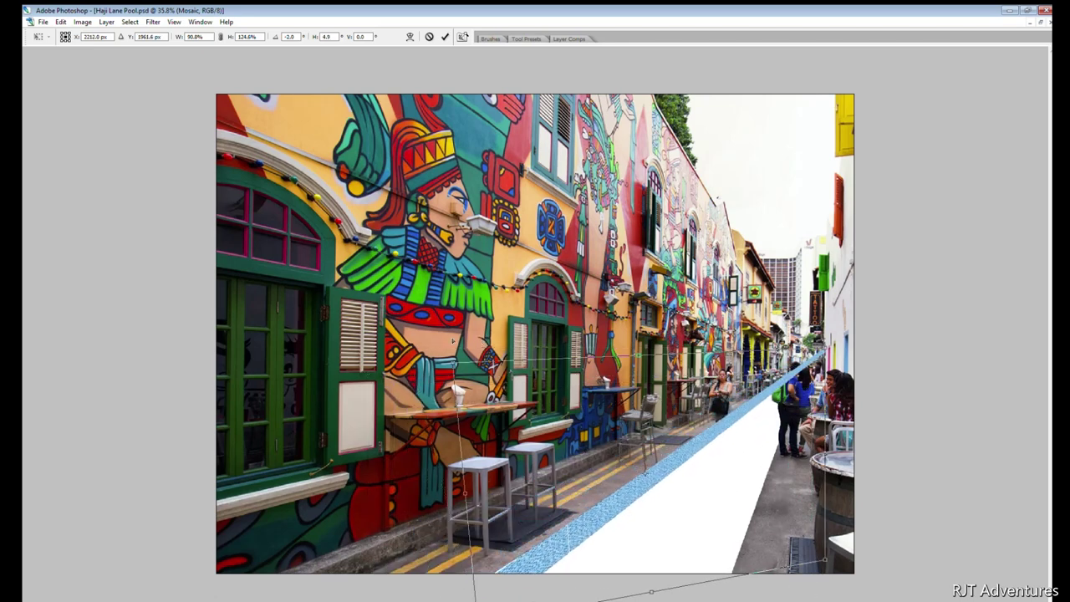
{"action": "left_click_drag", "start_coordinate": [706, 418], "coordinate": [704, 421]}
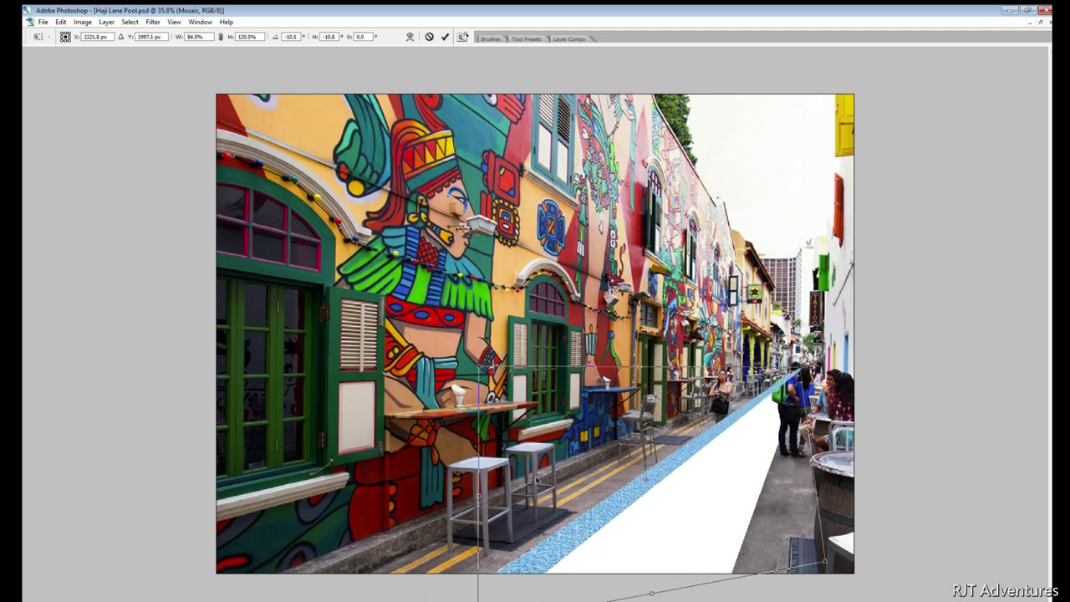
{"action": "key", "text": "Return"}
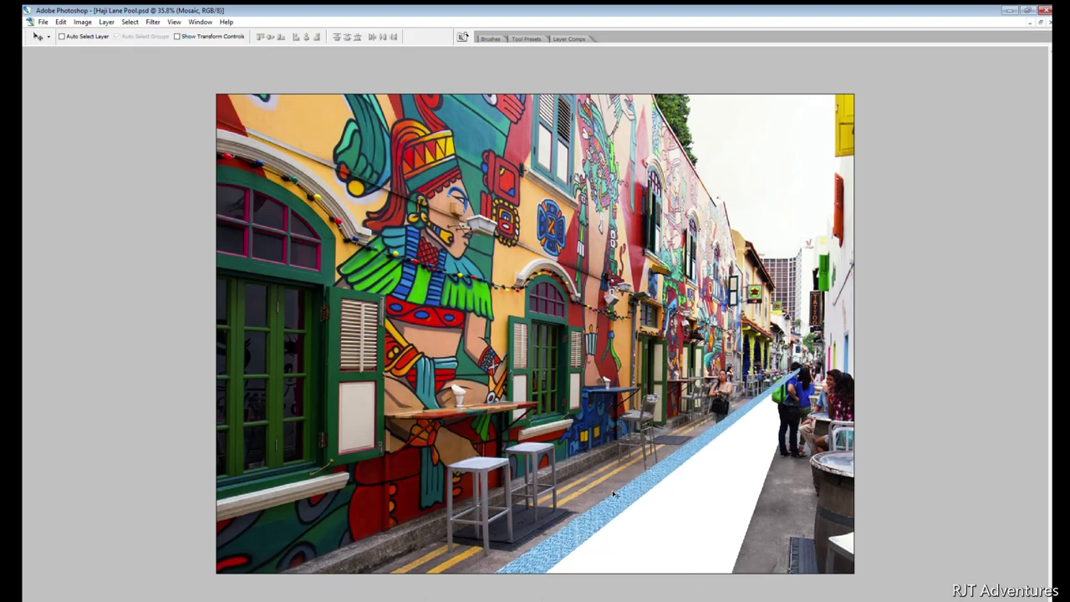
{"action": "key", "text": "ctrl+plus"}
Erase the mosaic border where it overlaps the green backpack
{"action": "scroll", "coordinate": [730, 489], "scroll_direction": "up", "scroll_amount": 2}
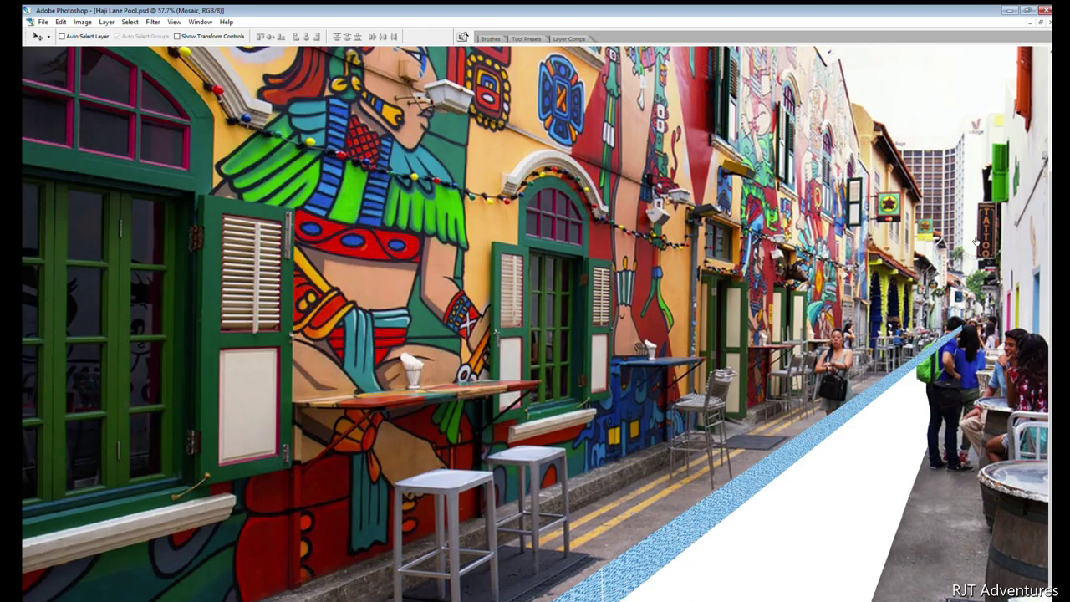
{"action": "scroll", "coordinate": [974, 242], "scroll_direction": "up", "scroll_amount": 10}
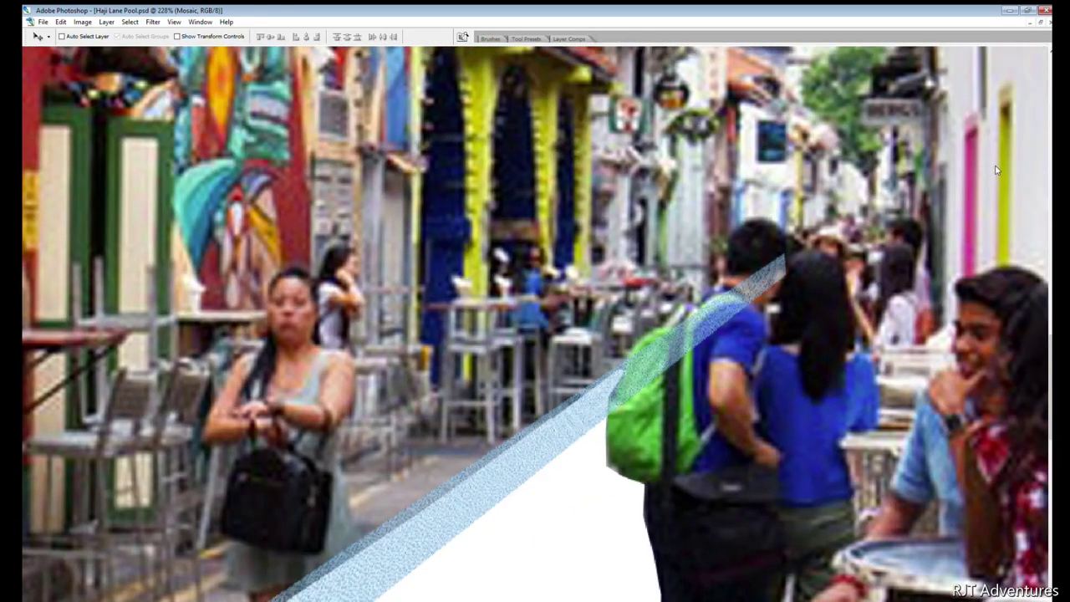
{"action": "scroll", "coordinate": [797, 296], "scroll_direction": "up", "scroll_amount": 1}
{"action": "key", "text": "m"}
{"action": "scroll", "coordinate": [669, 359], "scroll_direction": "up", "scroll_amount": 2}
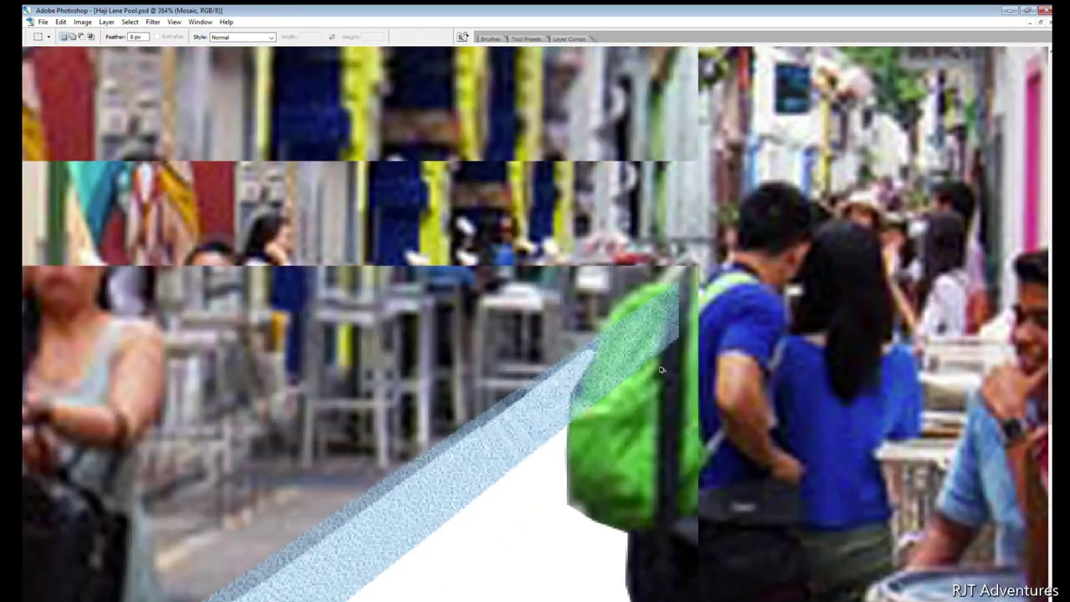
{"action": "scroll", "coordinate": [660, 368], "scroll_direction": "up", "scroll_amount": 1}
{"action": "key", "text": "e"}
{"action": "left_click_drag", "start_coordinate": [665, 280], "coordinate": [619, 355]}
{"action": "left_click_drag", "start_coordinate": [665, 280], "coordinate": [611, 352]}
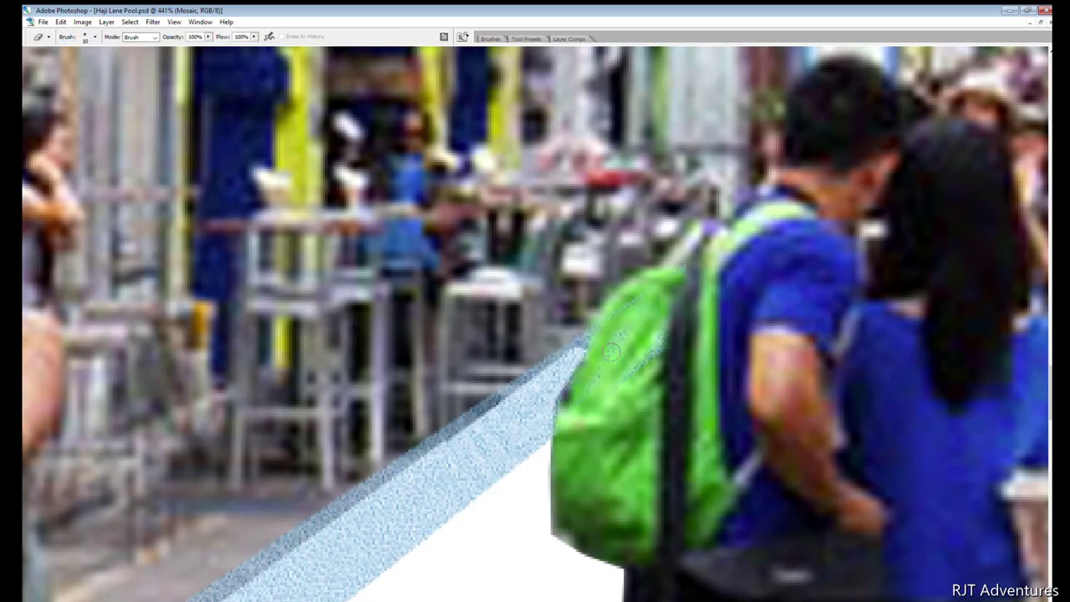
Switch to the Clone Stamp and inspect the pool area for touch-ups
{"action": "scroll", "coordinate": [637, 255], "scroll_direction": "down", "scroll_amount": 6}
{"action": "scroll", "coordinate": [637, 255], "scroll_direction": "down", "scroll_amount": 3}
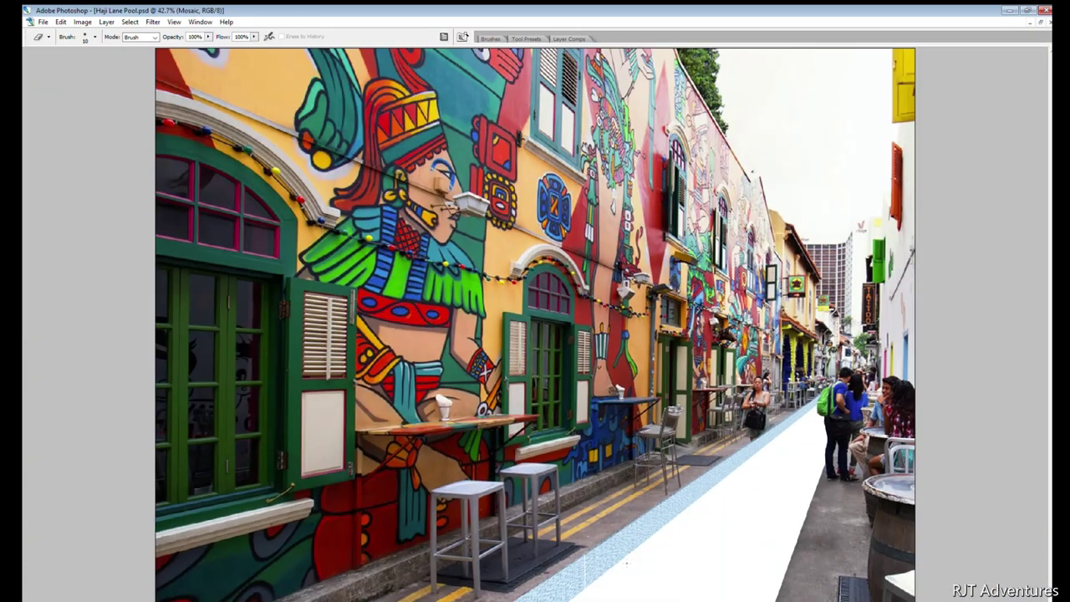
{"action": "key", "text": "l"}
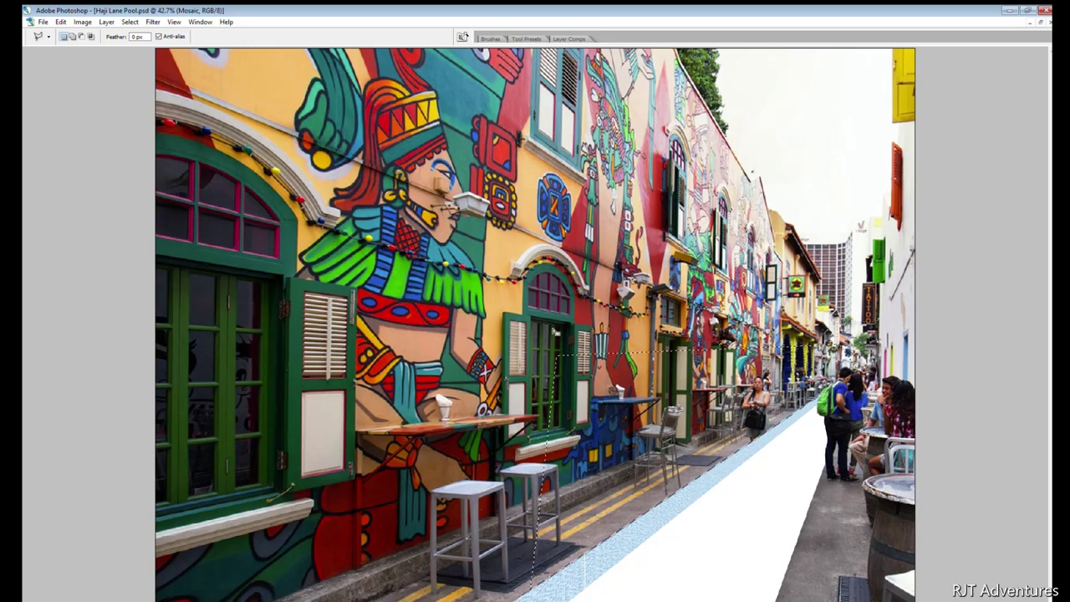
{"action": "scroll", "coordinate": [821, 411], "scroll_direction": "up", "scroll_amount": 2}
{"action": "scroll", "coordinate": [821, 410], "scroll_direction": "up", "scroll_amount": 7}
{"action": "key", "text": "s"}
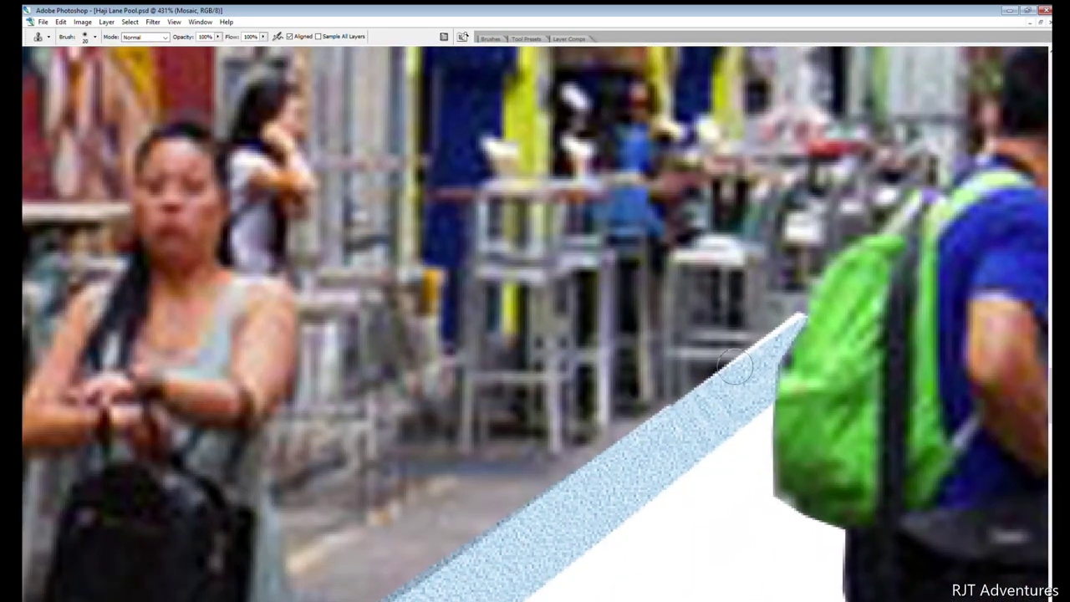
{"action": "scroll", "coordinate": [643, 315], "scroll_direction": "down", "scroll_amount": 5}
{"action": "scroll", "coordinate": [643, 315], "scroll_direction": "down", "scroll_amount": 2}
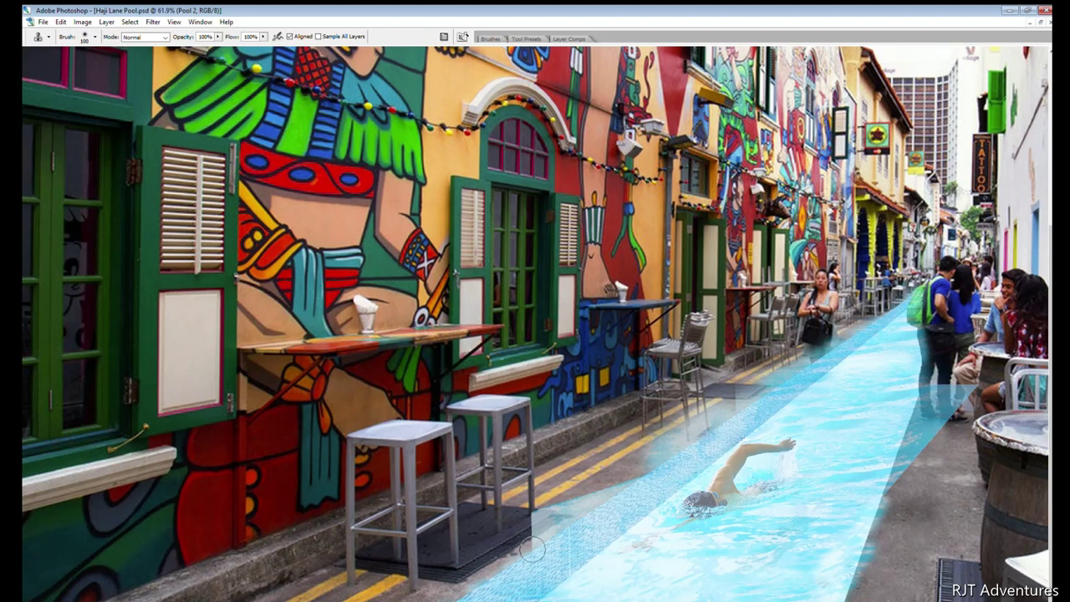
Erase the water spilling past the pool's left edge and over the stool legs and doormat
{"action": "key", "text": "e"}
{"action": "mouse_move", "coordinate": [720, 417]}
{"action": "left_mouse_down"}
{"action": "mouse_move", "coordinate": [456, 595]}
{"action": "mouse_move", "coordinate": [645, 473]}
{"action": "left_mouse_up"}
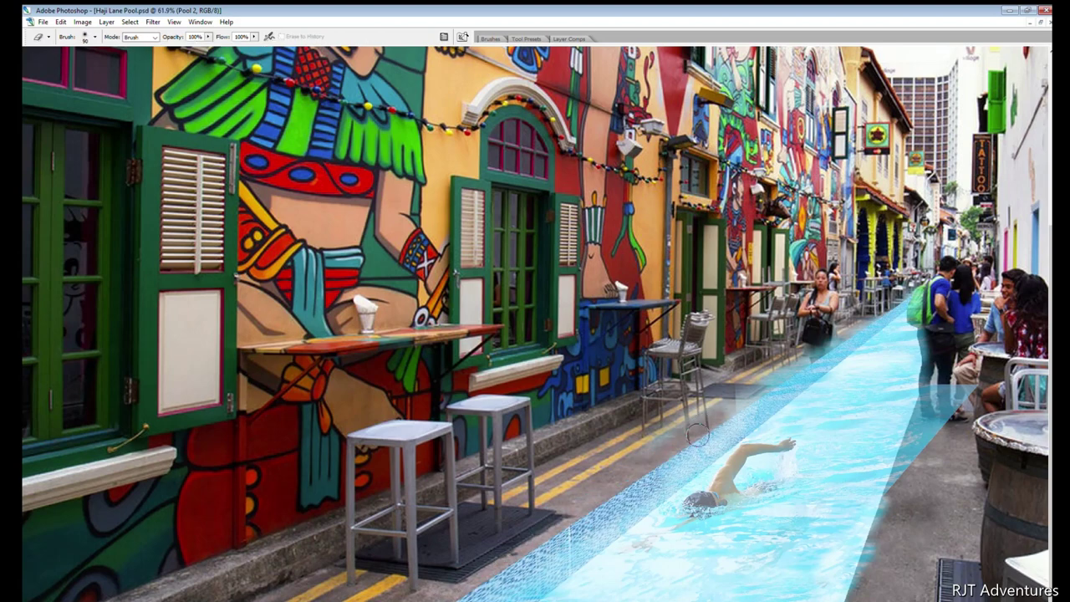
{"action": "left_click_drag", "start_coordinate": [698, 434], "coordinate": [828, 337]}
{"action": "left_click_drag", "start_coordinate": [754, 377], "coordinate": [894, 296]}
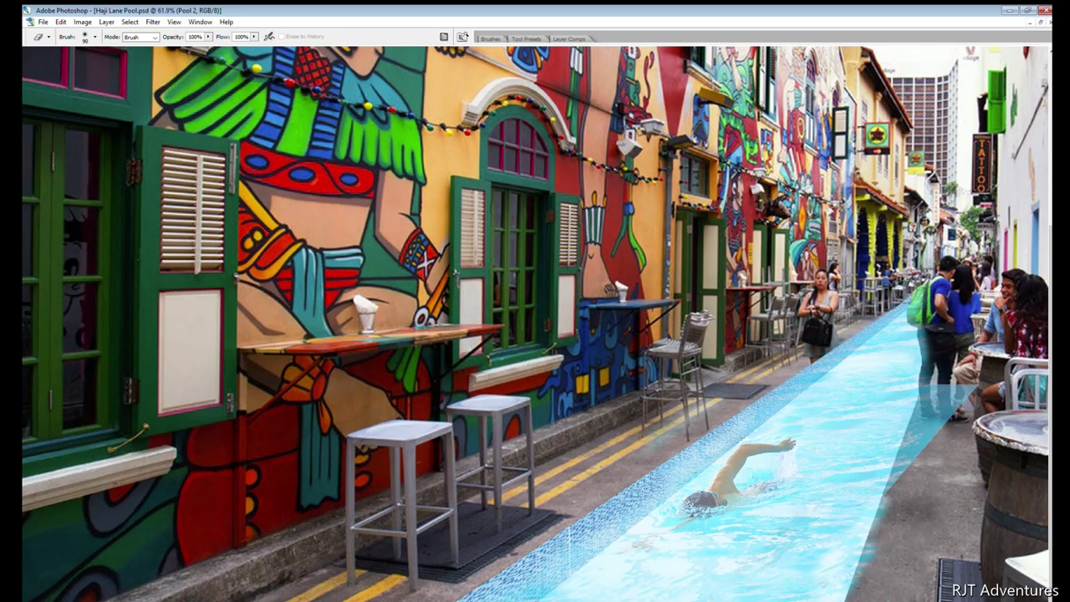
Erase the water overlapping the backpack, the man's side and down his leg
{"action": "key", "text": "l"}
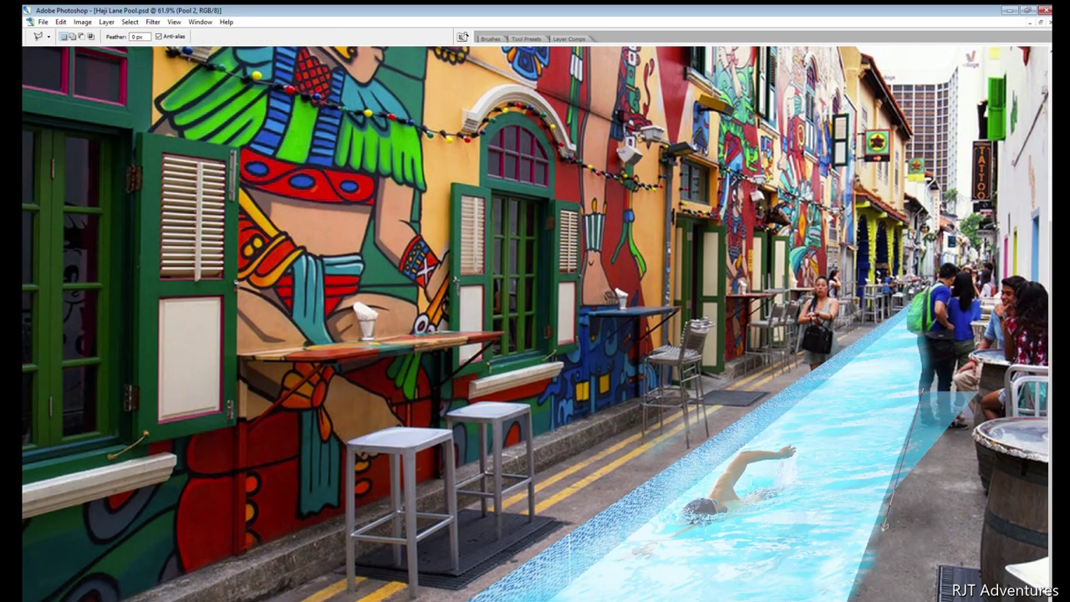
{"action": "scroll", "coordinate": [811, 565], "scroll_direction": "down", "scroll_amount": 1}
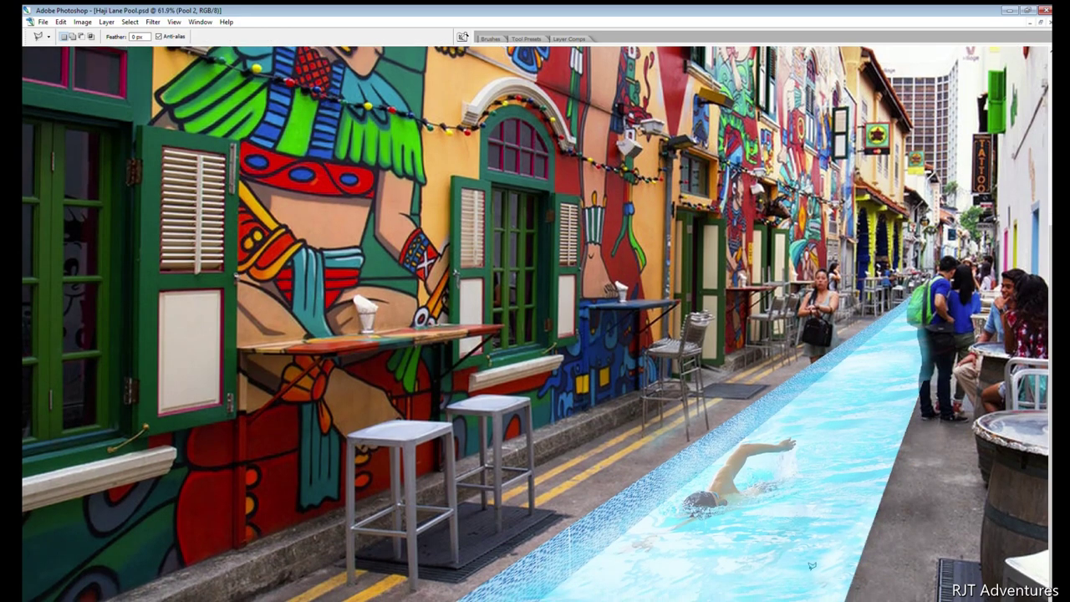
{"action": "key", "text": "e"}
{"action": "scroll", "coordinate": [903, 477], "scroll_direction": "up", "scroll_amount": 4}
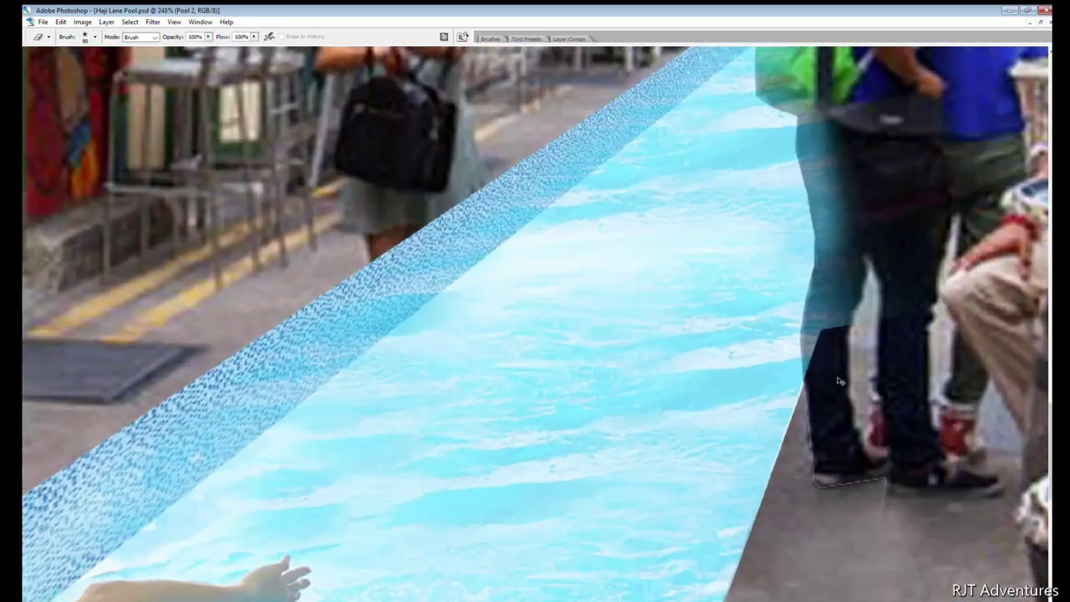
{"action": "scroll", "coordinate": [752, 334], "scroll_direction": "up", "scroll_amount": 3}
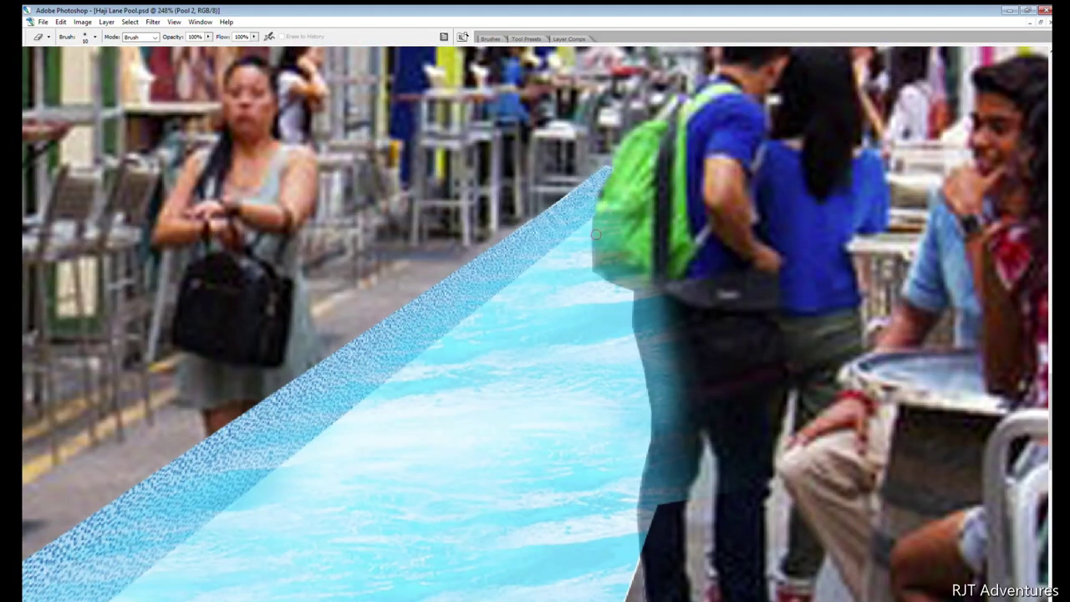
{"action": "left_click_drag", "start_coordinate": [596, 235], "coordinate": [646, 366]}
{"action": "mouse_move", "coordinate": [657, 424]}
{"action": "left_mouse_down"}
{"action": "mouse_move", "coordinate": [648, 501]}
{"action": "mouse_move", "coordinate": [663, 552]}
{"action": "left_mouse_up"}
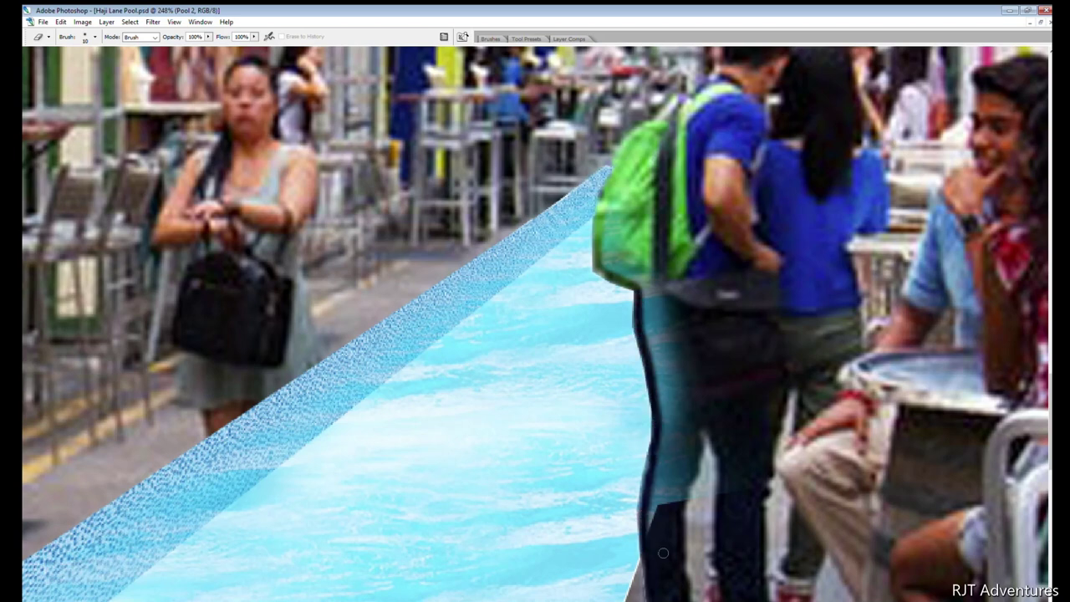
Delete a rectangle of water over the man's body, then erase along his left edge
{"action": "key", "text": "m"}
{"action": "left_click_drag", "start_coordinate": [692, 257], "coordinate": [768, 493]}
{"action": "left_click_drag", "start_coordinate": [727, 361], "coordinate": [694, 311]}
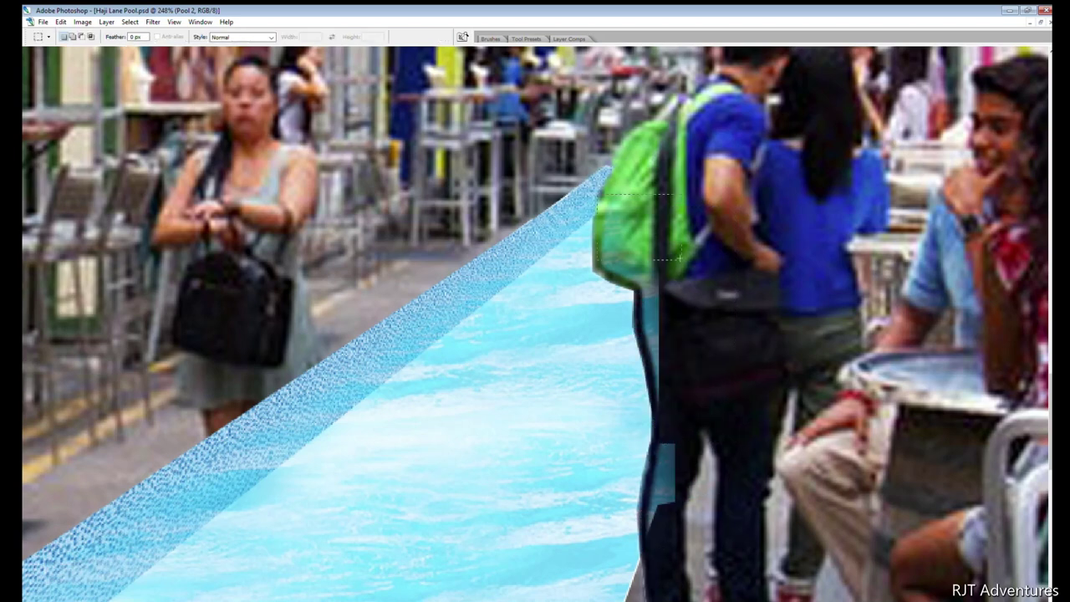
{"action": "key", "text": "Delete"}
{"action": "key", "text": "ctrl+d"}
{"action": "key", "text": "e"}
{"action": "mouse_move", "coordinate": [622, 255]}
{"action": "left_mouse_down"}
{"action": "mouse_move", "coordinate": [656, 297]}
{"action": "mouse_move", "coordinate": [677, 436]}
{"action": "mouse_move", "coordinate": [660, 535]}
{"action": "left_mouse_up"}
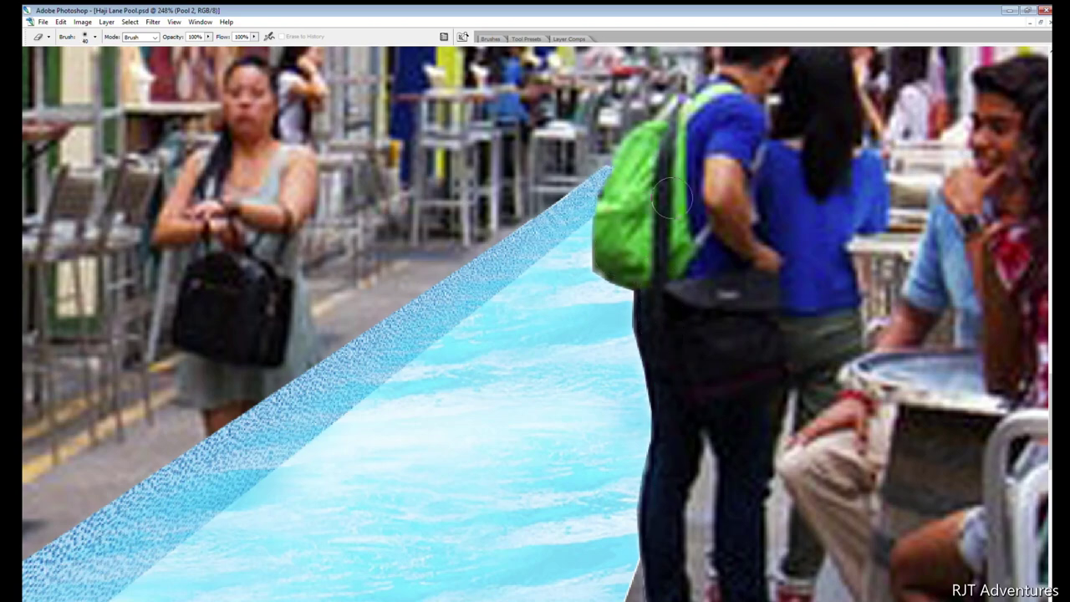
{"action": "key", "text": "ctrl+0"}
{"action": "scroll", "coordinate": [764, 495], "scroll_direction": "up", "scroll_amount": 1}
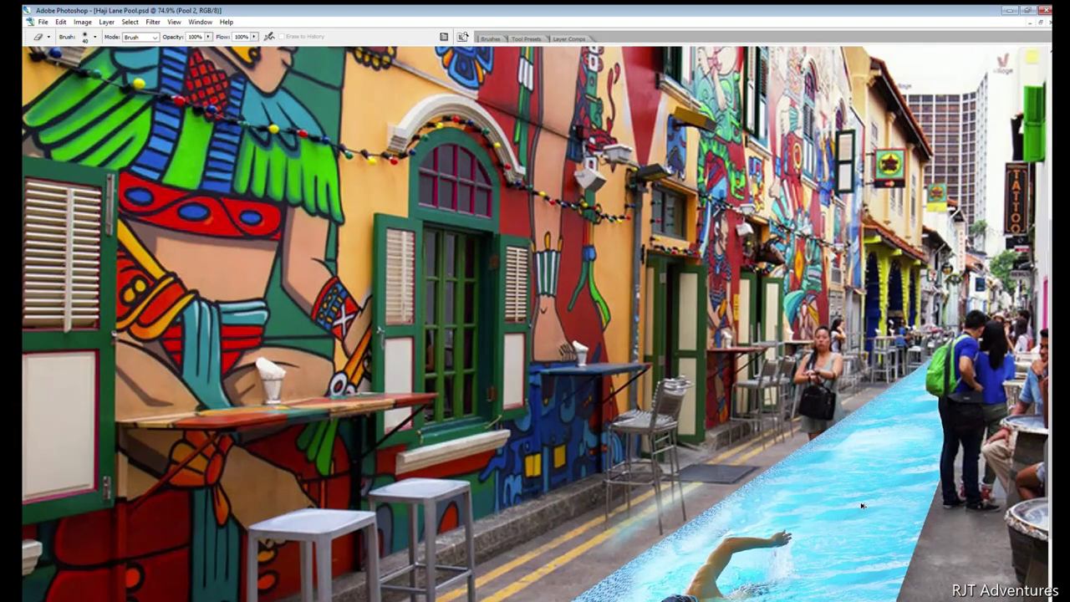
{"action": "scroll", "coordinate": [765, 496], "scroll_direction": "up", "scroll_amount": 1}
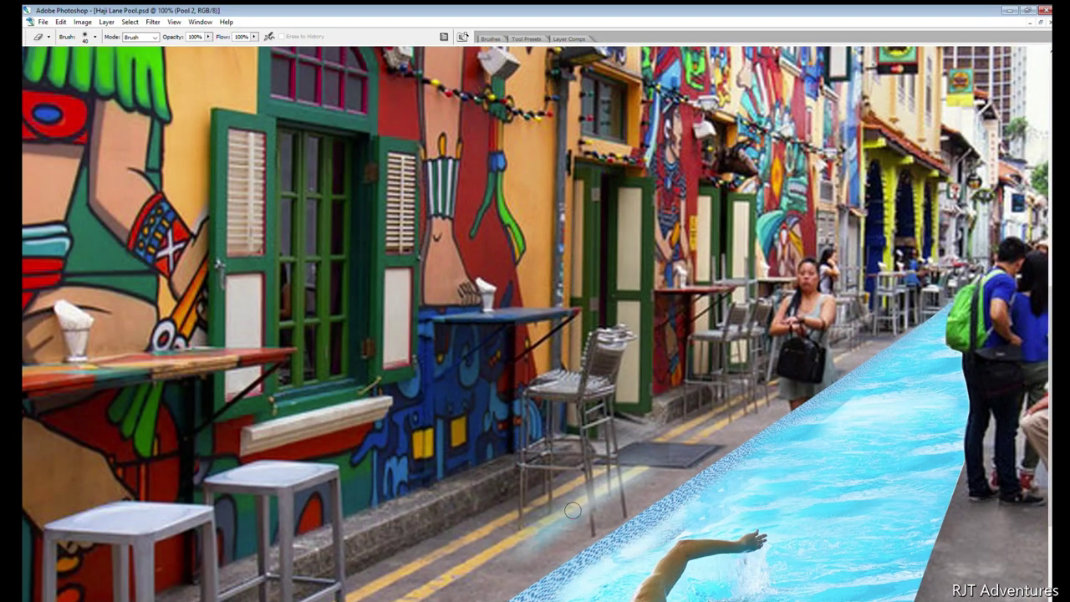
{"action": "key", "text": "bracketright"}
{"action": "key", "text": "bracketright"}
{"action": "key", "text": "bracketright"}
{"action": "left_click_drag", "start_coordinate": [713, 390], "coordinate": [590, 441]}
{"action": "key", "text": "bracketleft"}
{"action": "key", "text": "bracketleft"}
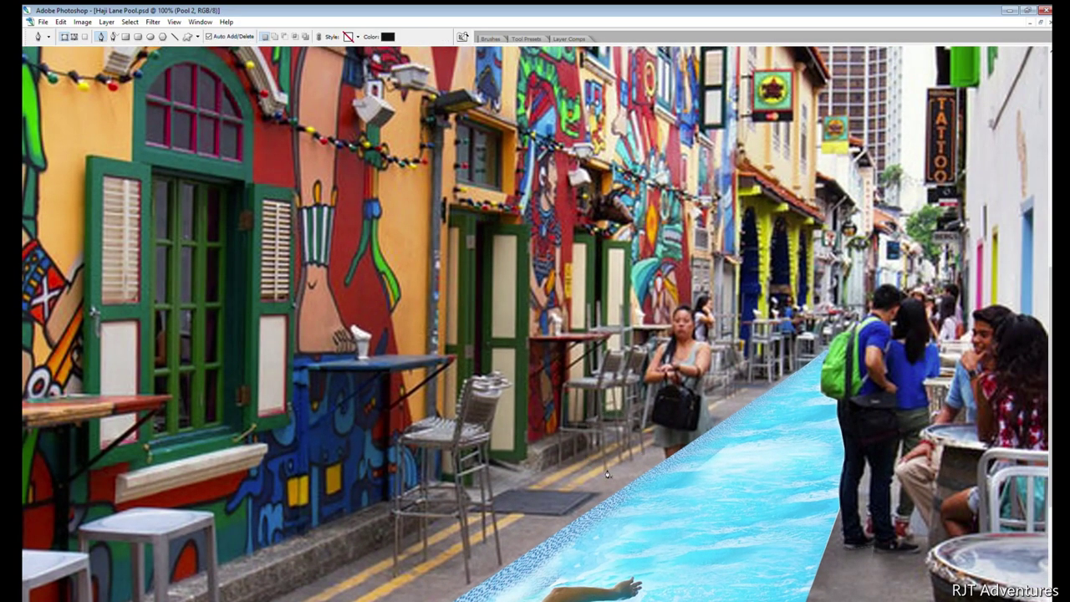
{"action": "key", "text": "bracketleft"}
{"action": "key", "text": "bracketleft"}
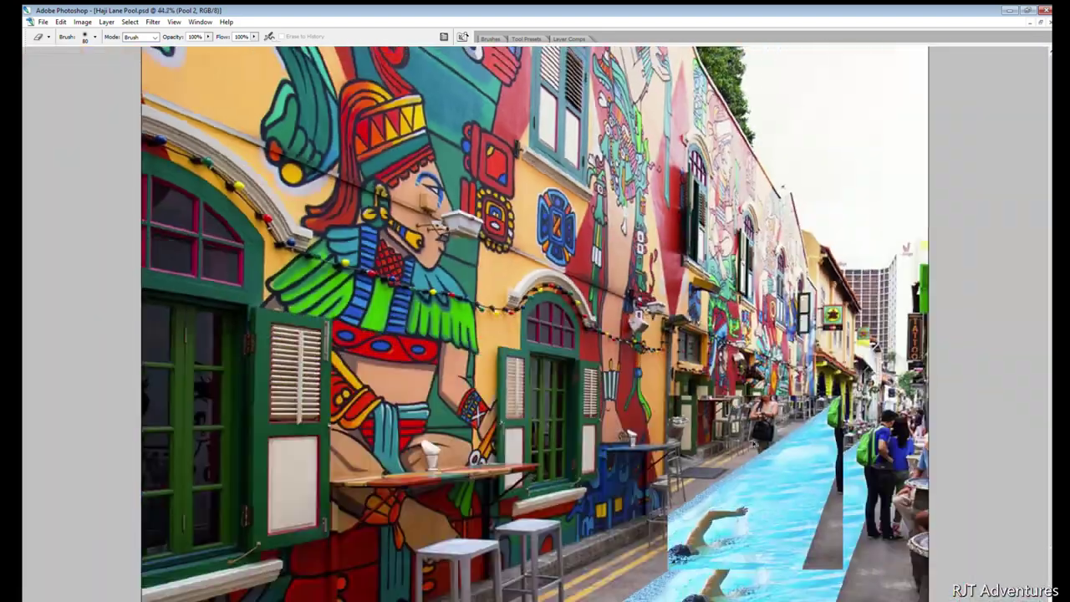
{"action": "key", "text": "ctrl+0"}
{"action": "mouse_move", "coordinate": [740, 447]}
{"action": "left_mouse_down"}
{"action": "mouse_move", "coordinate": [966, 558]}
{"action": "mouse_move", "coordinate": [979, 231]}
{"action": "left_mouse_up"}
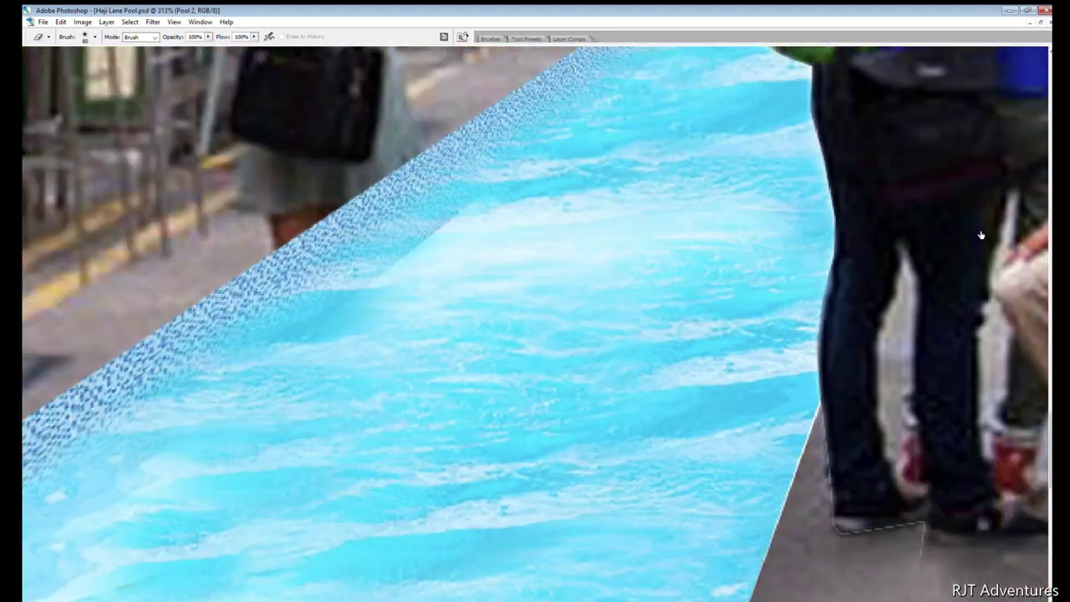
{"action": "key", "text": "l"}
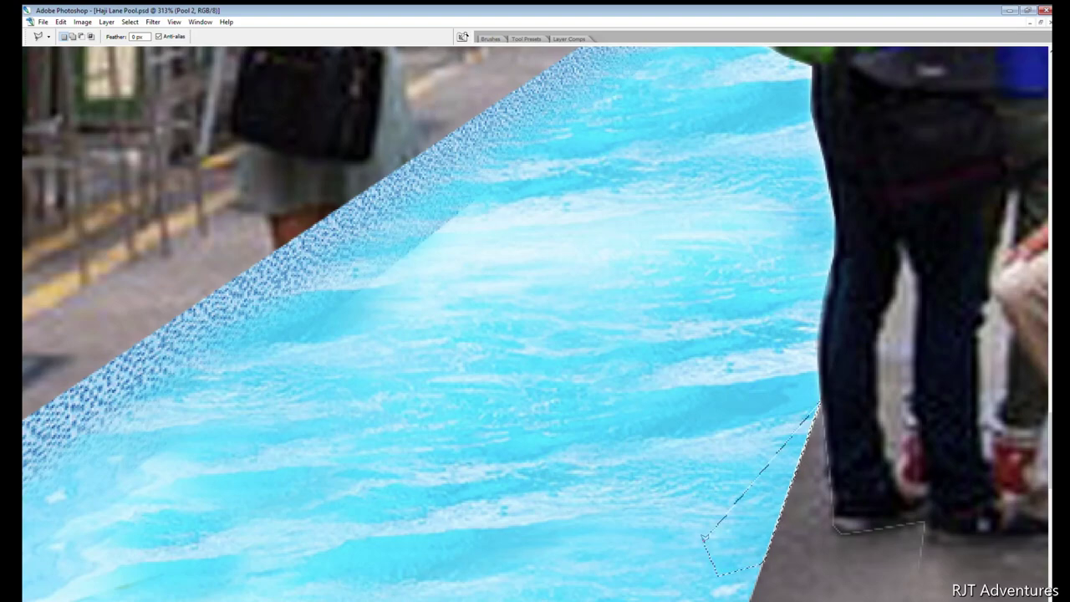
{"action": "key", "text": "m"}
{"action": "left_click_drag", "start_coordinate": [776, 561], "coordinate": [697, 290]}
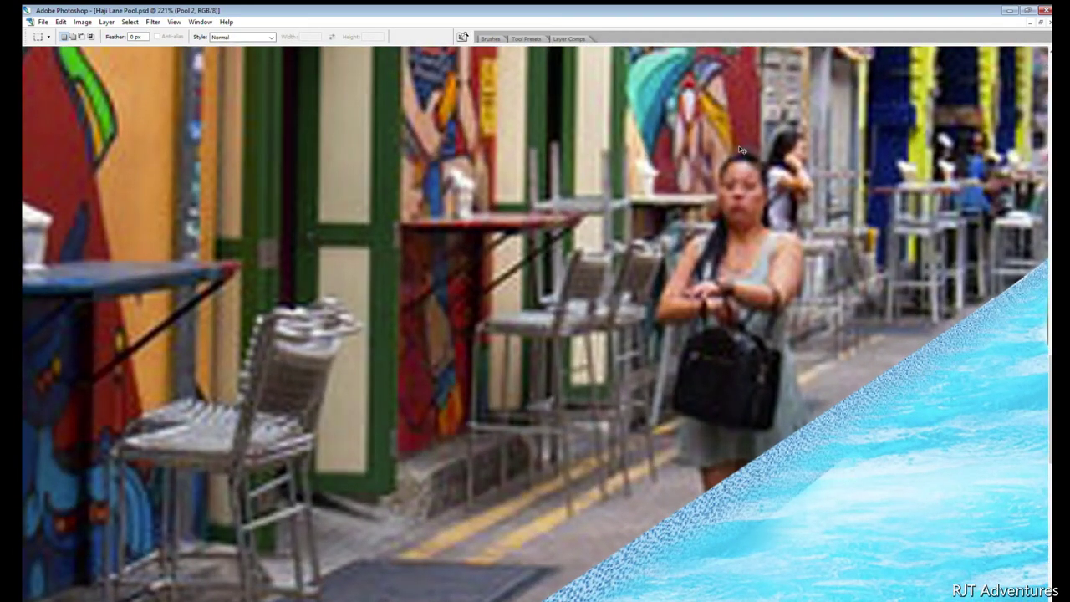
On the Background layer, clone pavement over the woman's legs with a size-40 brush
{"action": "key", "text": "alt+bracketleft"}
{"action": "key", "text": "ctrl+d"}
{"action": "key", "text": "s"}
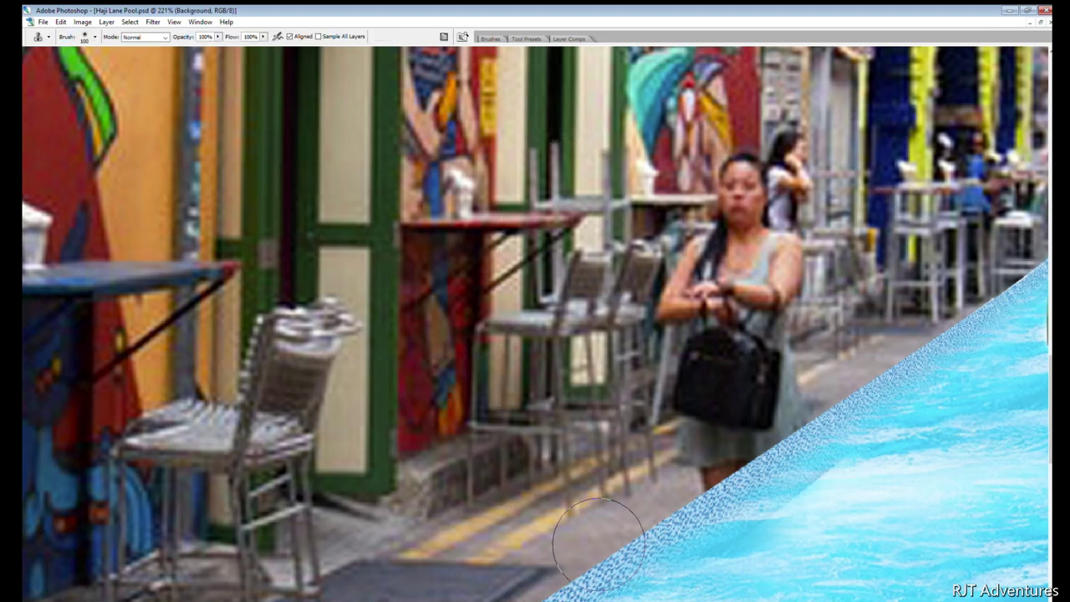
{"action": "key", "text": "bracketleft"}
{"action": "key", "text": "bracketleft"}
{"action": "key", "text": "bracketleft"}
{"action": "left_click_drag", "start_coordinate": [694, 473], "coordinate": [811, 397]}
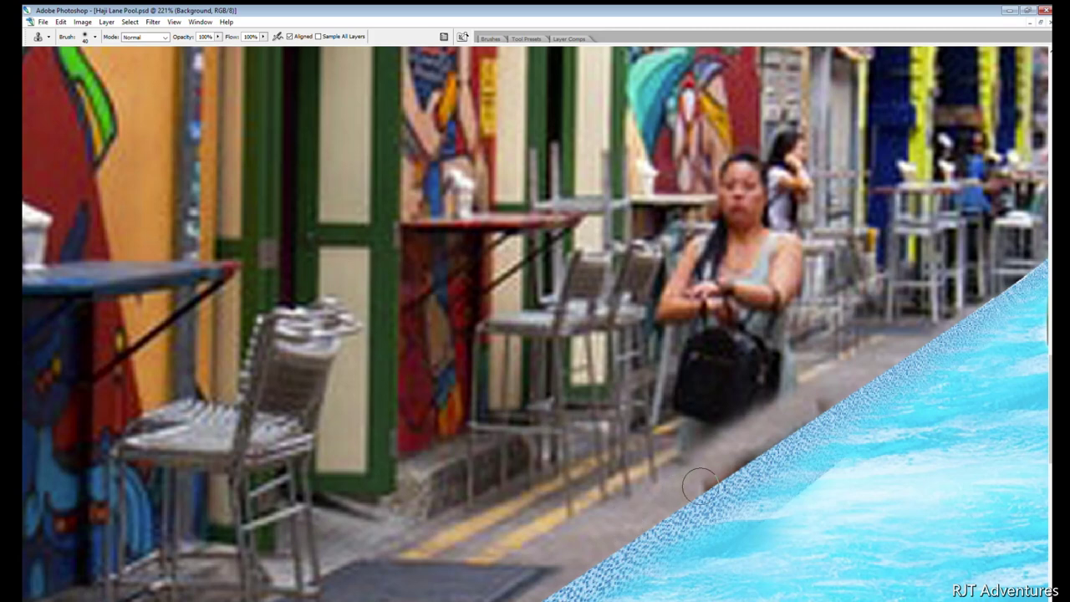
Copy a nearby chair patch to a new layer, place it over the woman, scaled to 85.7%
{"action": "key", "text": "l"}
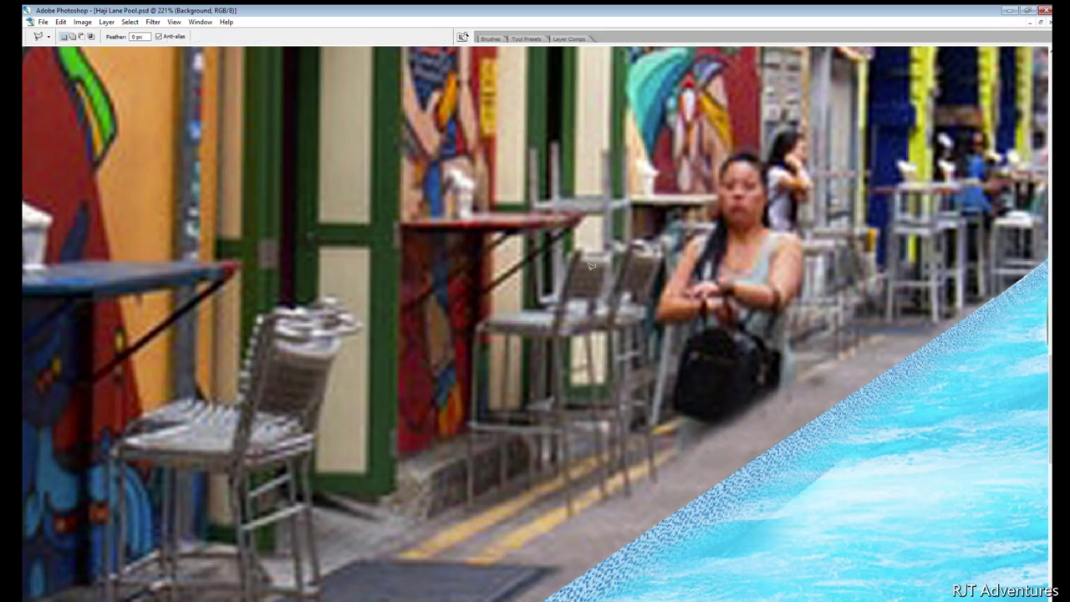
{"action": "key", "text": "m"}
{"action": "left_click_drag", "start_coordinate": [654, 506], "coordinate": [659, 512]}
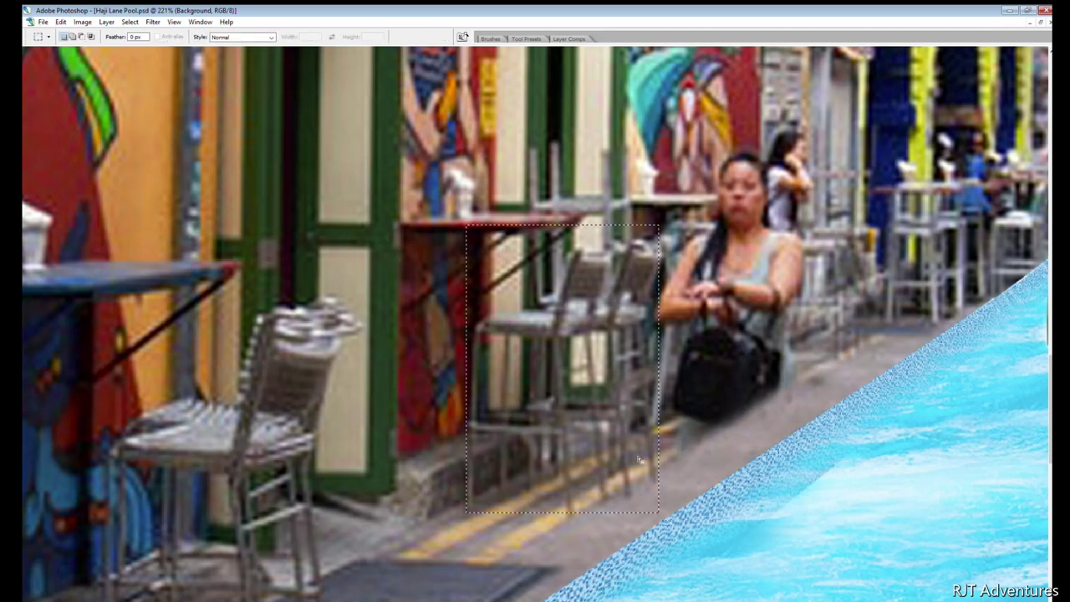
{"action": "key", "text": "ctrl+j"}
{"action": "key", "text": "v"}
{"action": "left_click_drag", "start_coordinate": [594, 339], "coordinate": [730, 267]}
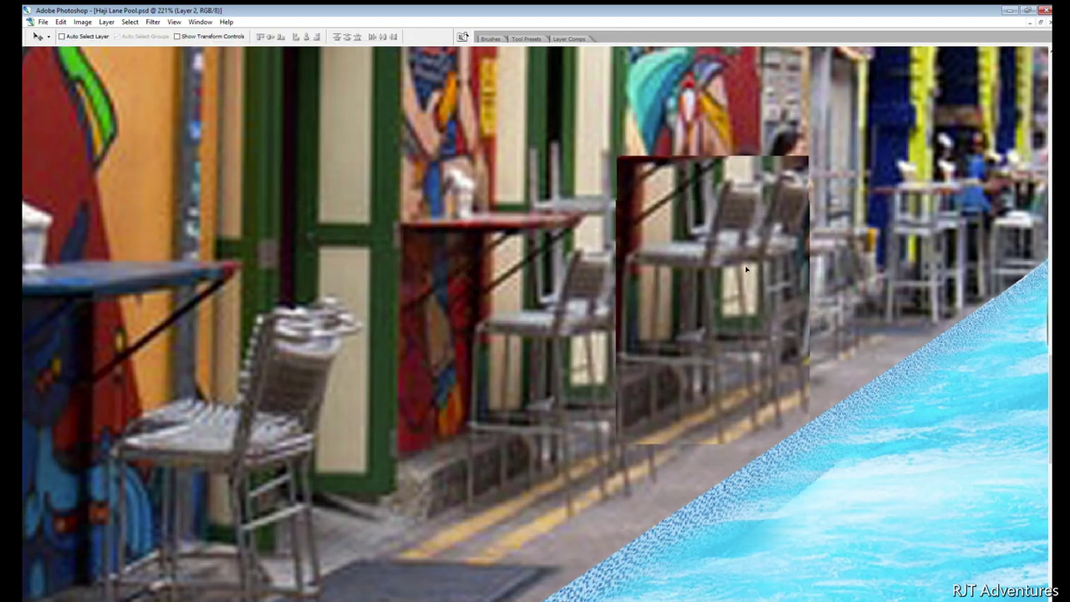
{"action": "key", "text": "ctrl+t"}
{"action": "left_click_drag", "start_coordinate": [795, 150], "coordinate": [768, 191]}
{"action": "left_click_drag", "start_coordinate": [673, 255], "coordinate": [689, 257]}
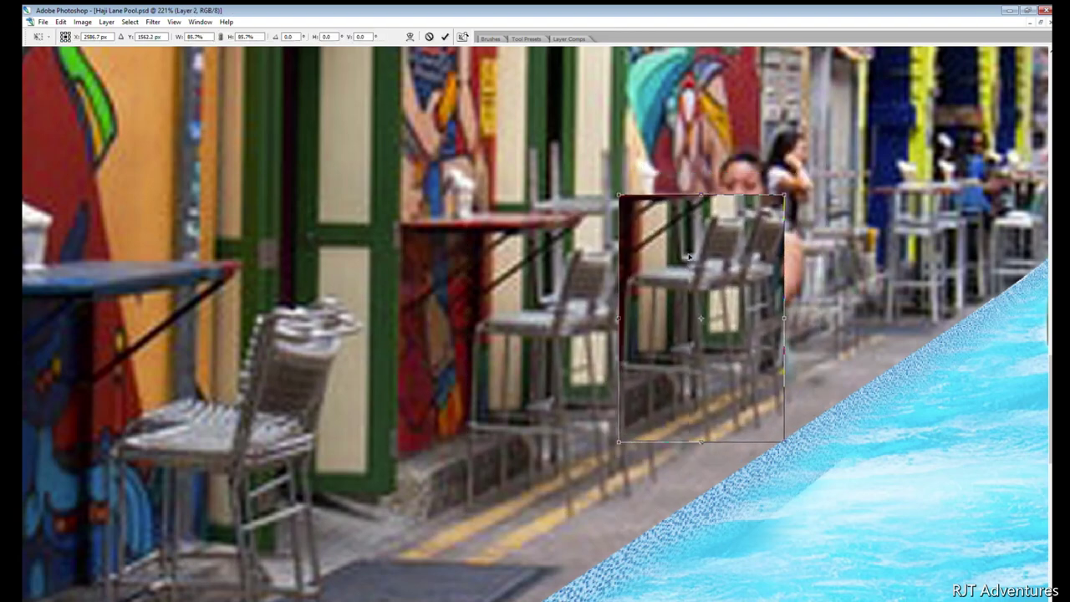
{"action": "key", "text": "Return"}
Erase the chair patch's edges around the white-shirted woman's arm and chin, brush size 30
{"action": "scroll", "coordinate": [800, 272], "scroll_direction": "up", "scroll_amount": 3}
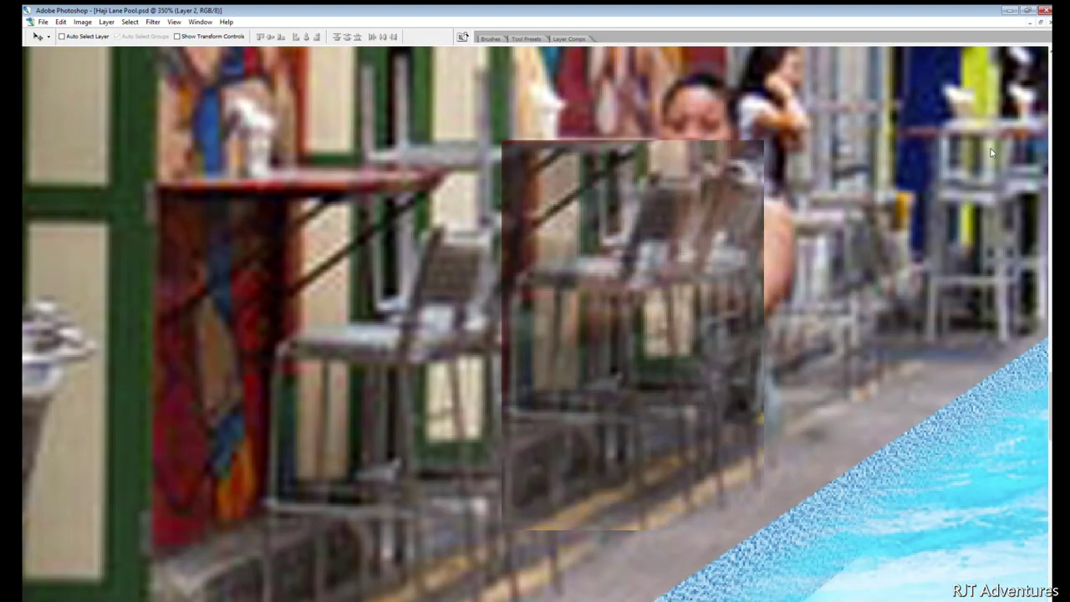
{"action": "scroll", "coordinate": [824, 199], "scroll_direction": "down", "scroll_amount": 3}
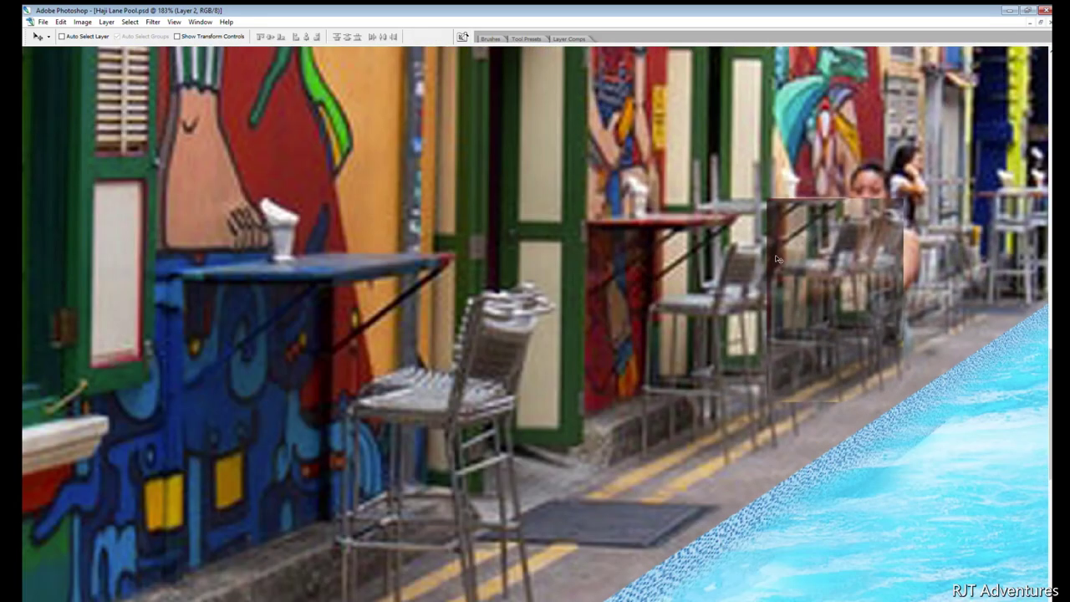
{"action": "scroll", "coordinate": [635, 251], "scroll_direction": "up", "scroll_amount": 2}
{"action": "key", "text": "e"}
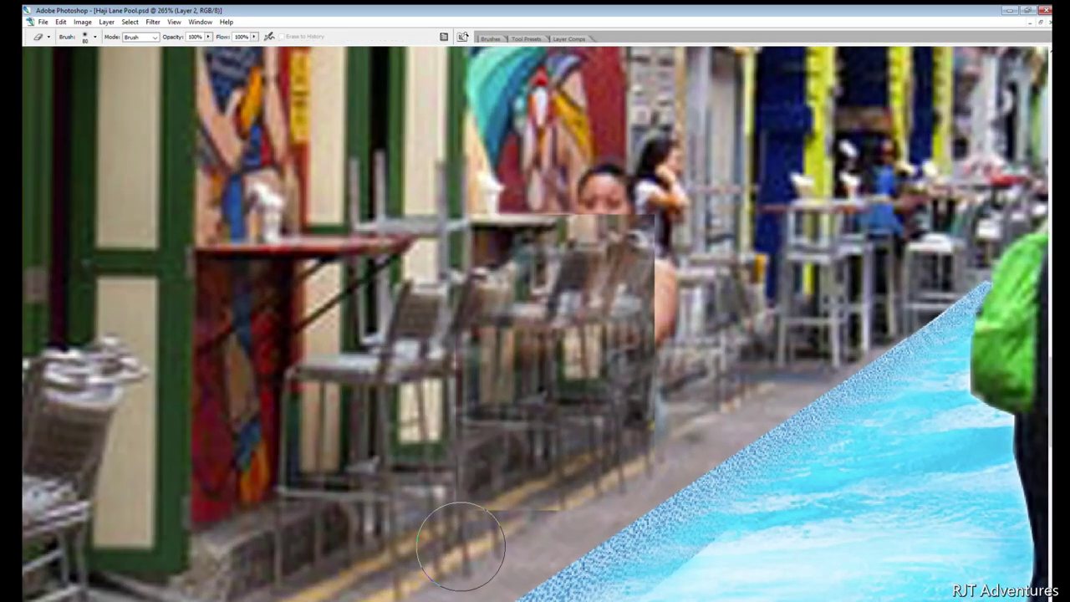
{"action": "mouse_move", "coordinate": [694, 401]}
{"action": "left_mouse_down"}
{"action": "mouse_move", "coordinate": [694, 291]}
{"action": "mouse_move", "coordinate": [644, 251]}
{"action": "left_mouse_up"}
{"action": "key", "text": "bracketleft"}
{"action": "key", "text": "bracketleft"}
{"action": "key", "text": "bracketleft"}
{"action": "left_click_drag", "start_coordinate": [623, 209], "coordinate": [543, 219]}
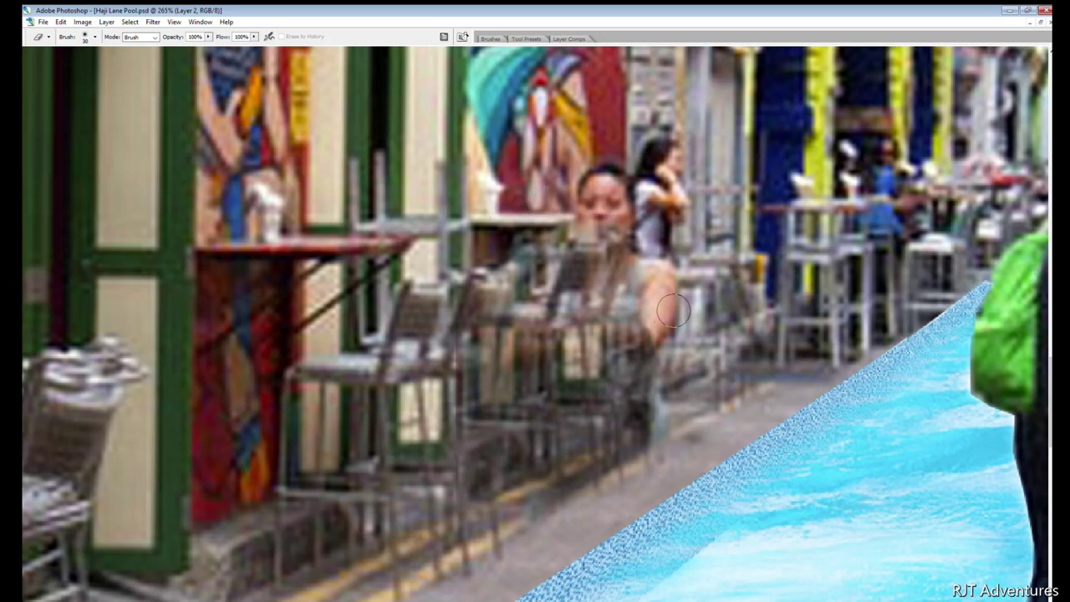
Clone away the leftover ghostly face above the chairs on the Background layer
{"action": "key", "text": "s"}
{"action": "key", "text": "alt+bracketleft"}
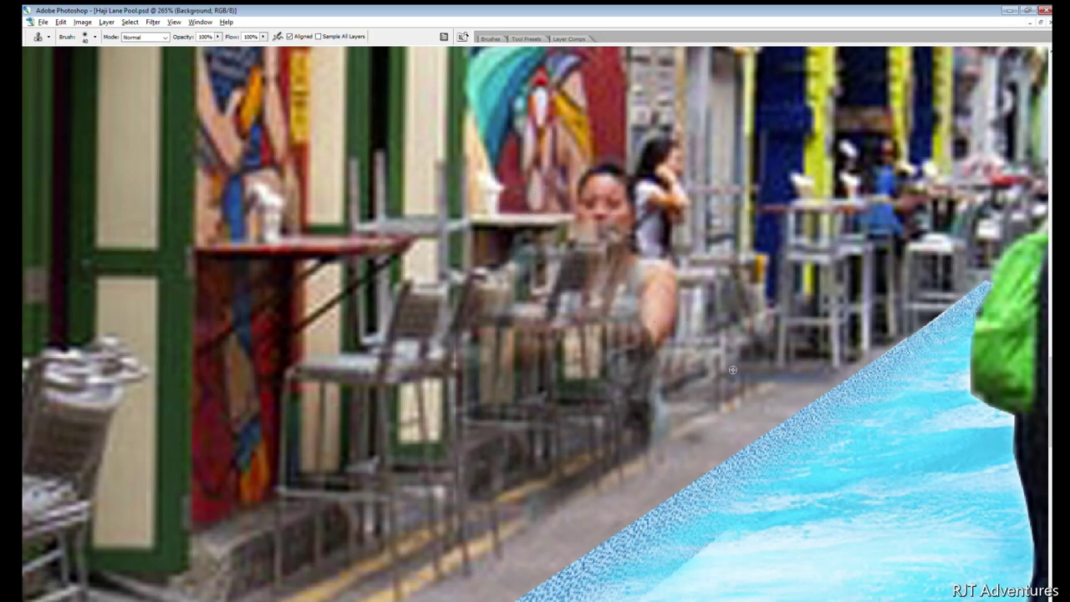
{"action": "key", "text": "ctrl+z"}
{"action": "left_click_drag", "start_coordinate": [577, 196], "coordinate": [618, 230]}
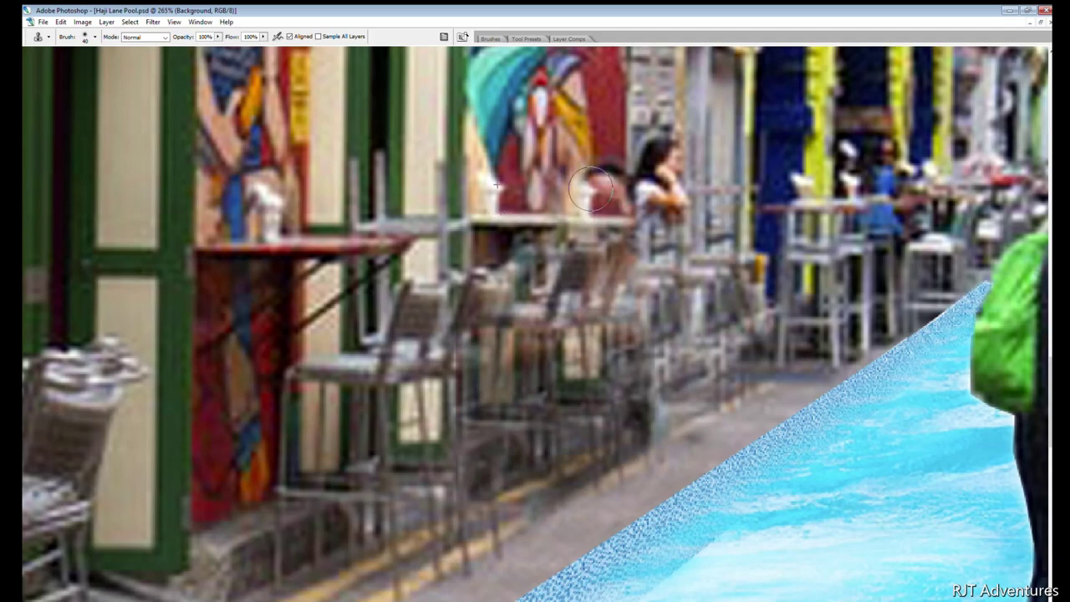
{"action": "left_click_drag", "start_coordinate": [597, 167], "coordinate": [619, 209]}
{"action": "left_click_drag", "start_coordinate": [602, 259], "coordinate": [623, 297]}
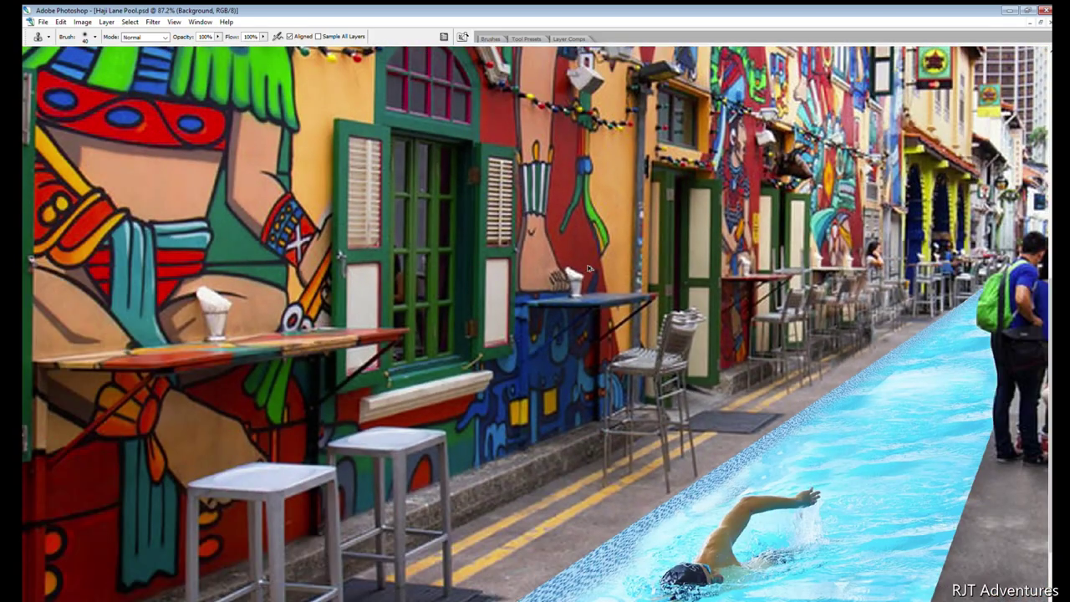
{"action": "key", "text": "ctrl+0"}
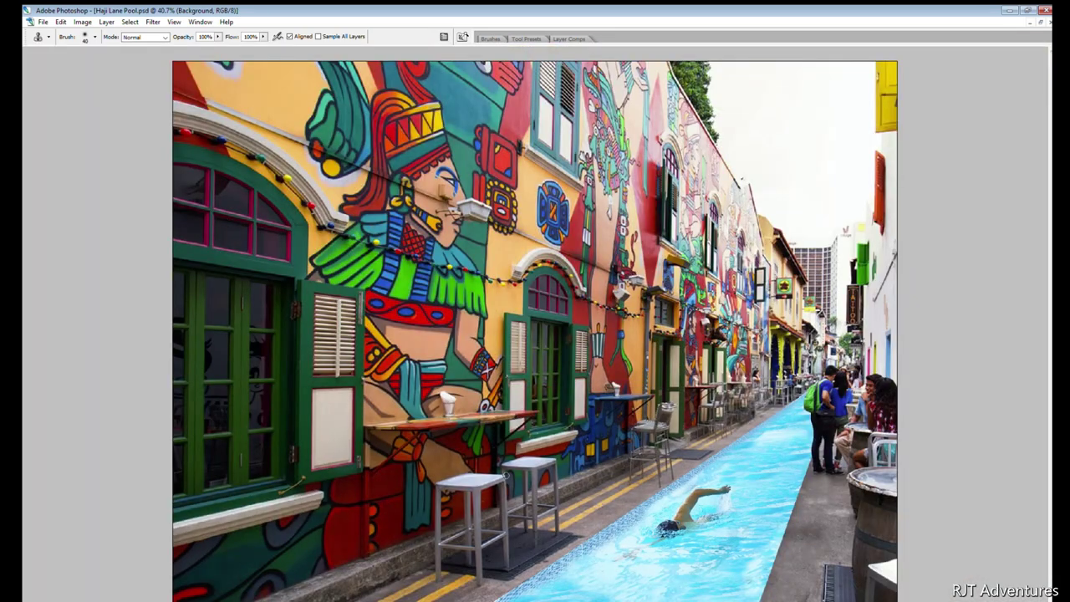
Burn the pool's right edge darker on the Pool 2 layer
{"action": "key", "text": "alt+]"}
{"action": "key", "text": "o"}
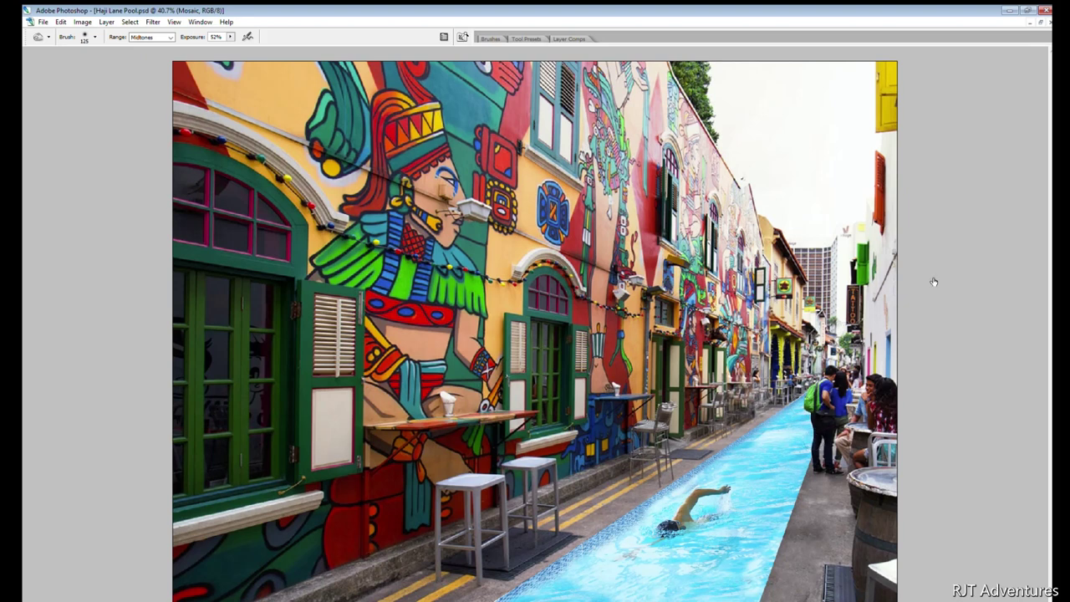
{"action": "key", "text": "alt+]"}
{"action": "left_click_drag", "start_coordinate": [815, 460], "coordinate": [752, 597]}
{"action": "left_click_drag", "start_coordinate": [798, 483], "coordinate": [757, 597]}
{"action": "left_click_drag", "start_coordinate": [823, 399], "coordinate": [806, 460]}
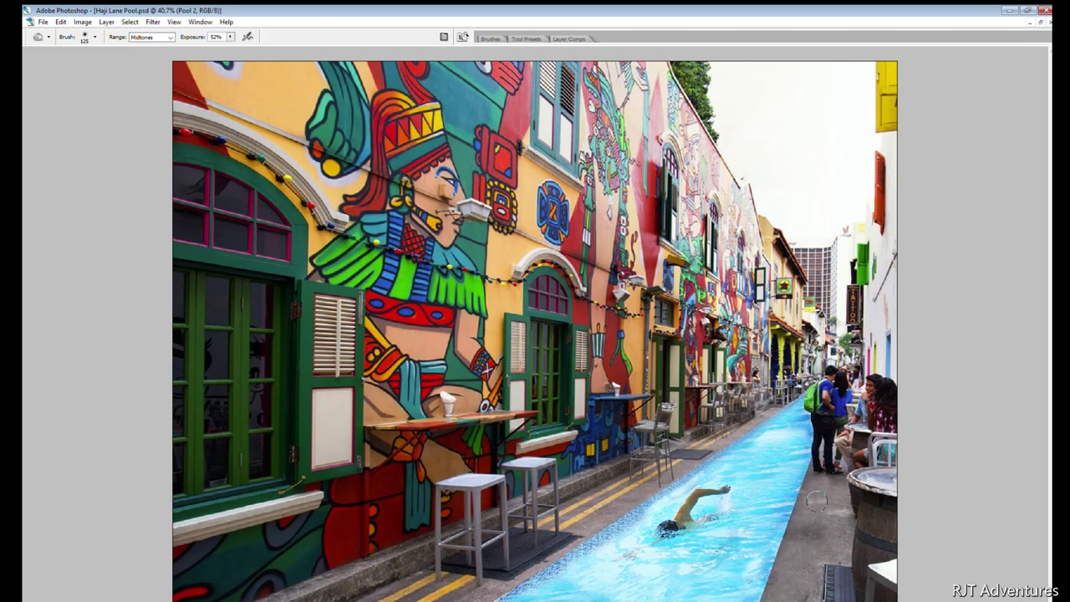
On the Background layer, set up the Blur tool with a smaller brush for the pool edges
{"action": "key", "text": "alt+["}
{"action": "key", "text": "alt+["}
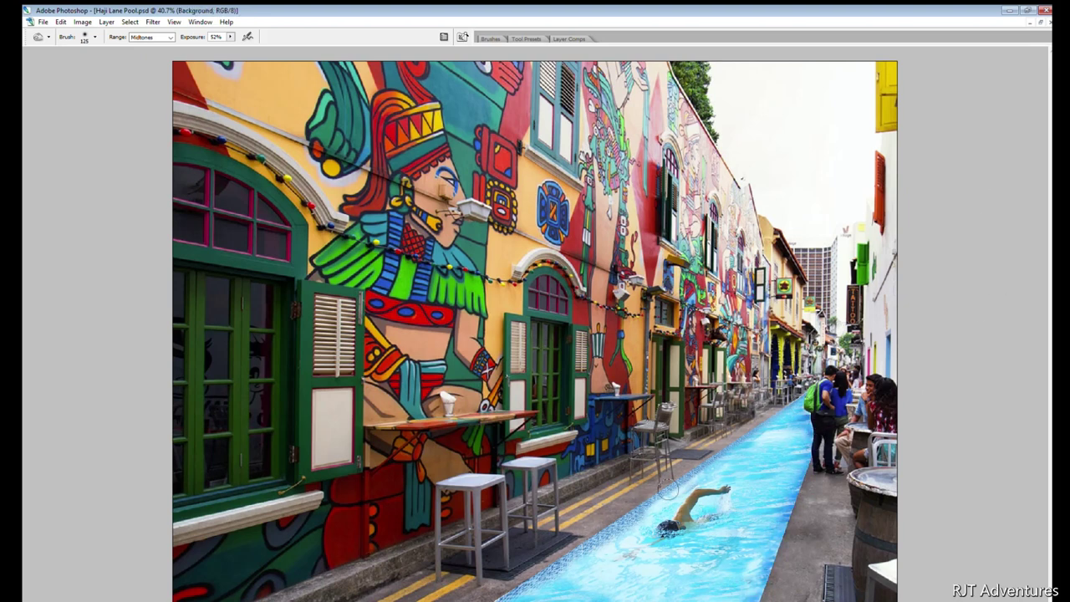
{"action": "scroll", "coordinate": [668, 491], "scroll_direction": "up", "scroll_amount": 1}
{"action": "scroll", "coordinate": [652, 509], "scroll_direction": "down", "scroll_amount": 1}
{"action": "scroll", "coordinate": [604, 549], "scroll_direction": "up", "scroll_amount": 4}
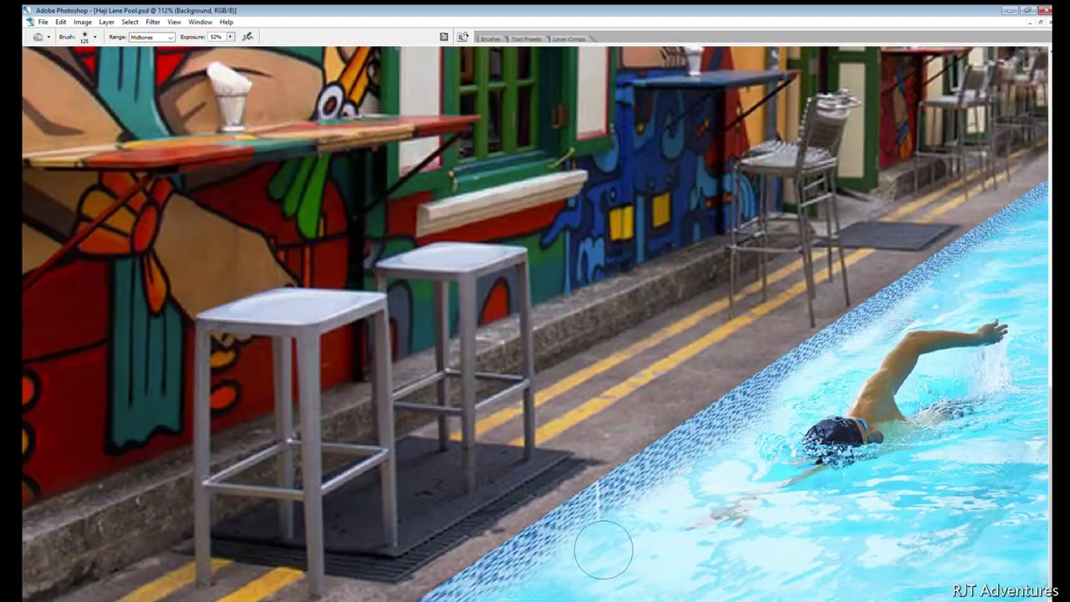
{"action": "scroll", "coordinate": [604, 549], "scroll_direction": "down", "scroll_amount": 5}
{"action": "scroll", "coordinate": [894, 590], "scroll_direction": "up", "scroll_amount": 2}
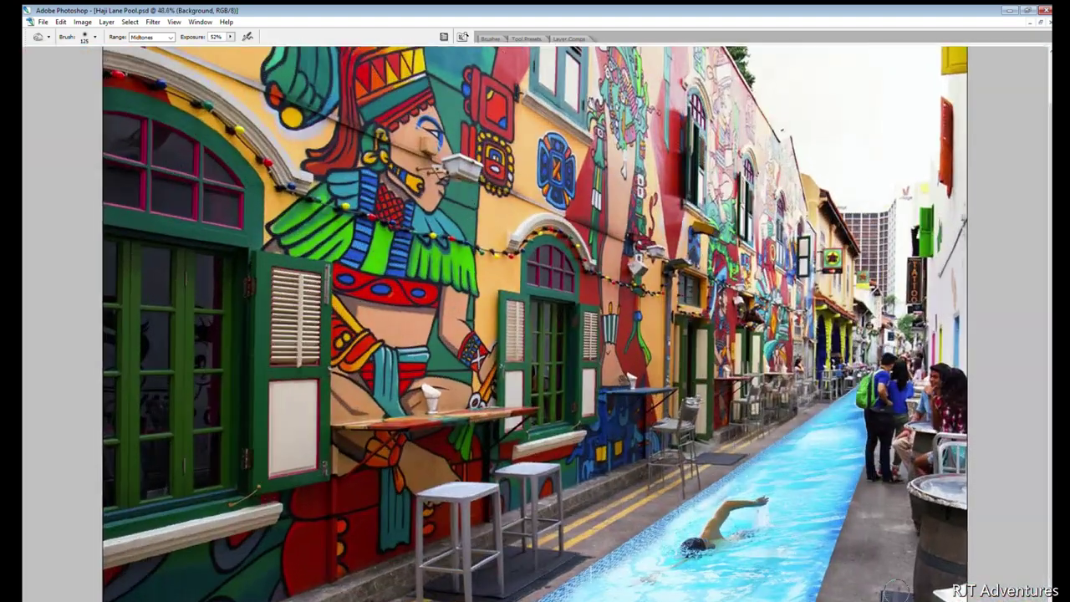
{"action": "scroll", "coordinate": [895, 590], "scroll_direction": "up", "scroll_amount": 3}
{"action": "key", "text": "r"}
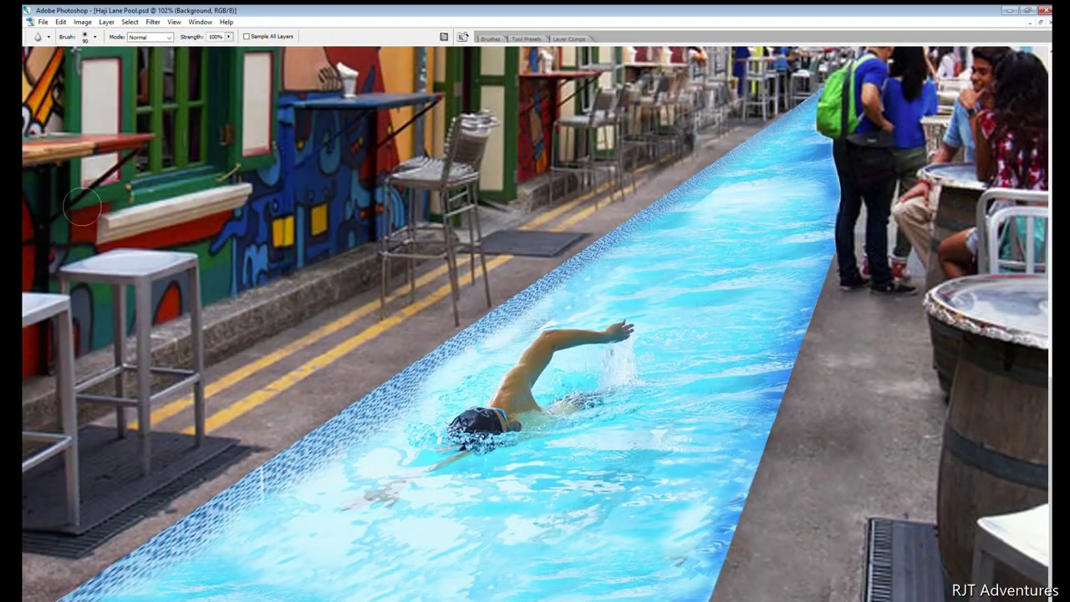
{"action": "key", "text": "bracketleft"}
{"action": "key", "text": "bracketleft"}
{"action": "key", "text": "bracketleft"}
{"action": "key", "text": "alt+bracketright"}
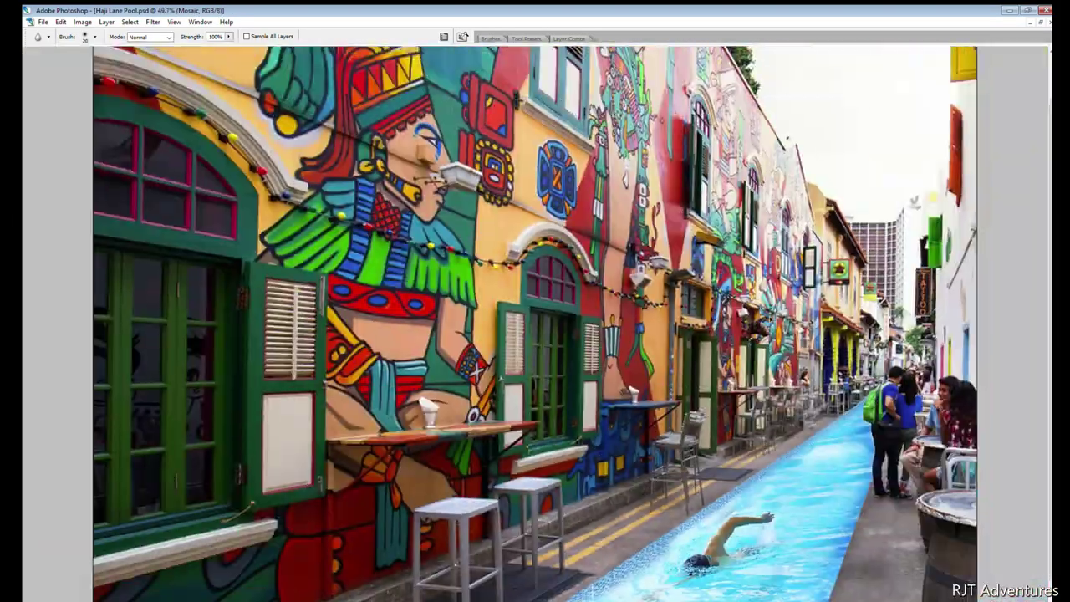
{"action": "key", "text": "alt+bracketleft"}
Outline the far pool-edge strip by the backpack and smooth it with the Blur tool
{"action": "key", "text": "l"}
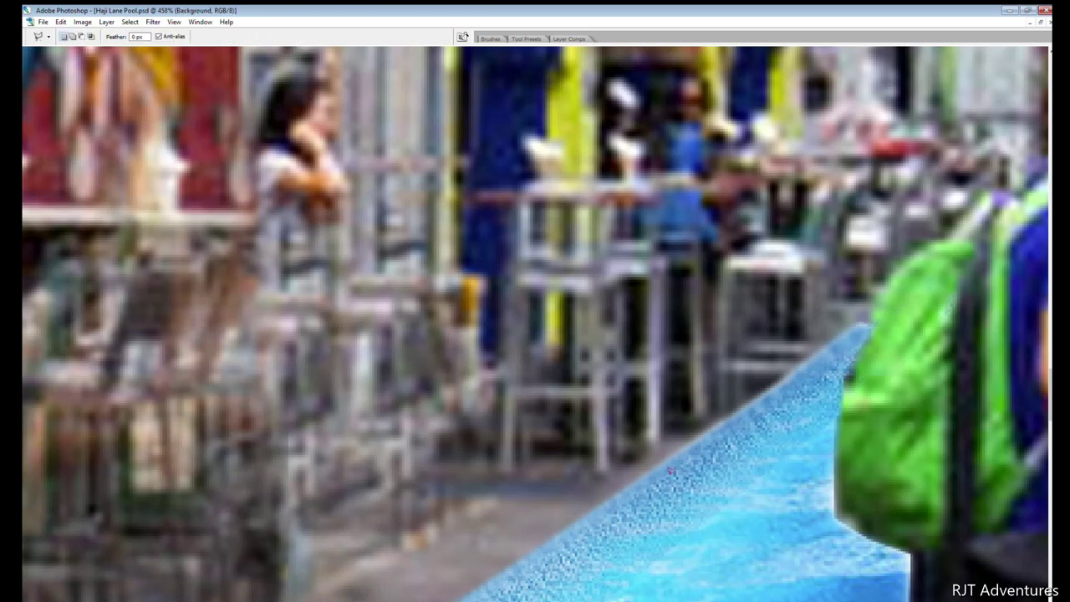
{"action": "left_click", "coordinate": [609, 494]}
{"action": "left_click", "coordinate": [865, 324]}
{"action": "key", "text": "Escape"}
{"action": "key", "text": "m"}
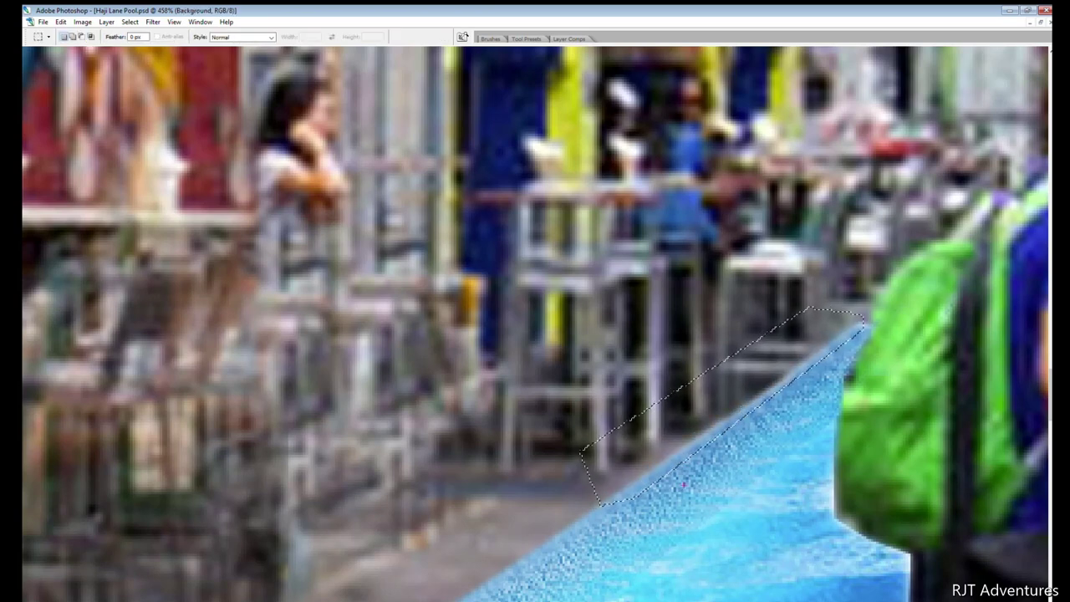
{"action": "key", "text": "ctrl+d"}
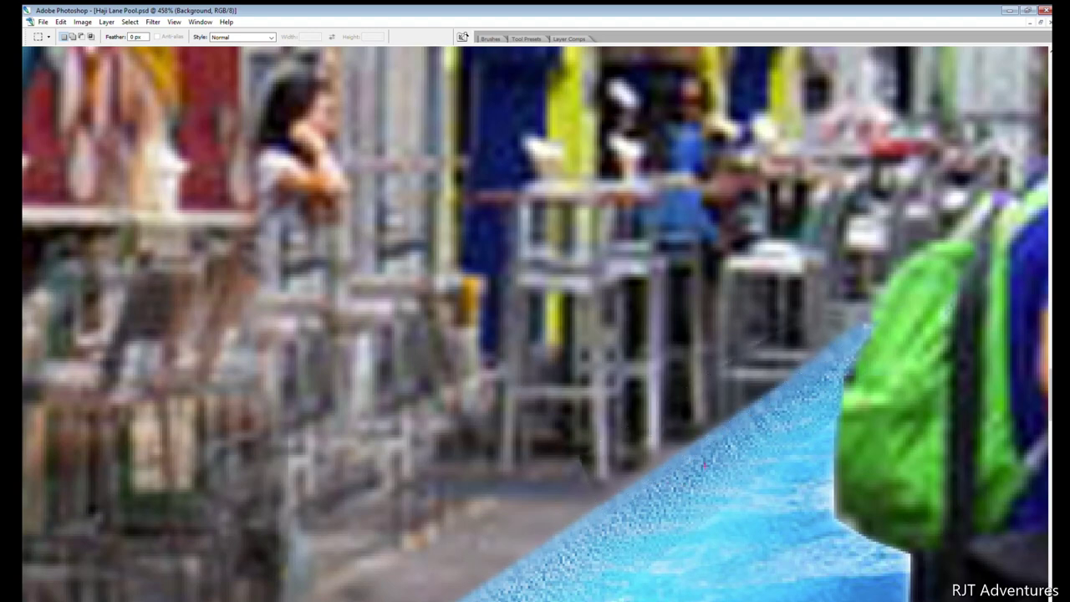
{"action": "key", "text": "r"}
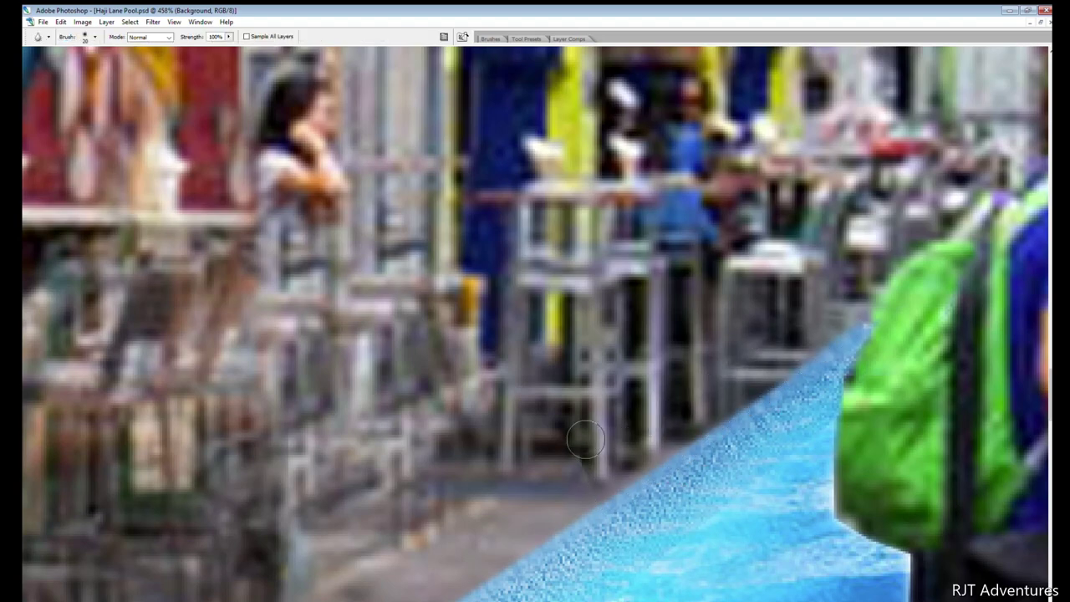
{"action": "key", "text": "ctrl+0"}
{"action": "key", "text": "ctrl+0"}
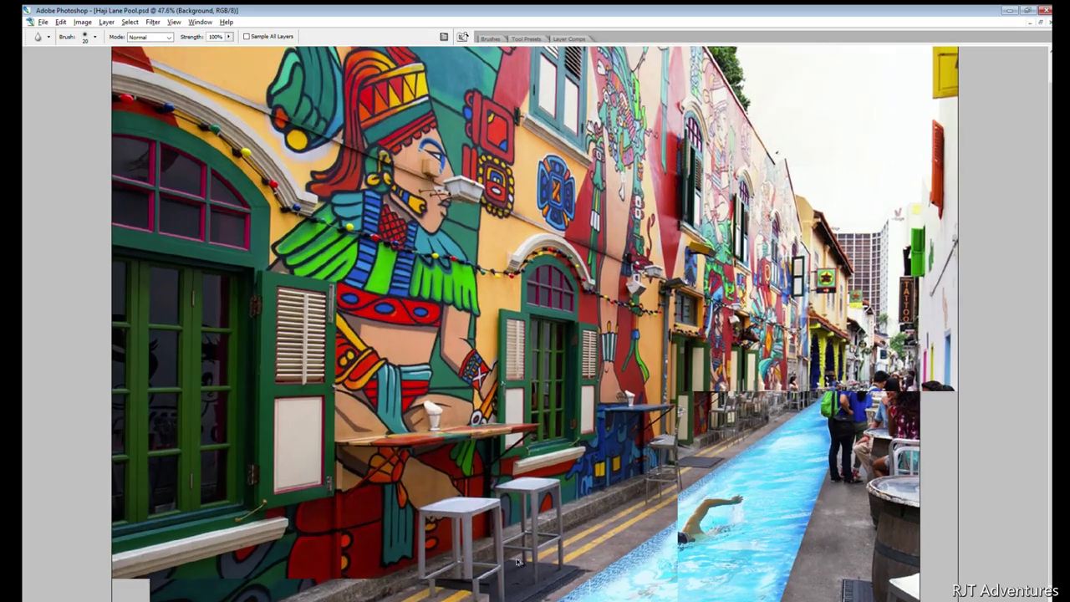
{"action": "scroll", "coordinate": [489, 577], "scroll_direction": "up", "scroll_amount": 3}
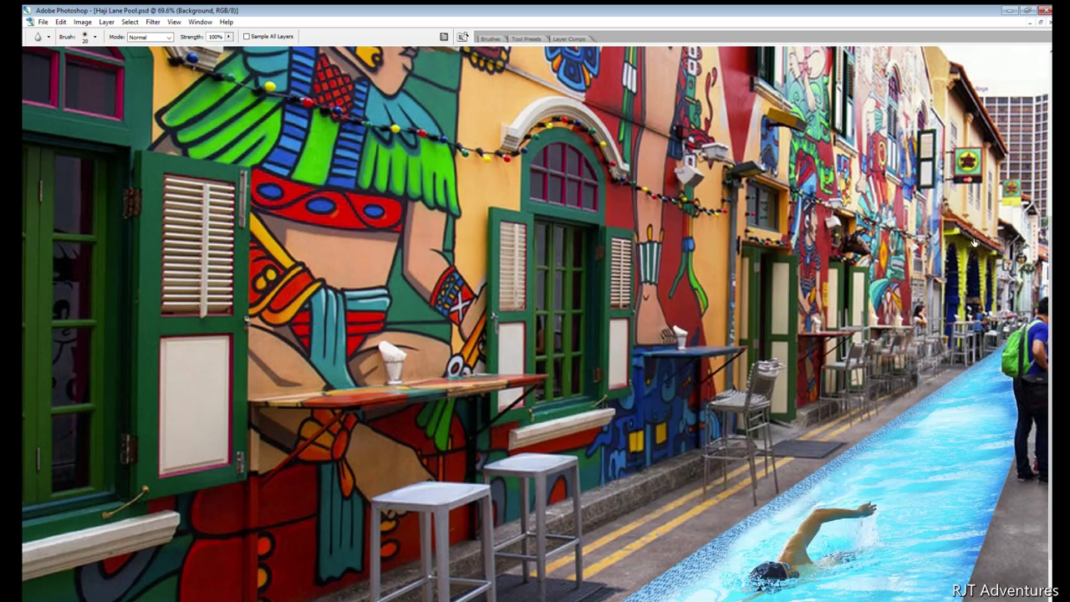
Paste the seated swimmer photo and delete the background right of her back
{"action": "key", "text": "v"}
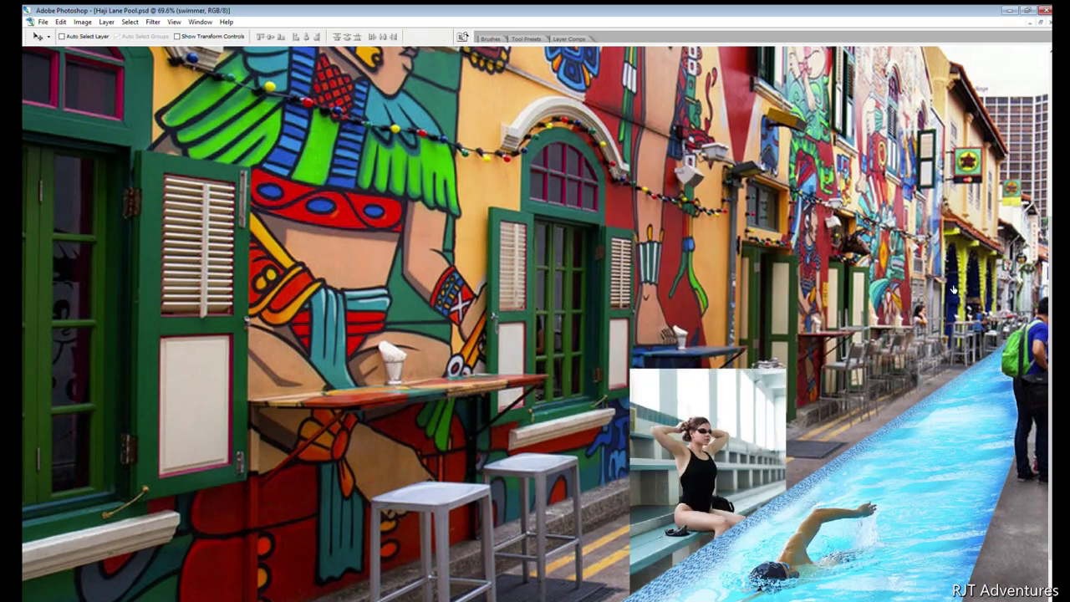
{"action": "scroll", "coordinate": [733, 456], "scroll_direction": "up", "scroll_amount": 5}
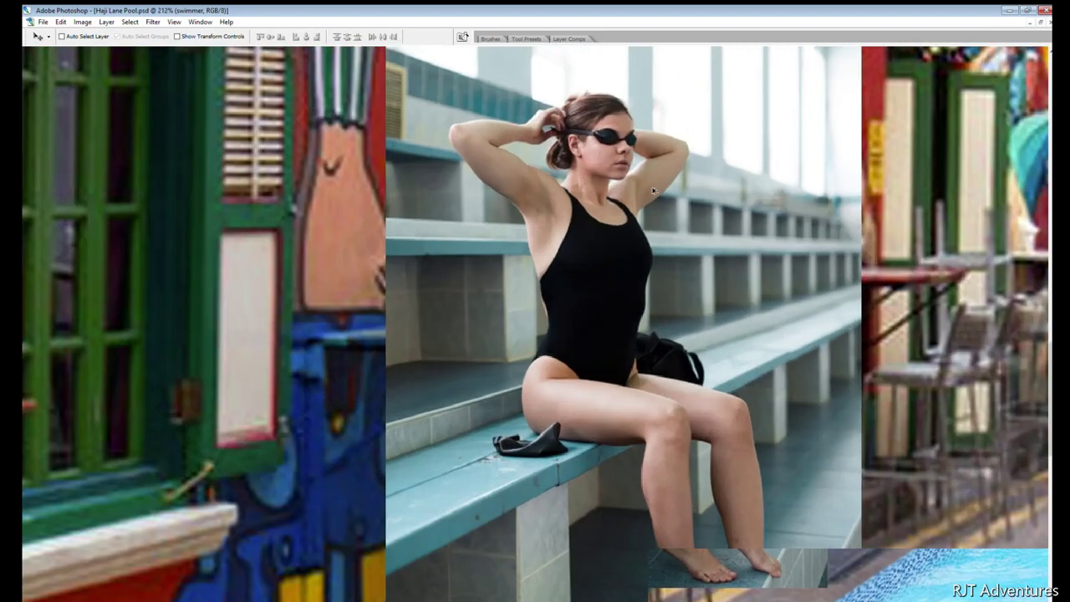
{"action": "key", "text": "l"}
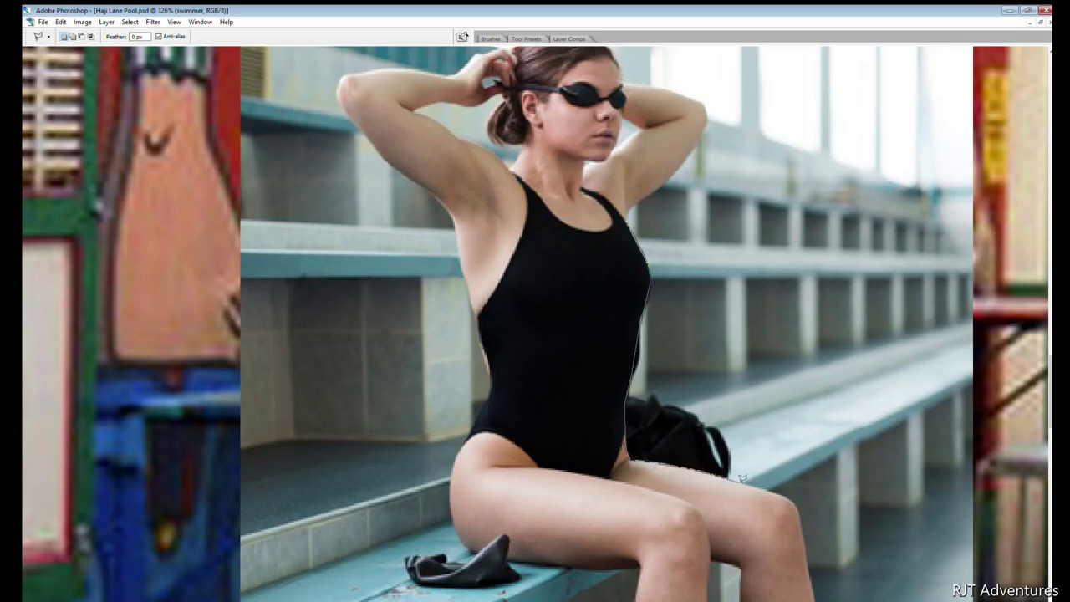
{"action": "left_click_drag", "start_coordinate": [742, 478], "coordinate": [861, 309]}
{"action": "key", "text": "Delete"}
Lasso and delete the background area to the right of her leg
{"action": "scroll", "coordinate": [568, 212], "scroll_direction": "up", "scroll_amount": 2}
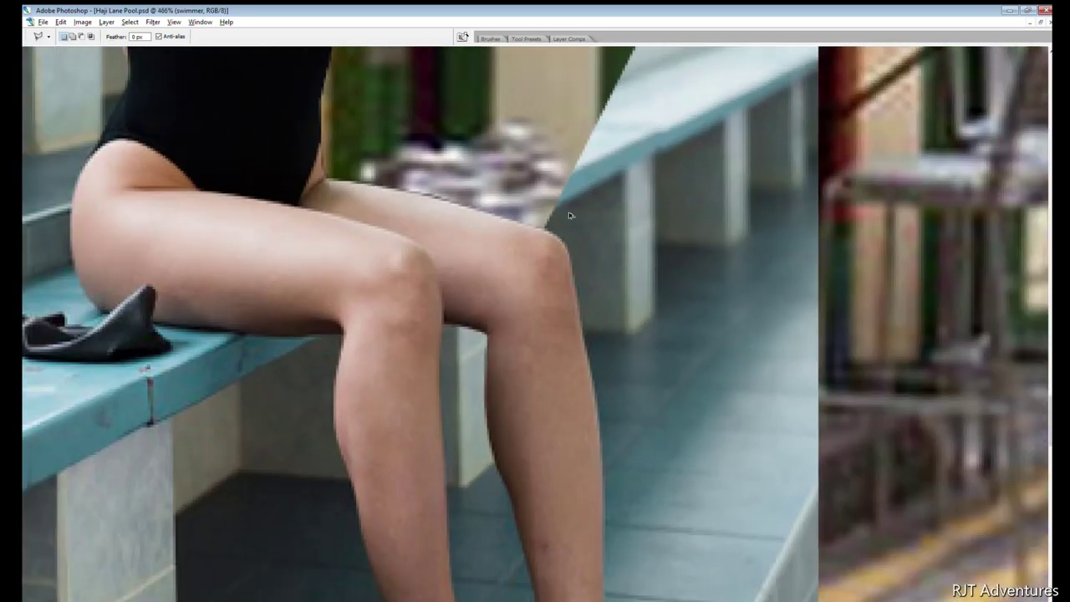
{"action": "scroll", "coordinate": [568, 211], "scroll_direction": "up", "scroll_amount": 1}
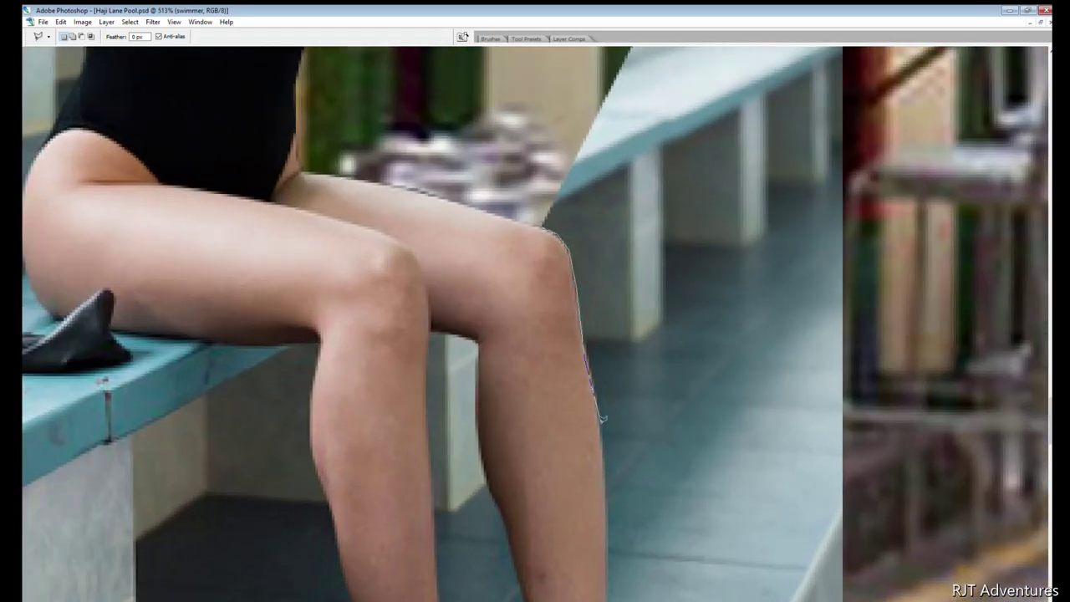
{"action": "left_click", "coordinate": [896, 494]}
{"action": "left_click", "coordinate": [892, 160]}
{"action": "double_click", "coordinate": [506, 71]}
{"action": "key", "text": "Delete"}
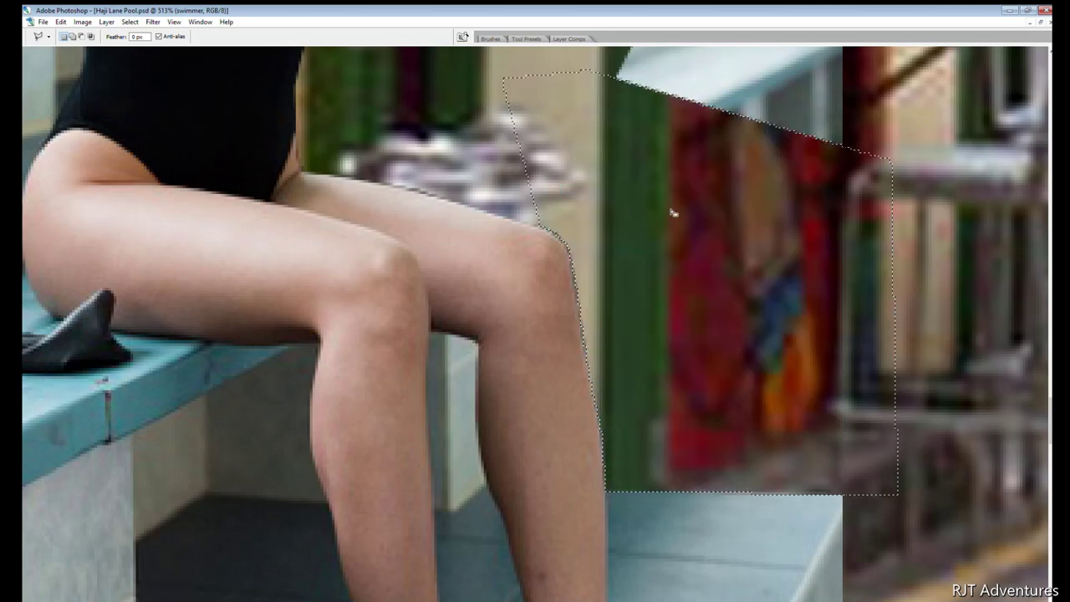
Trace a selection down her leg, under her foot and around both legs
{"action": "scroll", "coordinate": [616, 158], "scroll_direction": "down", "scroll_amount": 5}
{"action": "scroll", "coordinate": [592, 140], "scroll_direction": "up", "scroll_amount": 1}
{"action": "left_click_drag", "start_coordinate": [564, 132], "coordinate": [577, 324]}
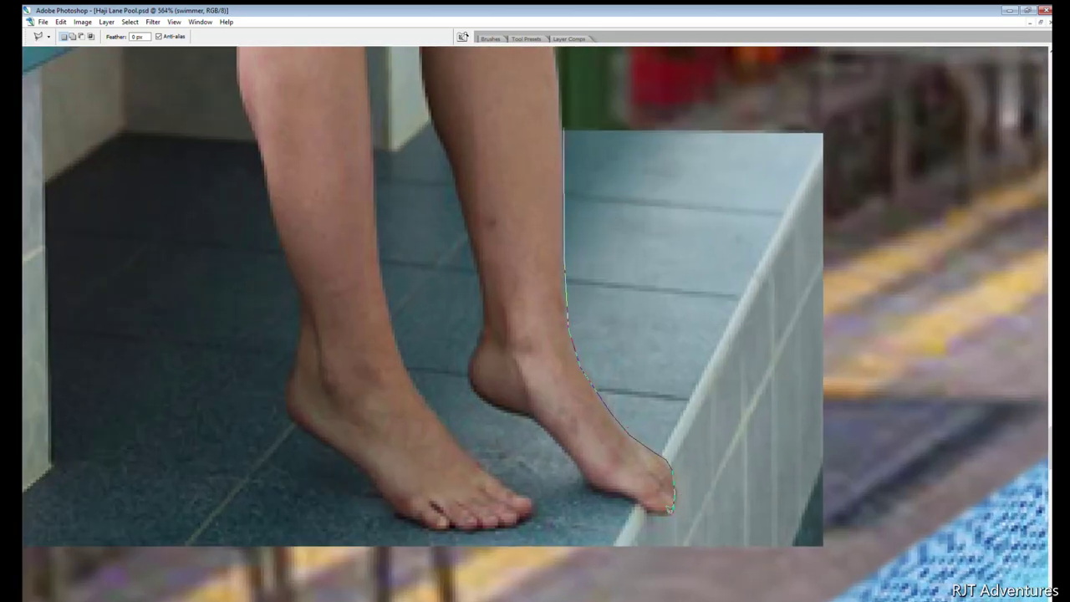
{"action": "left_click_drag", "start_coordinate": [599, 485], "coordinate": [542, 420]}
{"action": "mouse_move", "coordinate": [484, 297]}
{"action": "left_mouse_down"}
{"action": "mouse_move", "coordinate": [429, 101]}
{"action": "mouse_move", "coordinate": [372, 217]}
{"action": "mouse_move", "coordinate": [397, 334]}
{"action": "mouse_move", "coordinate": [456, 435]}
{"action": "left_mouse_up"}
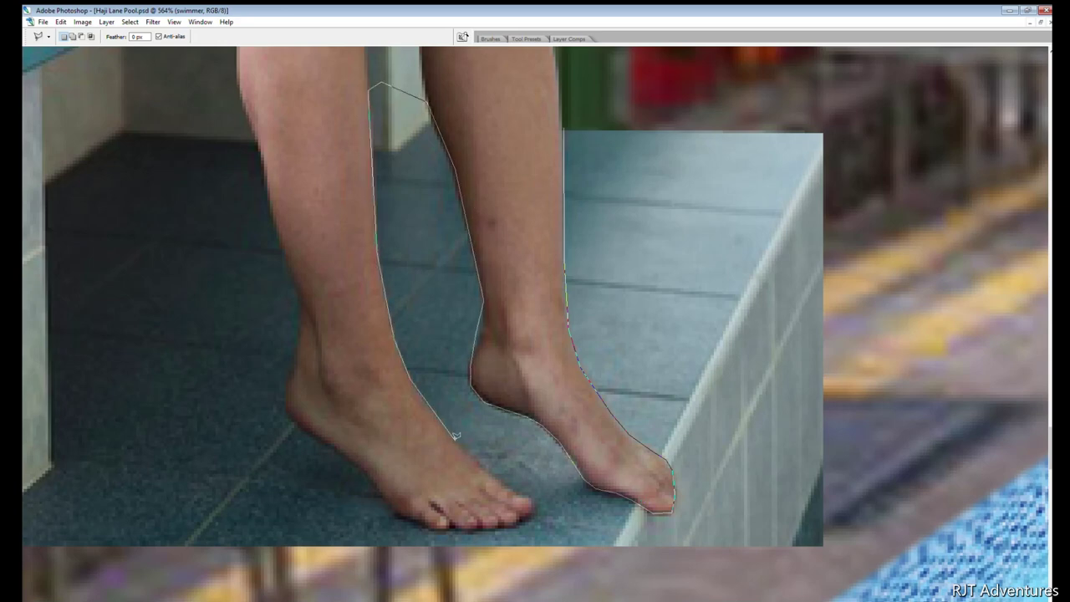
{"action": "scroll", "coordinate": [414, 158], "scroll_direction": "down", "scroll_amount": 2}
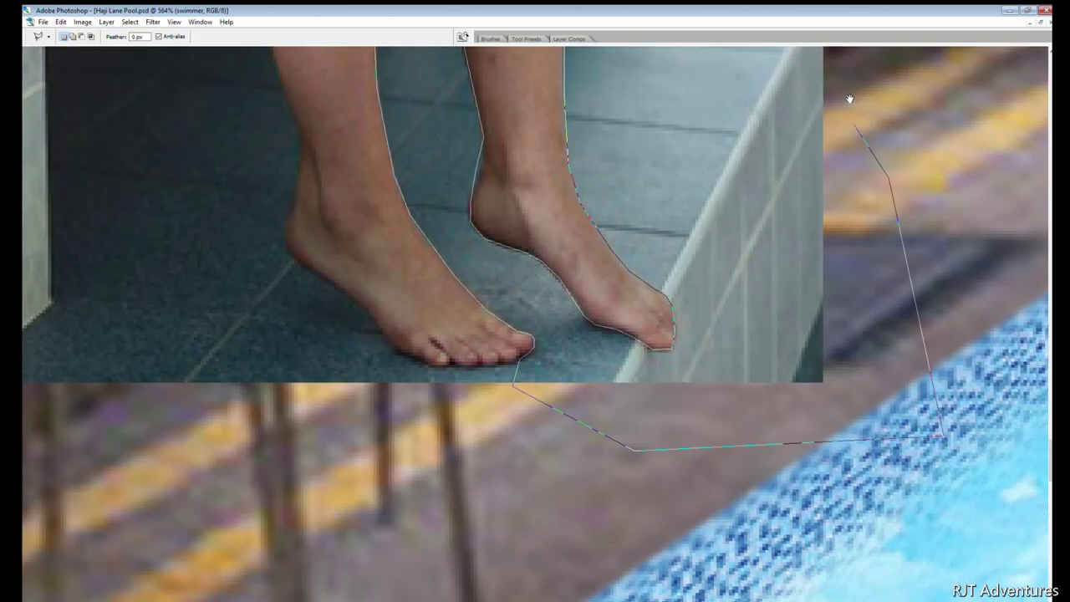
{"action": "scroll", "coordinate": [415, 158], "scroll_direction": "down", "scroll_amount": 1}
{"action": "scroll", "coordinate": [414, 159], "scroll_direction": "down", "scroll_amount": 1}
{"action": "scroll", "coordinate": [414, 159], "scroll_direction": "down", "scroll_amount": 1}
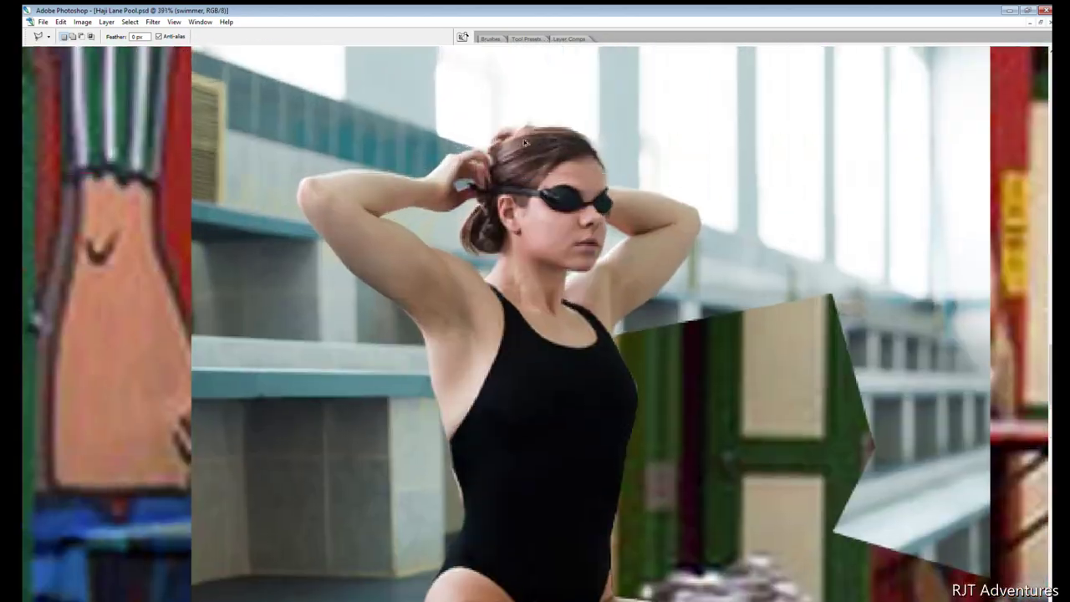
Lasso along her raised arm and delete the background behind the swimmer
{"action": "key", "text": "l"}
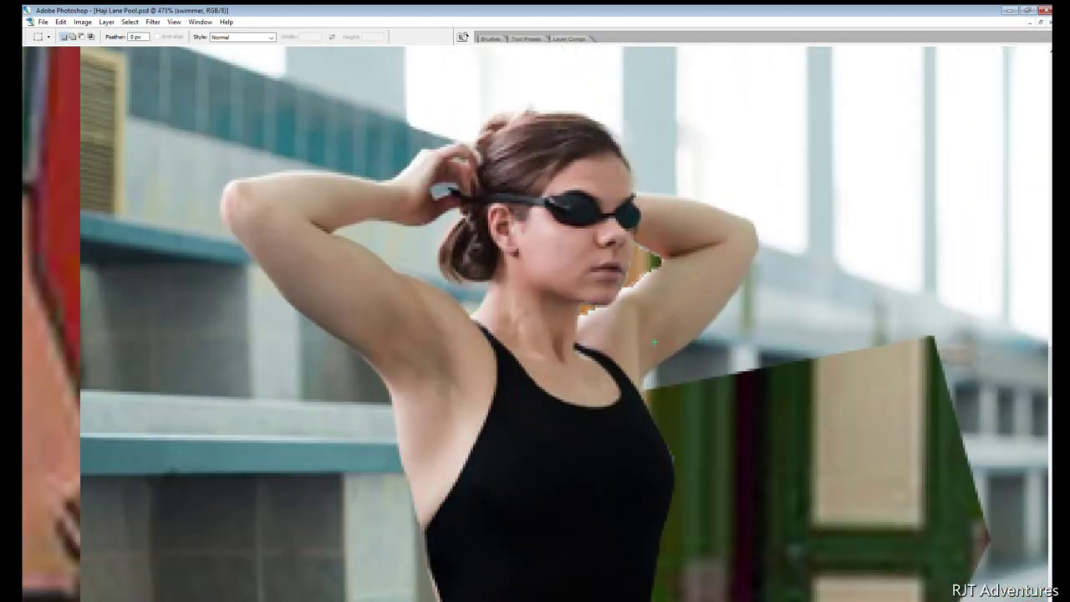
{"action": "scroll", "coordinate": [501, 334], "scroll_direction": "up", "scroll_amount": 1}
{"action": "scroll", "coordinate": [399, 330], "scroll_direction": "up", "scroll_amount": 1}
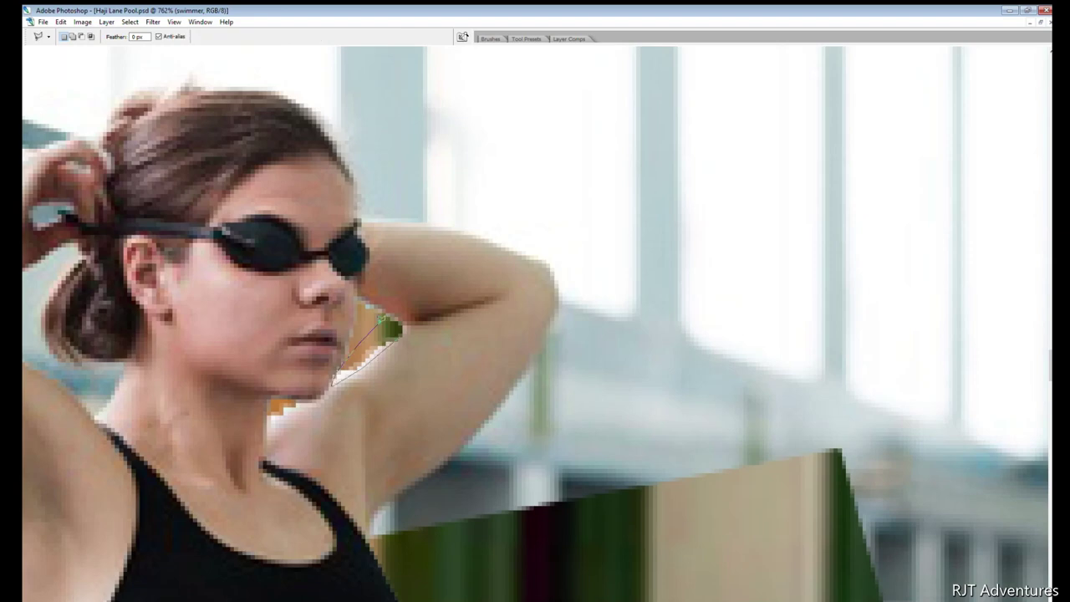
{"action": "left_click_drag", "start_coordinate": [332, 385], "coordinate": [306, 395]}
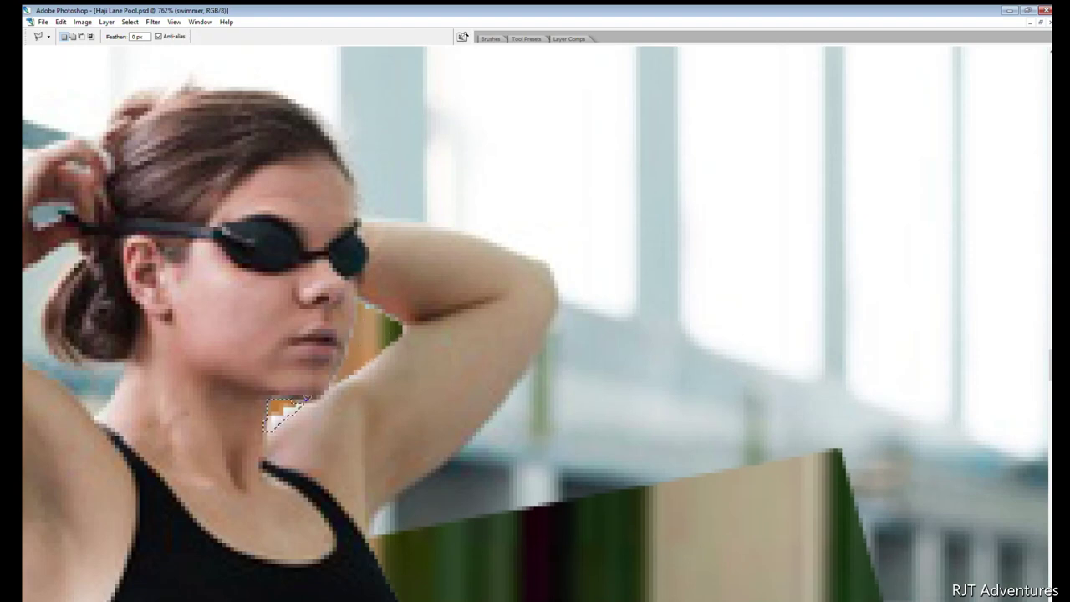
{"action": "scroll", "coordinate": [271, 397], "scroll_direction": "down", "scroll_amount": 1}
{"action": "scroll", "coordinate": [347, 506], "scroll_direction": "down", "scroll_amount": 1}
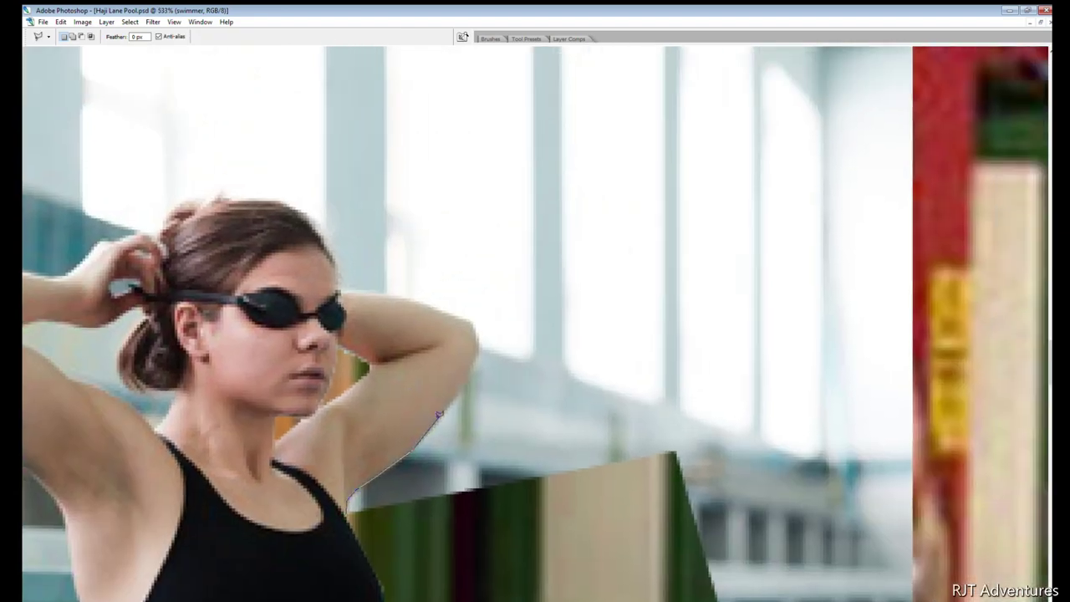
{"action": "left_click_drag", "start_coordinate": [438, 414], "coordinate": [479, 332]}
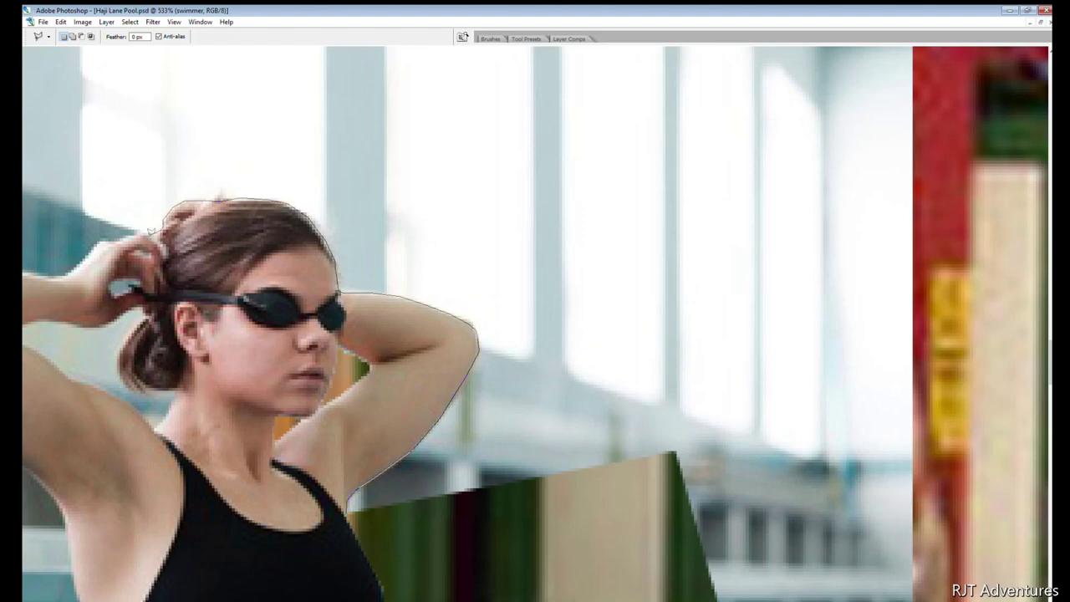
{"action": "left_click", "coordinate": [95, 107]}
{"action": "left_click", "coordinate": [909, 114]}
{"action": "double_click", "coordinate": [978, 539]}
{"action": "key", "text": "Delete"}
Delete the selected area below the bench
{"action": "scroll", "coordinate": [526, 323], "scroll_direction": "down", "scroll_amount": 1}
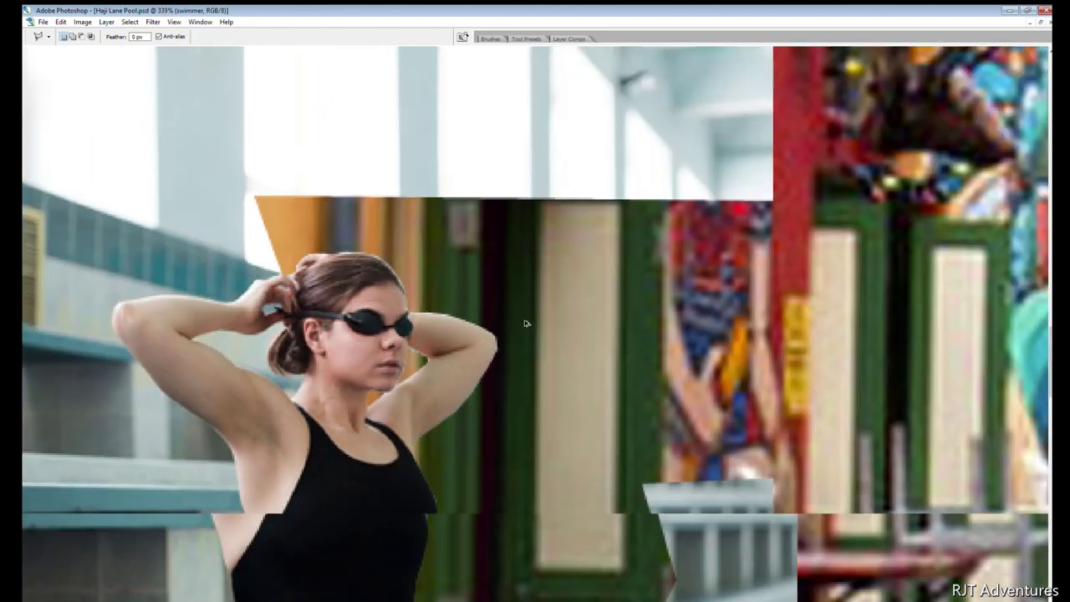
{"action": "scroll", "coordinate": [527, 323], "scroll_direction": "down", "scroll_amount": 2}
{"action": "key", "text": "m"}
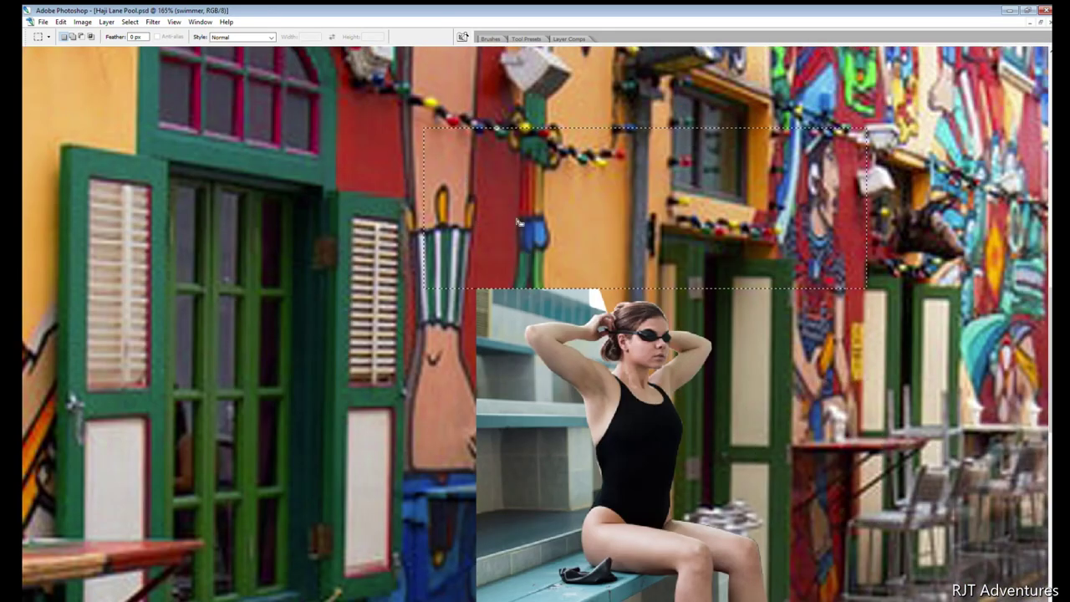
{"action": "scroll", "coordinate": [518, 249], "scroll_direction": "up", "scroll_amount": 3}
{"action": "key", "text": "l"}
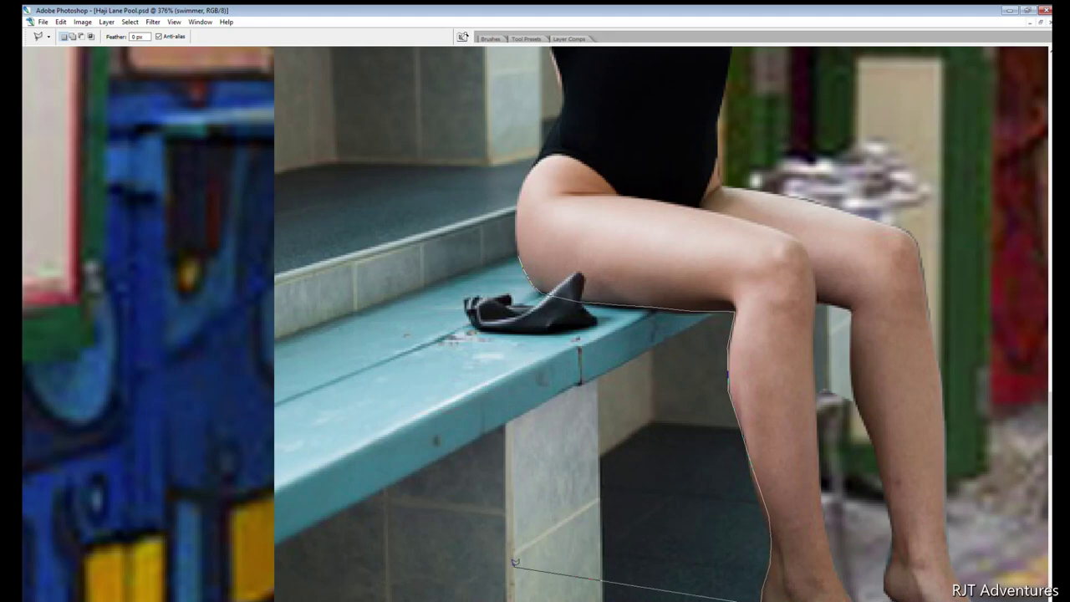
{"action": "key", "text": "Delete"}
Clone over the dark bench wedge under her leg and select the leftover area beneath the thigh
{"action": "key", "text": "s"}
{"action": "scroll", "coordinate": [661, 305], "scroll_direction": "up", "scroll_amount": 2}
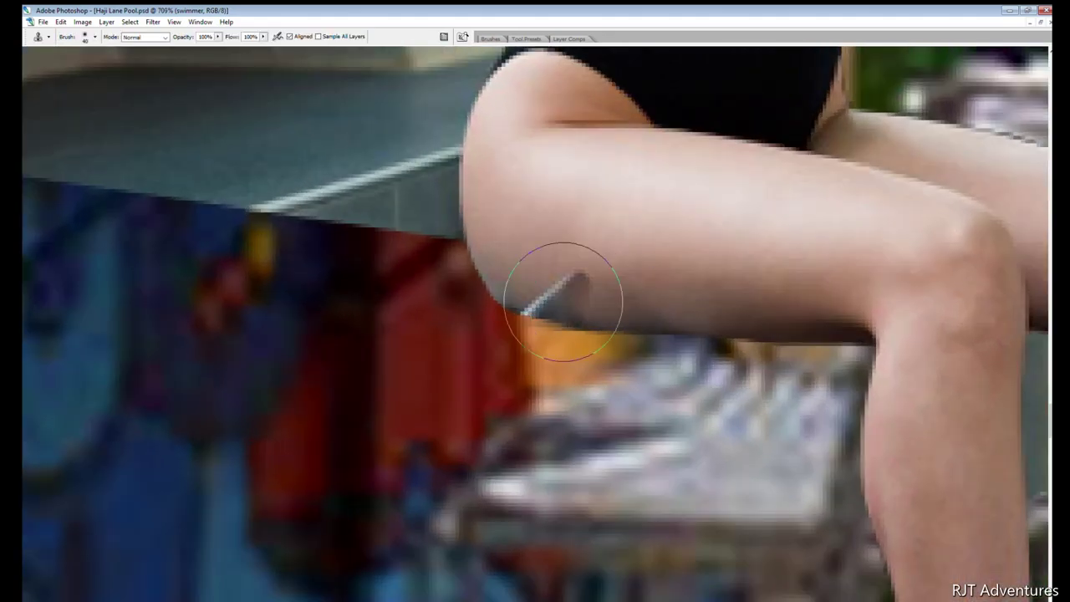
{"action": "left_click_drag", "start_coordinate": [566, 298], "coordinate": [494, 346]}
{"action": "key", "text": "e"}
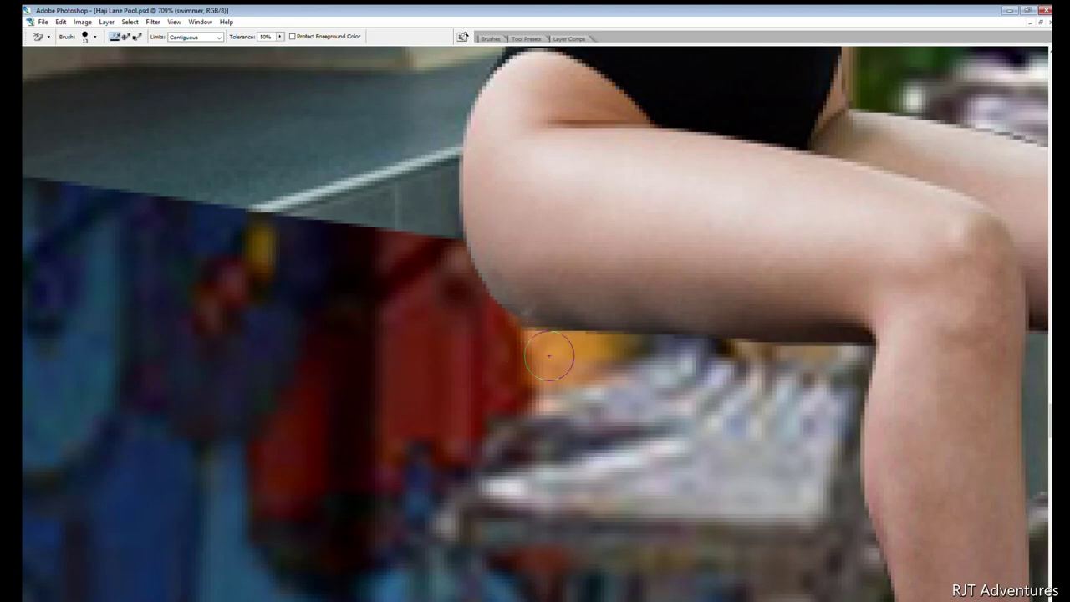
{"action": "key", "text": "l"}
{"action": "left_click_drag", "start_coordinate": [562, 326], "coordinate": [452, 401]}
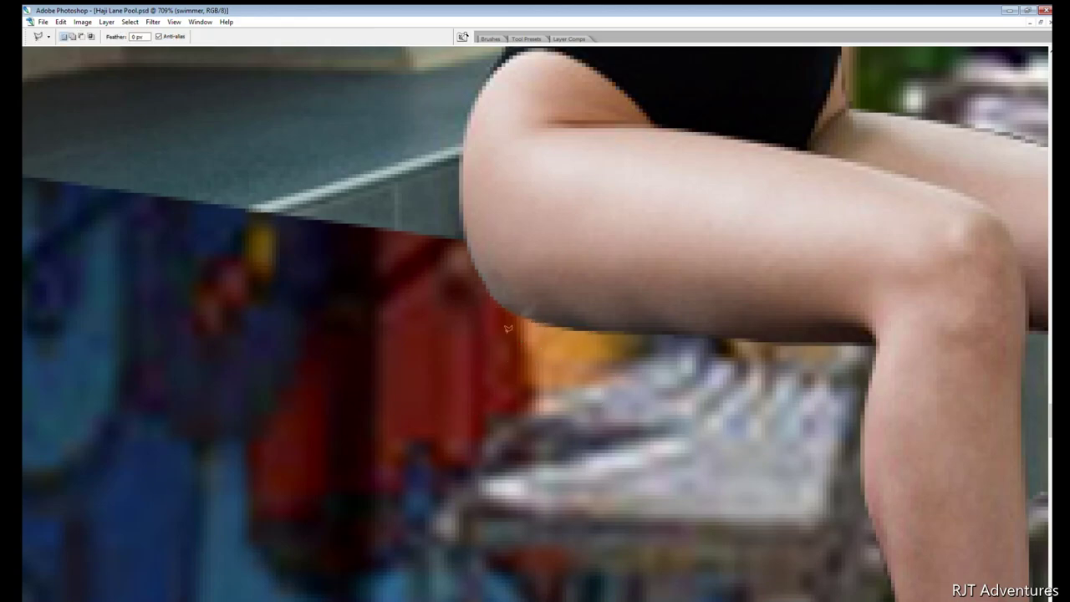
{"action": "scroll", "coordinate": [270, 315], "scroll_direction": "down", "scroll_amount": 3}
Delete the tile-floor patch under the swimmer's feet with a rectangular selection
{"action": "key", "text": "m"}
{"action": "left_click_drag", "start_coordinate": [269, 280], "coordinate": [601, 427]}
{"action": "key", "text": "Delete"}
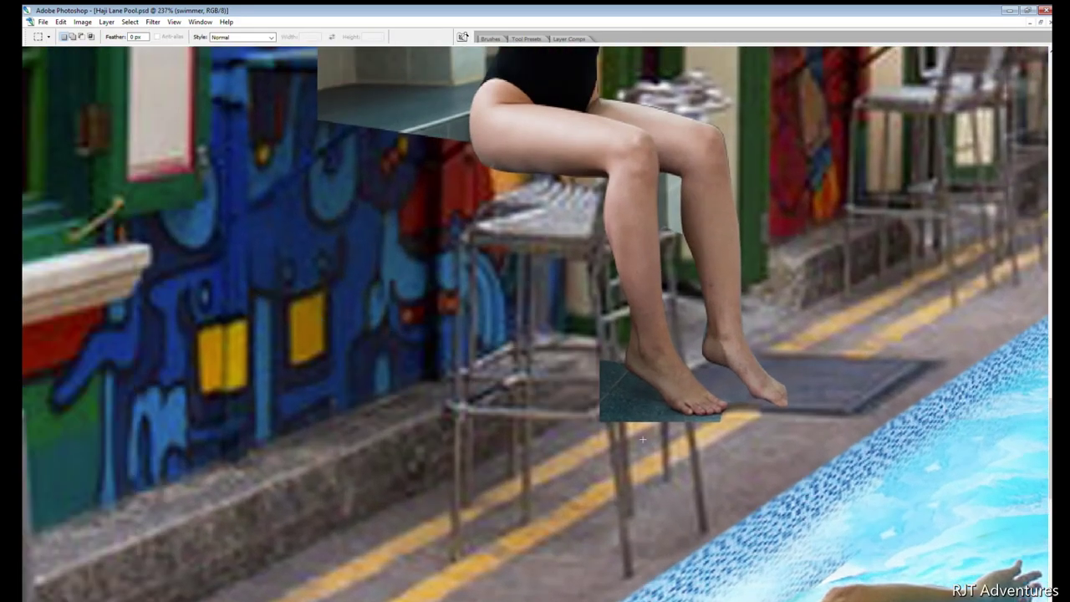
{"action": "scroll", "coordinate": [539, 419], "scroll_direction": "up", "scroll_amount": 5}
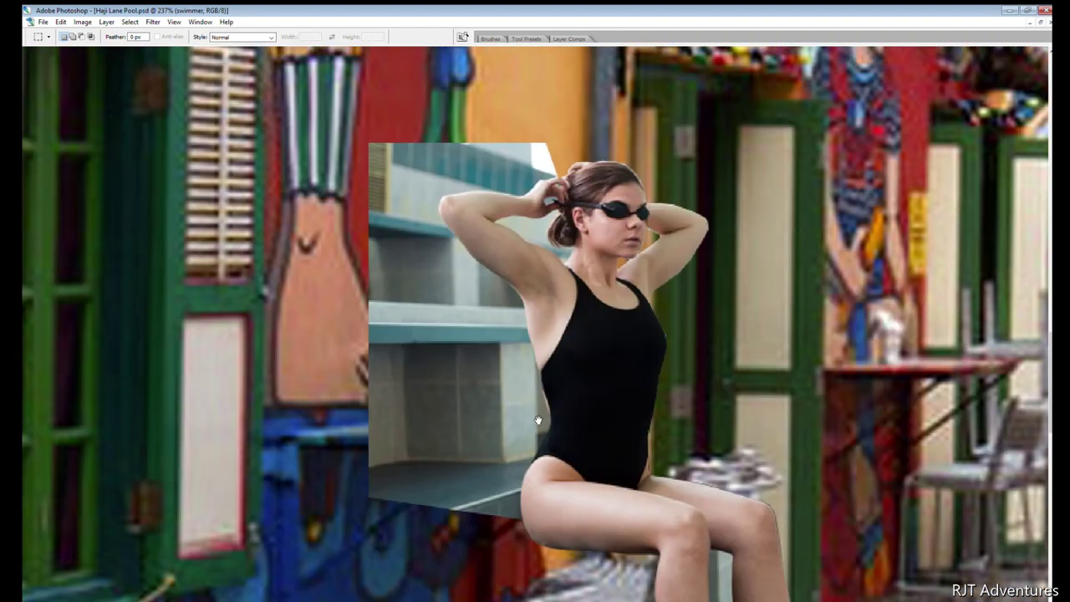
{"action": "scroll", "coordinate": [527, 502], "scroll_direction": "up", "scroll_amount": 3}
Lasso away background along her body and arm edges, then erase the light halo at her neck
{"action": "key", "text": "l"}
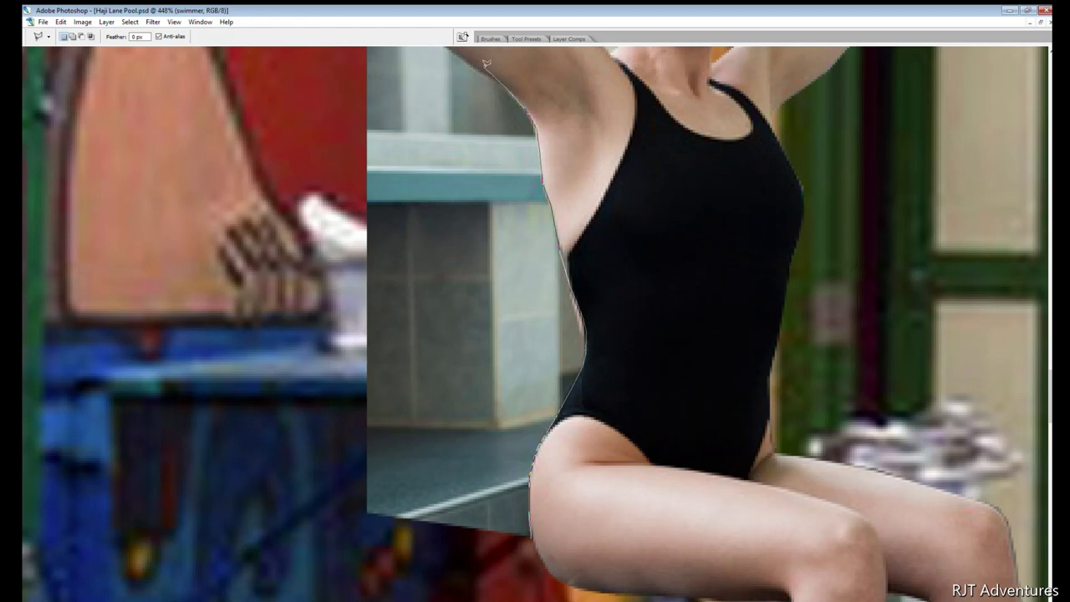
{"action": "left_click_drag", "start_coordinate": [486, 63], "coordinate": [384, 552]}
{"action": "scroll", "coordinate": [405, 346], "scroll_direction": "up", "scroll_amount": 3}
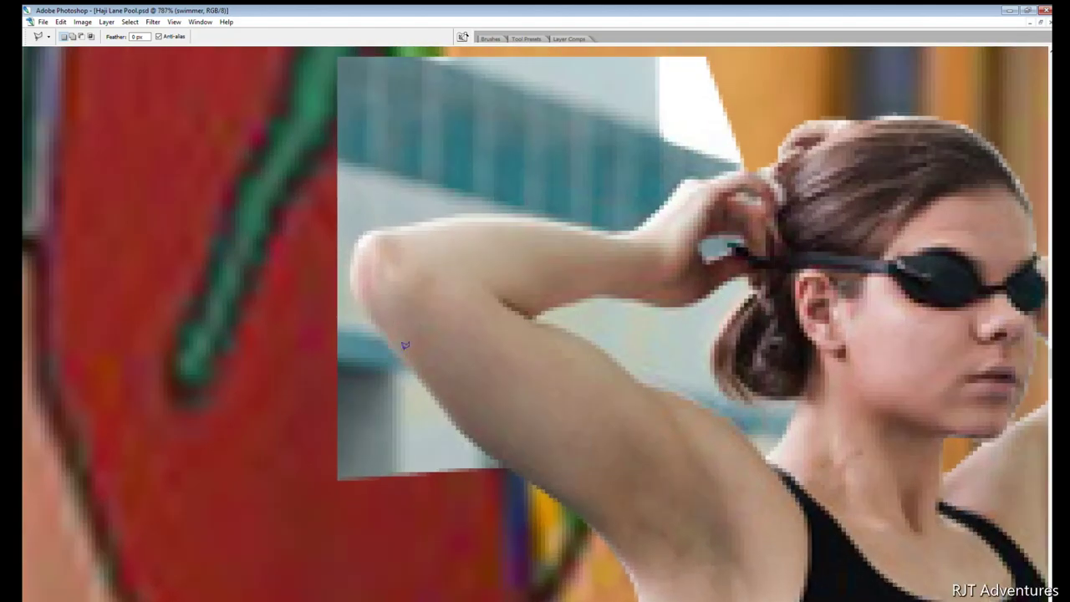
{"action": "left_click_drag", "start_coordinate": [448, 410], "coordinate": [373, 320]}
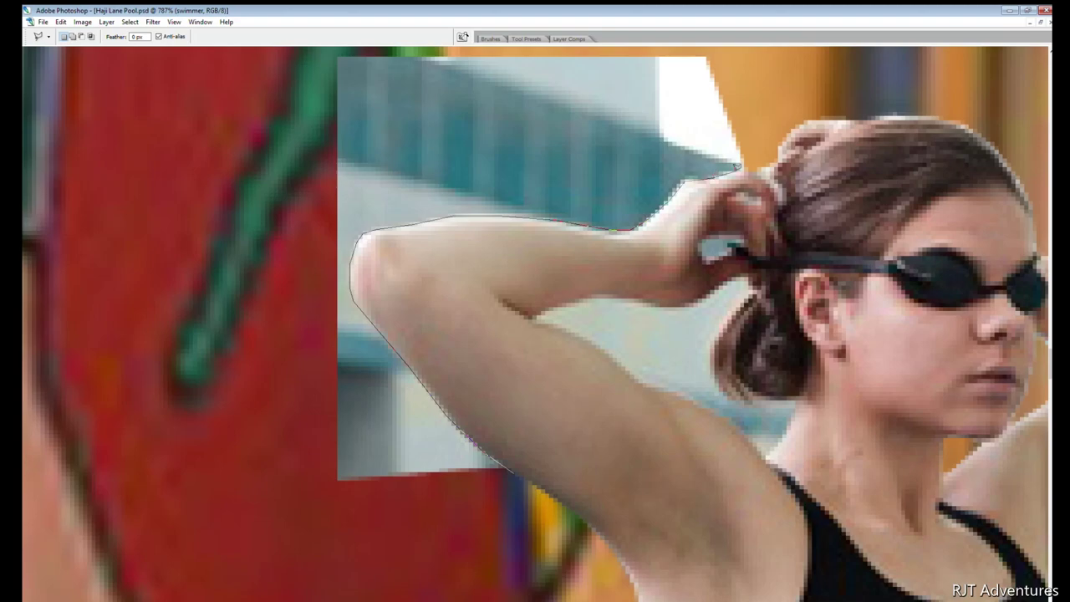
{"action": "left_click_drag", "start_coordinate": [741, 166], "coordinate": [294, 522]}
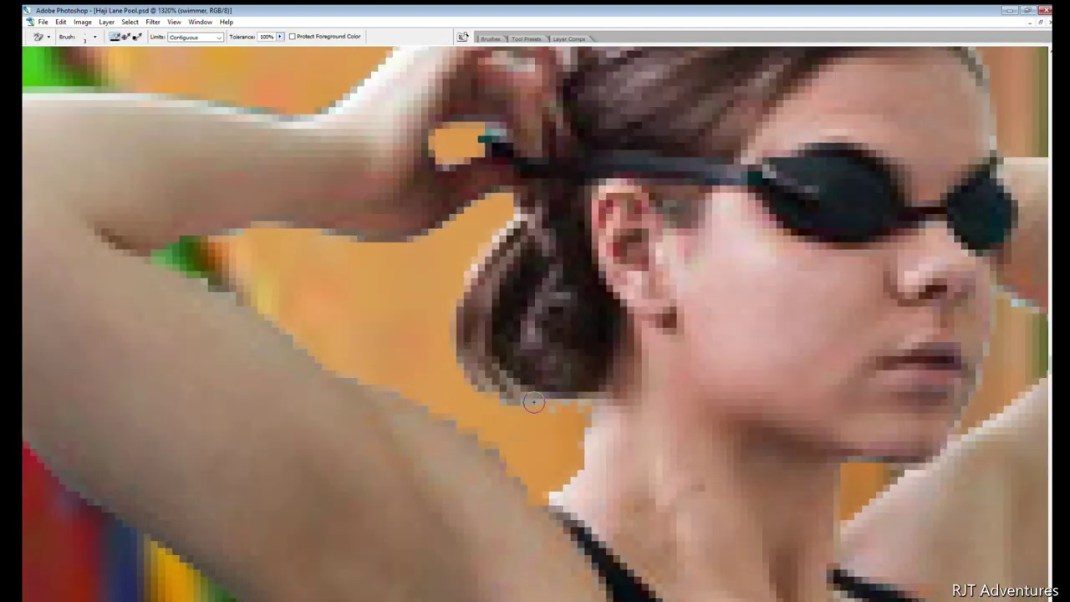
{"action": "left_click_drag", "start_coordinate": [572, 465], "coordinate": [496, 443]}
{"action": "scroll", "coordinate": [336, 416], "scroll_direction": "up", "scroll_amount": 3}
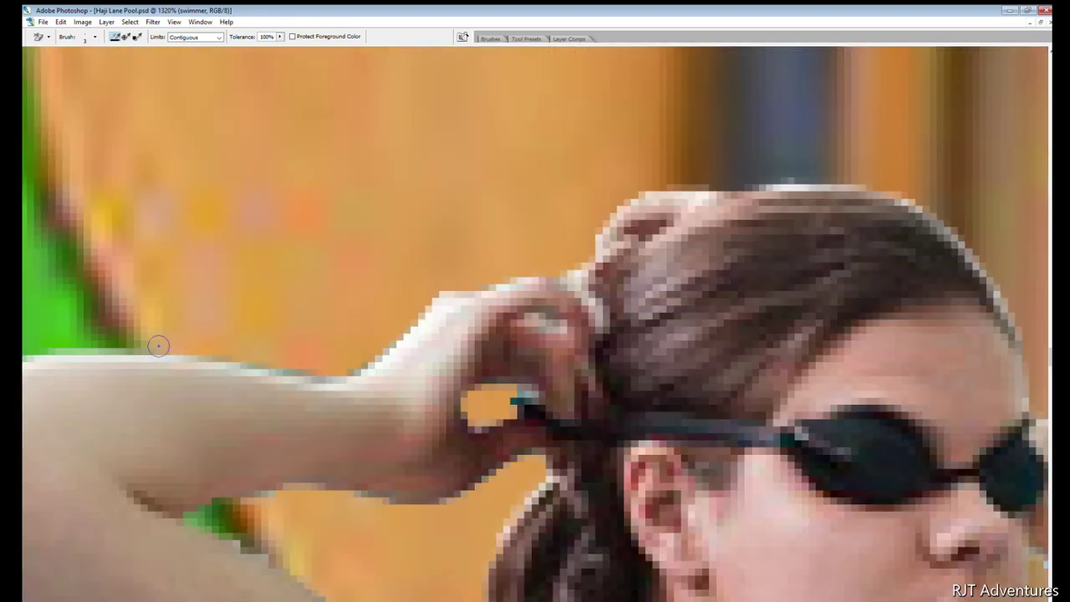
{"action": "scroll", "coordinate": [267, 356], "scroll_direction": "left", "scroll_amount": 2}
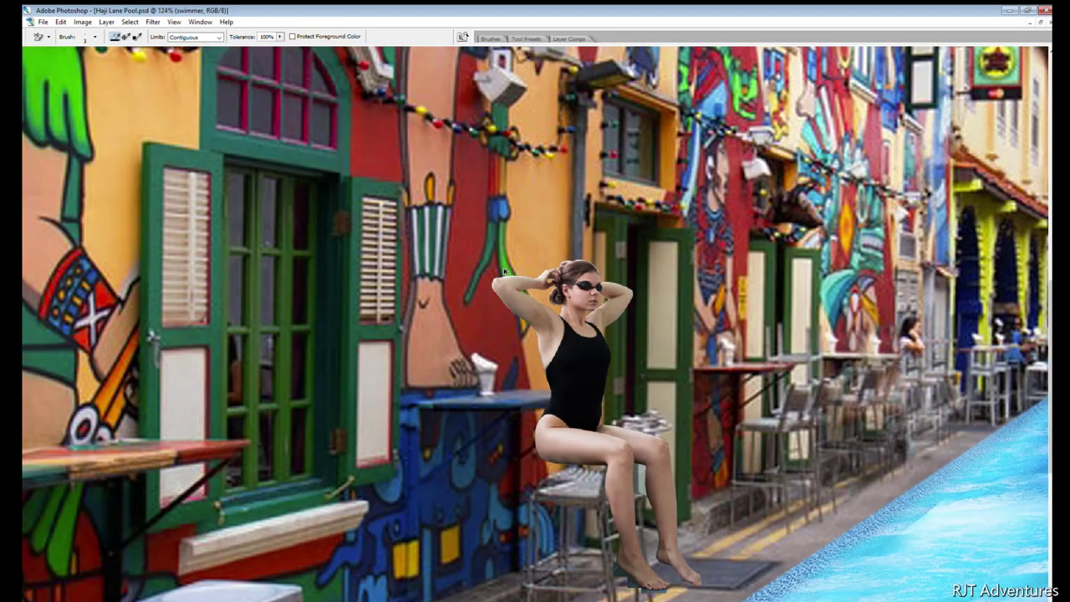
Drag the seated swimmer layer onto the pool and nudge her down into the water
{"action": "key", "text": "v"}
{"action": "mouse_move", "coordinate": [649, 359]}
{"action": "left_mouse_down"}
{"action": "mouse_move", "coordinate": [810, 385]}
{"action": "mouse_move", "coordinate": [807, 430]}
{"action": "left_mouse_up"}
{"action": "key", "text": "ctrl+t"}
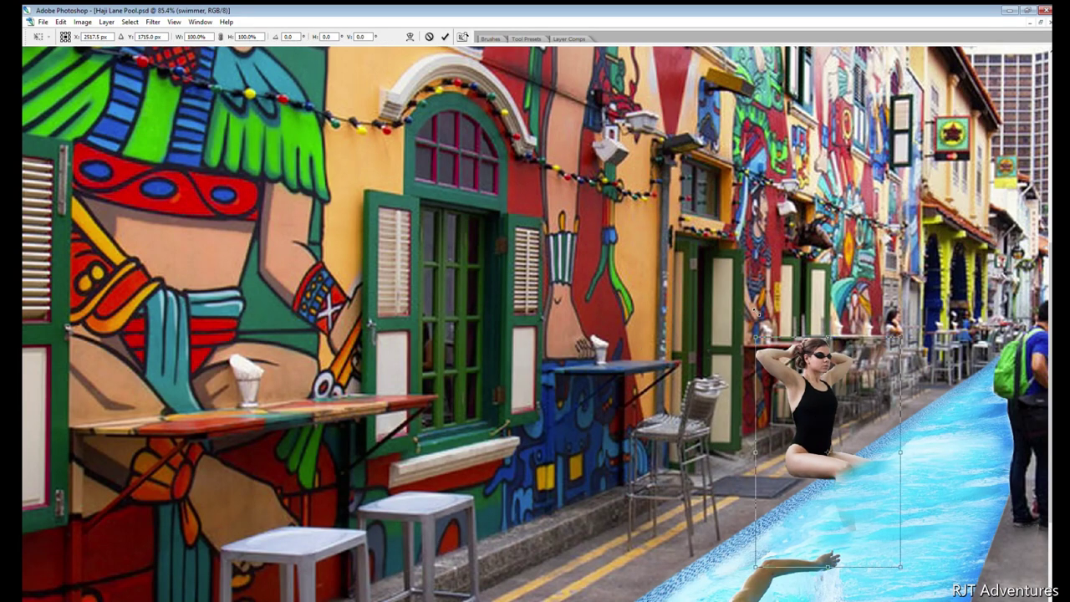
{"action": "key", "text": "Return"}
{"action": "scroll", "coordinate": [684, 462], "scroll_direction": "right", "scroll_amount": 3}
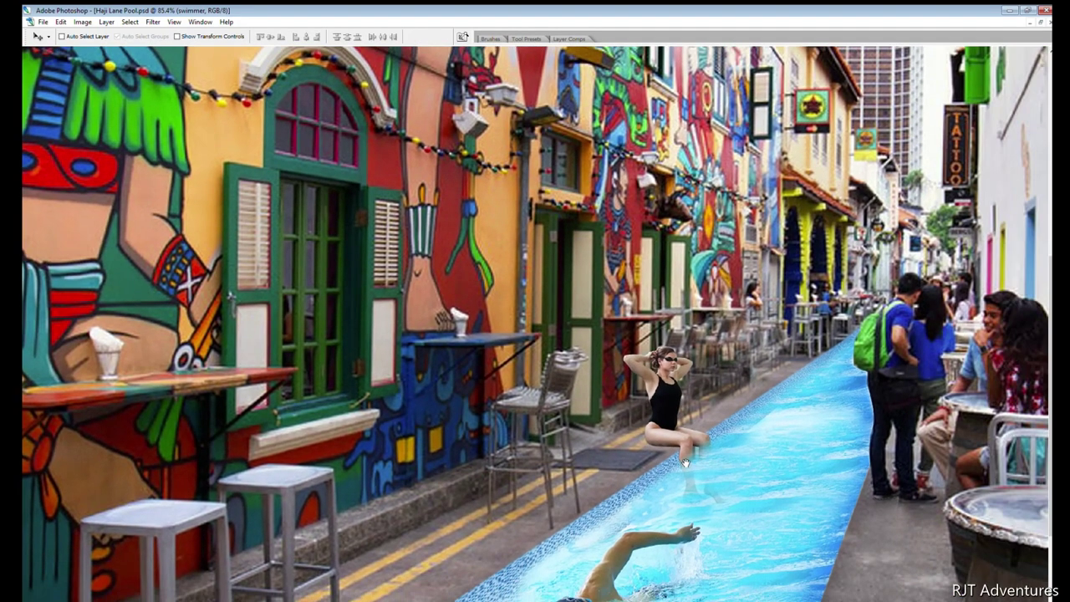
{"action": "scroll", "coordinate": [684, 462], "scroll_direction": "up", "scroll_amount": 2}
Shift the swimmer slightly onto the pool's left edge, then check the full image
{"action": "key", "text": "ctrl+t"}
{"action": "left_click_drag", "start_coordinate": [619, 372], "coordinate": [594, 358]}
{"action": "key", "text": "Return"}
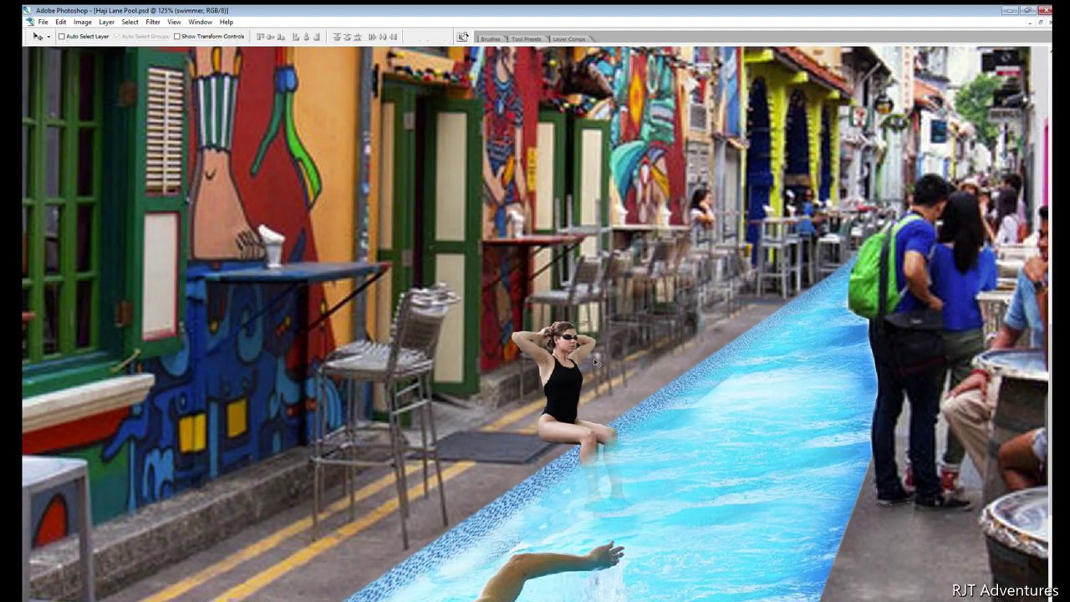
{"action": "key", "text": "ctrl+0"}
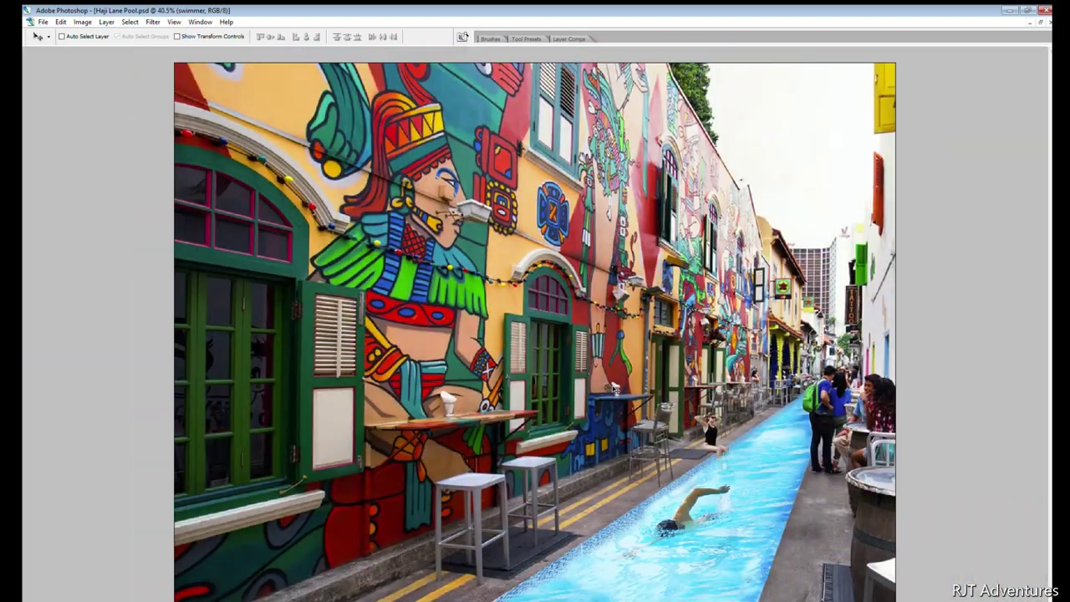
{"action": "scroll", "coordinate": [615, 389], "scroll_direction": "up", "scroll_amount": 2}
{"action": "scroll", "coordinate": [614, 389], "scroll_direction": "up", "scroll_amount": 2}
{"action": "key", "text": "alt+["}
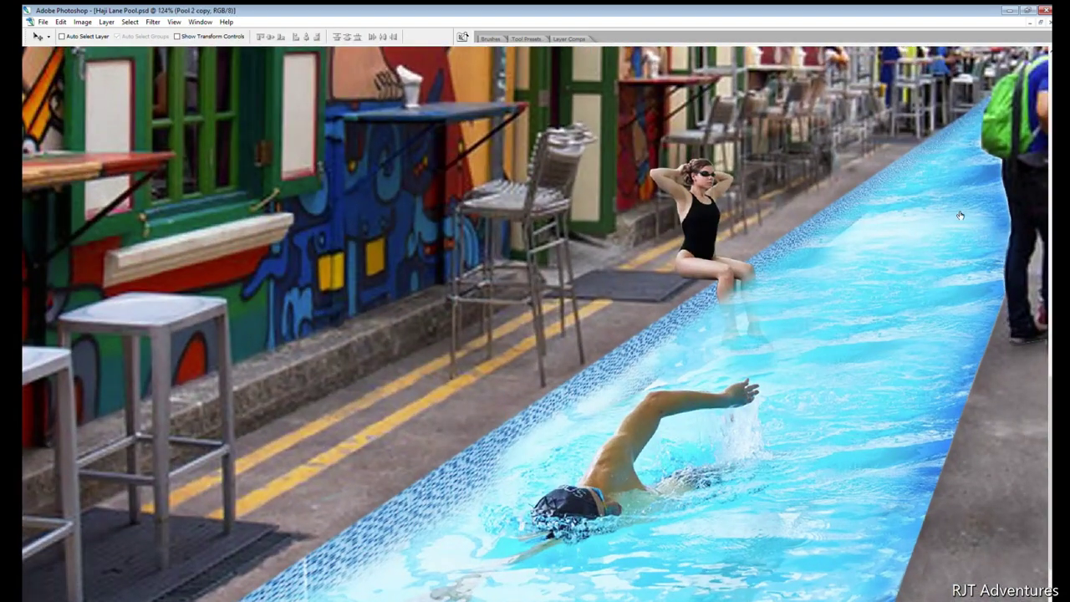
Outline the front-crawl swimmer with a Polygonal Lasso selection
{"action": "key", "text": "m"}
{"action": "key", "text": "l"}
{"action": "left_click", "coordinate": [651, 359]}
{"action": "left_click", "coordinate": [389, 595]}
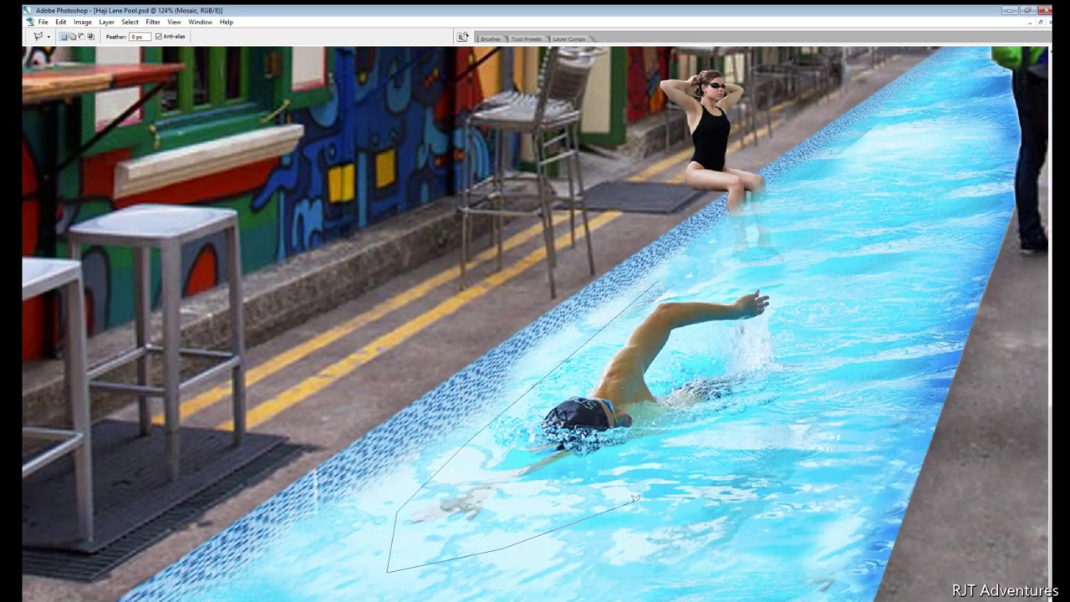
{"action": "left_click", "coordinate": [819, 422]}
{"action": "left_click", "coordinate": [844, 326]}
{"action": "left_click", "coordinate": [836, 264]}
{"action": "double_click", "coordinate": [777, 249]}
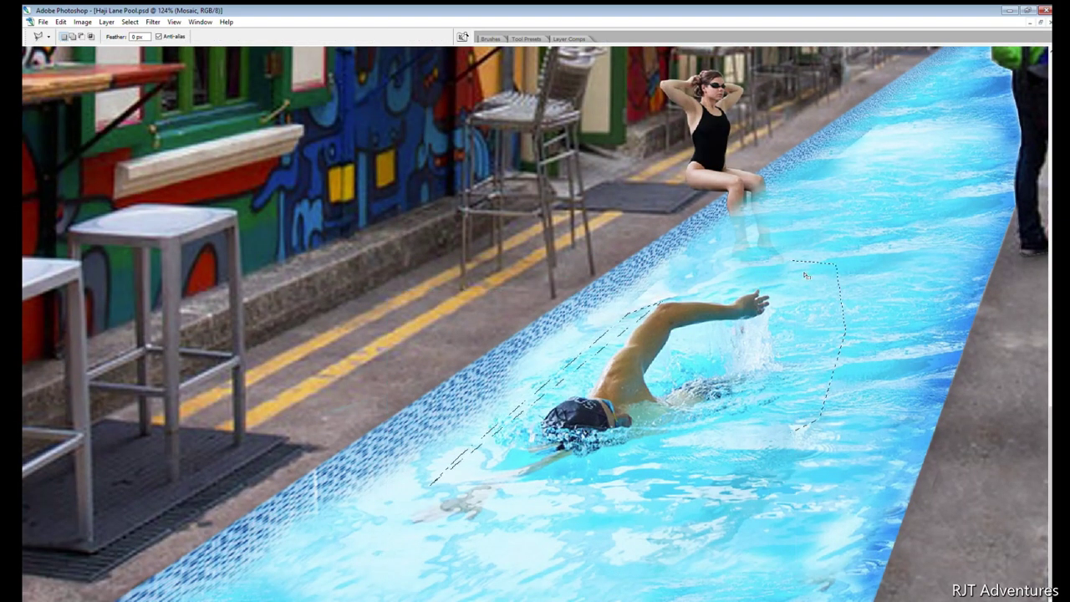
Scale the selected swimmer area down on the Pool 2 layer, then deselect
{"action": "key", "text": "alt+]"}
{"action": "key", "text": "alt+["}
{"action": "key", "text": "ctrl+t"}
{"action": "mouse_move", "coordinate": [842, 253]}
{"action": "left_mouse_down"}
{"action": "mouse_move", "coordinate": [809, 279]}
{"action": "mouse_move", "coordinate": [836, 281]}
{"action": "left_mouse_up"}
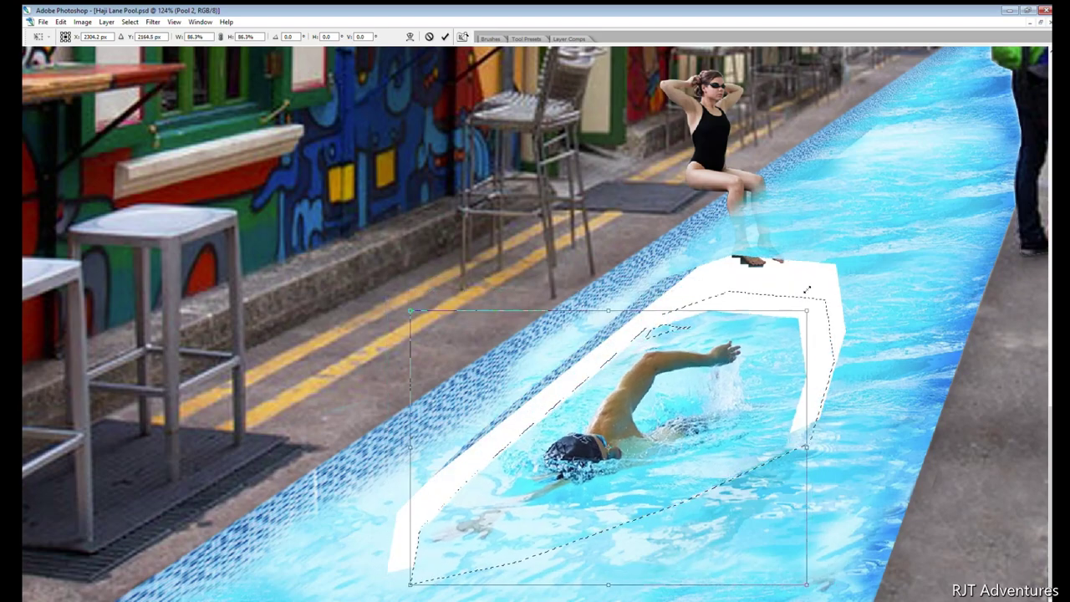
{"action": "scroll", "coordinate": [836, 281], "scroll_direction": "down", "scroll_amount": 3}
{"action": "key", "text": "Return"}
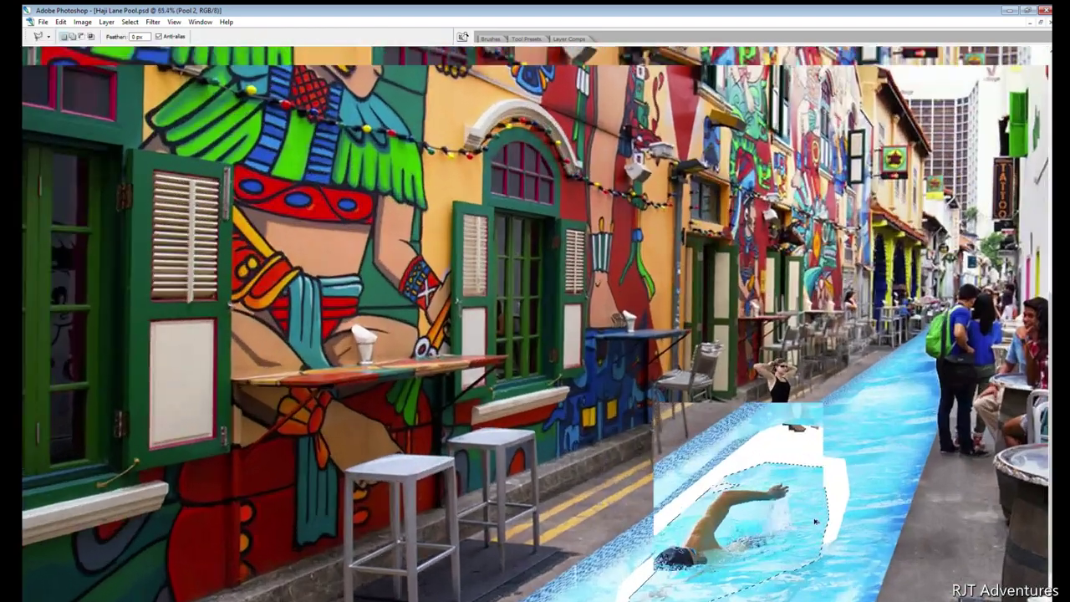
{"action": "scroll", "coordinate": [787, 386], "scroll_direction": "up", "scroll_amount": 2}
{"action": "key", "text": "ctrl+d"}
{"action": "scroll", "coordinate": [787, 386], "scroll_direction": "up", "scroll_amount": 2}
Clone pool water over the white stripe around the swimmer with an enlarged Clone Stamp brush
{"action": "key", "text": "s"}
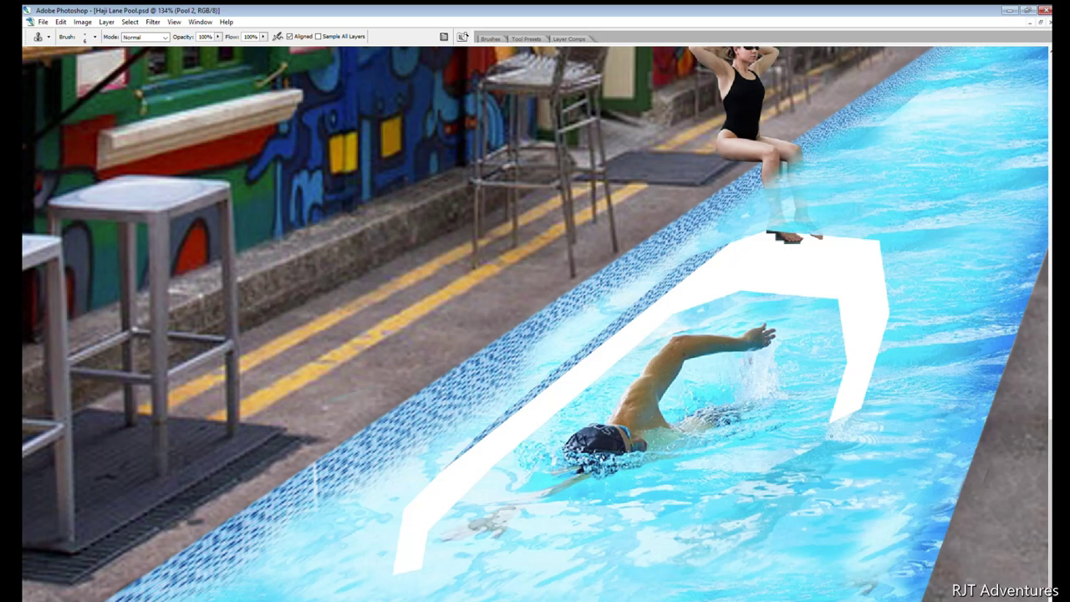
{"action": "key", "text": "bracketright"}
{"action": "key", "text": "bracketright"}
{"action": "left_click_drag", "start_coordinate": [393, 564], "coordinate": [680, 298]}
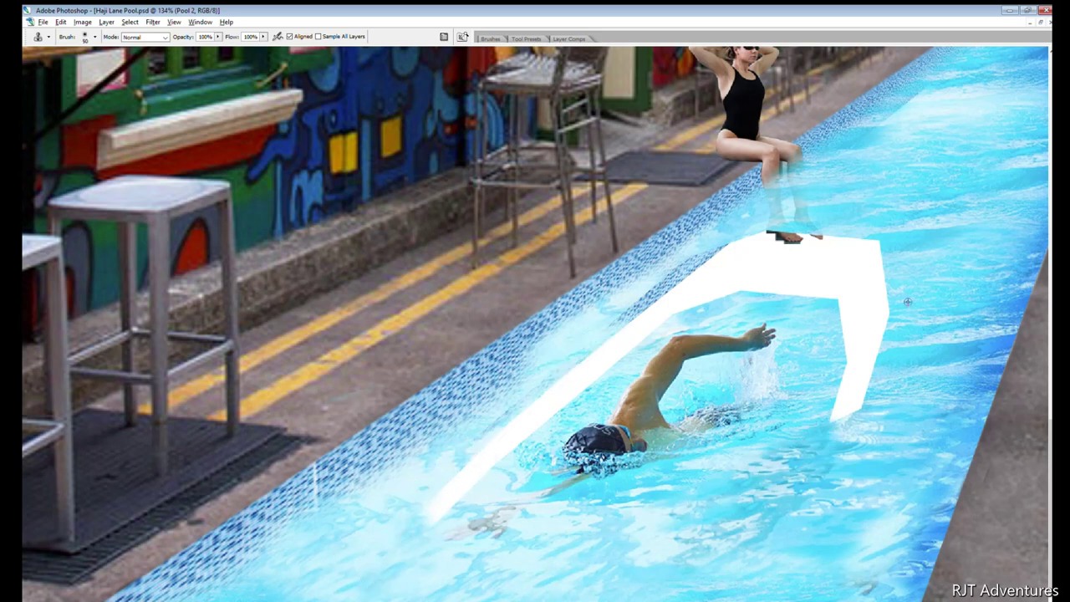
{"action": "scroll", "coordinate": [719, 284], "scroll_direction": "right", "scroll_amount": 3}
{"action": "mouse_move", "coordinate": [760, 275]}
{"action": "left_mouse_down"}
{"action": "mouse_move", "coordinate": [685, 416]}
{"action": "mouse_move", "coordinate": [698, 285]}
{"action": "mouse_move", "coordinate": [618, 251]}
{"action": "mouse_move", "coordinate": [689, 299]}
{"action": "mouse_move", "coordinate": [561, 269]}
{"action": "mouse_move", "coordinate": [305, 493]}
{"action": "mouse_move", "coordinate": [418, 381]}
{"action": "mouse_move", "coordinate": [493, 334]}
{"action": "mouse_move", "coordinate": [226, 489]}
{"action": "left_mouse_up"}
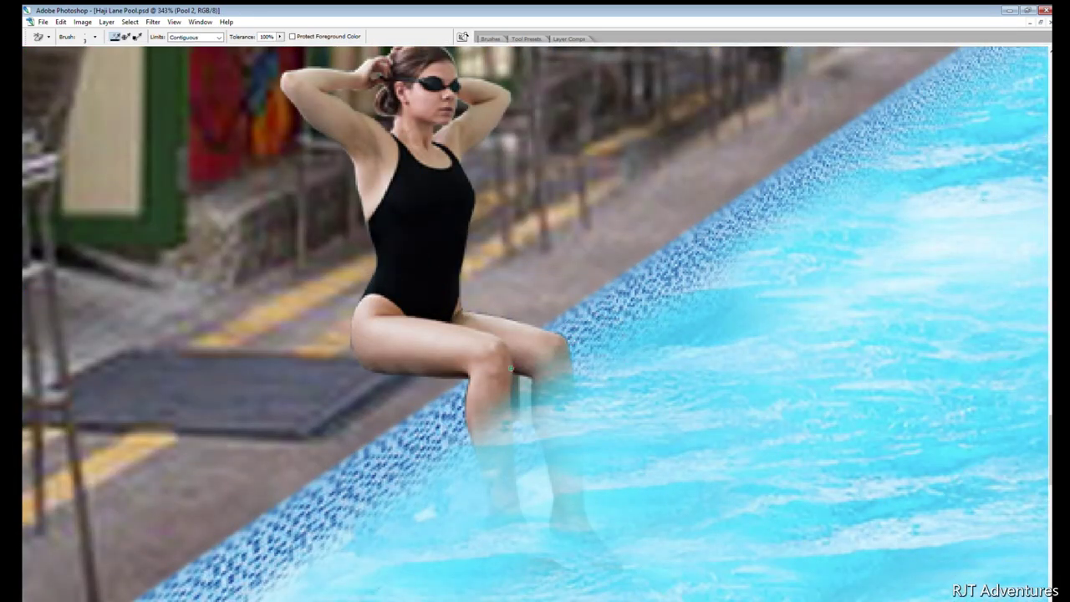
Lasso the gray background gap between the seated swimmer's legs and delete it
{"action": "key", "text": "e"}
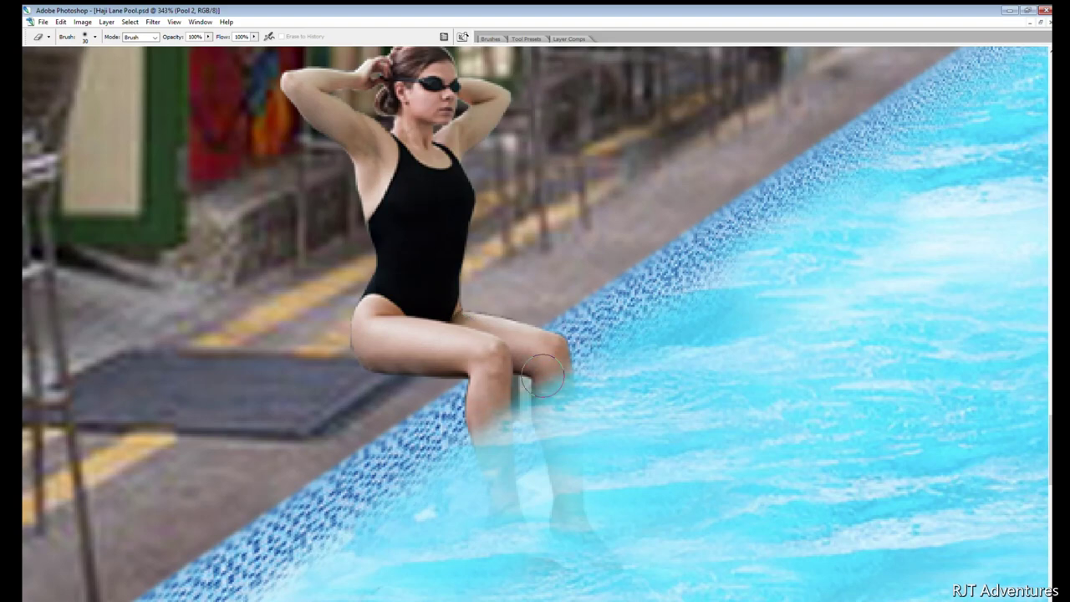
{"action": "scroll", "coordinate": [930, 238], "scroll_direction": "up", "scroll_amount": 2}
{"action": "key", "text": "w"}
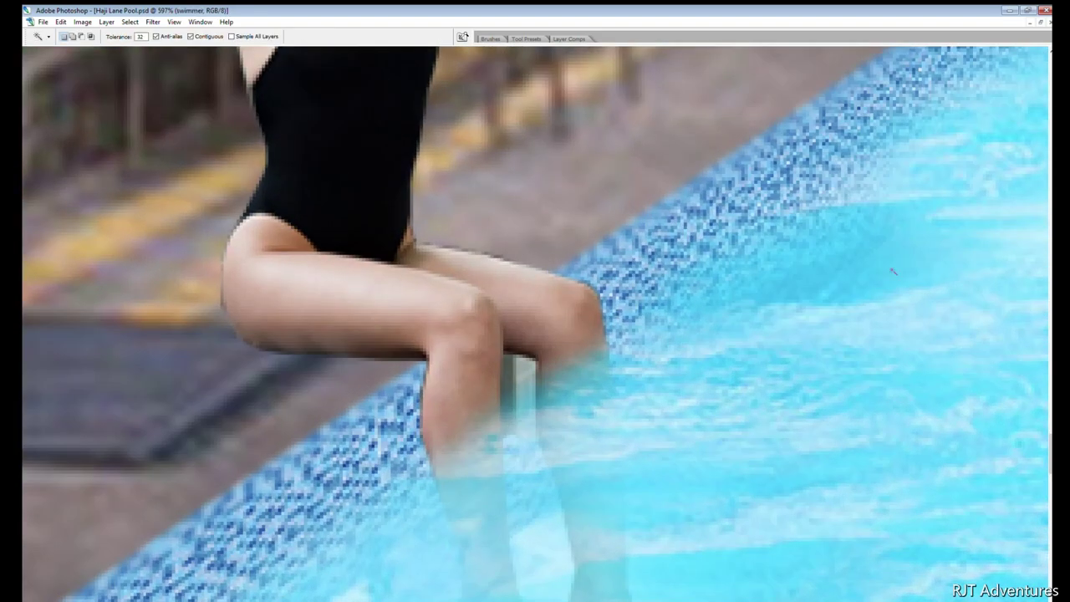
{"action": "key", "text": "ctrl+d"}
{"action": "key", "text": "l"}
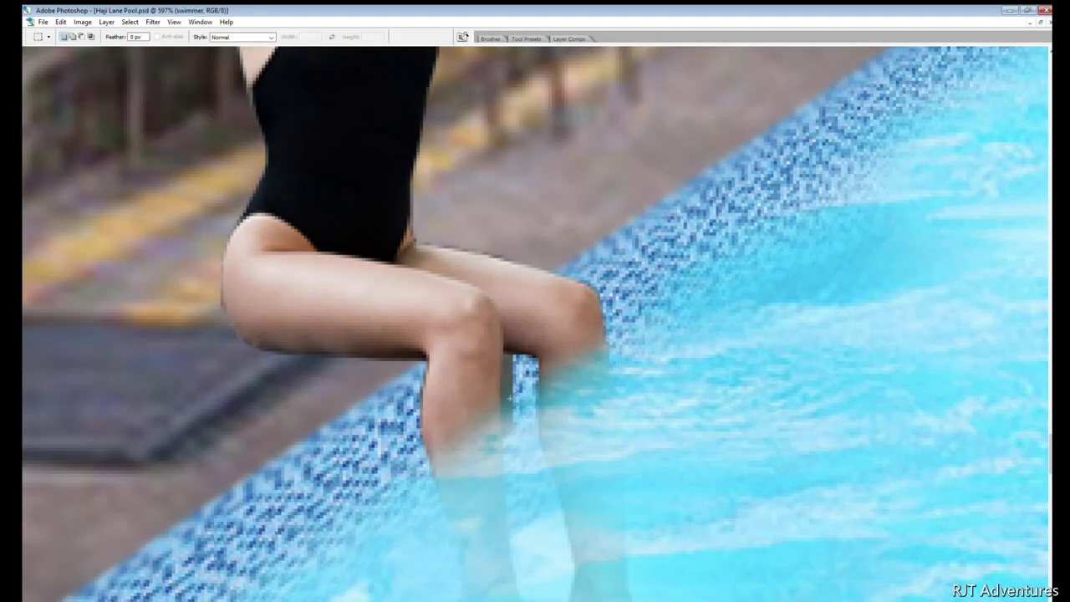
{"action": "scroll", "coordinate": [519, 351], "scroll_direction": "up", "scroll_amount": 4}
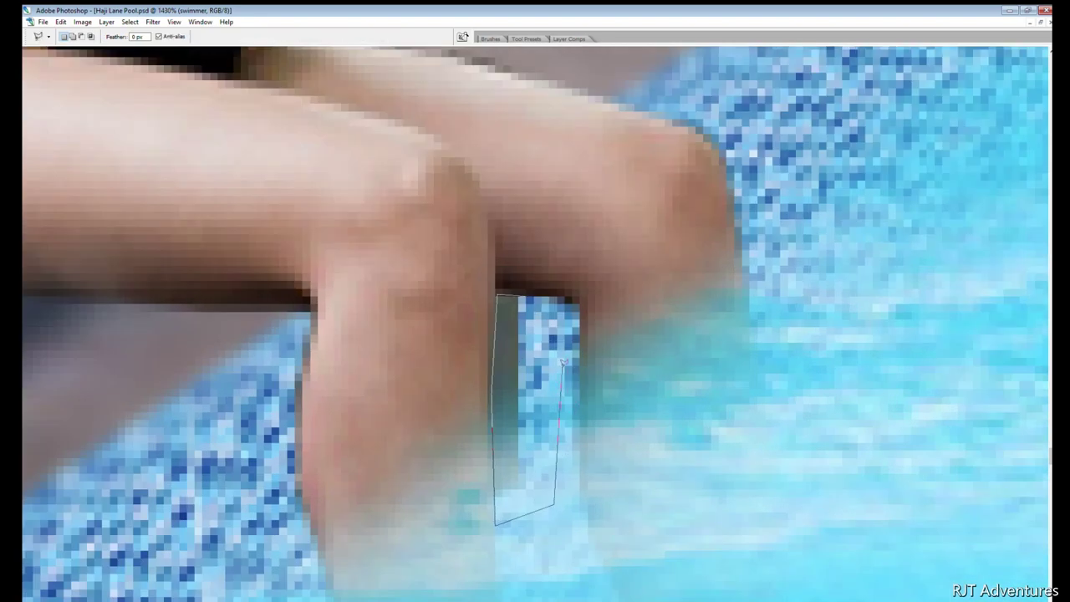
{"action": "left_click_drag", "start_coordinate": [494, 388], "coordinate": [498, 297]}
{"action": "key", "text": "ctrl+0"}
{"action": "scroll", "coordinate": [895, 458], "scroll_direction": "up", "scroll_amount": 2}
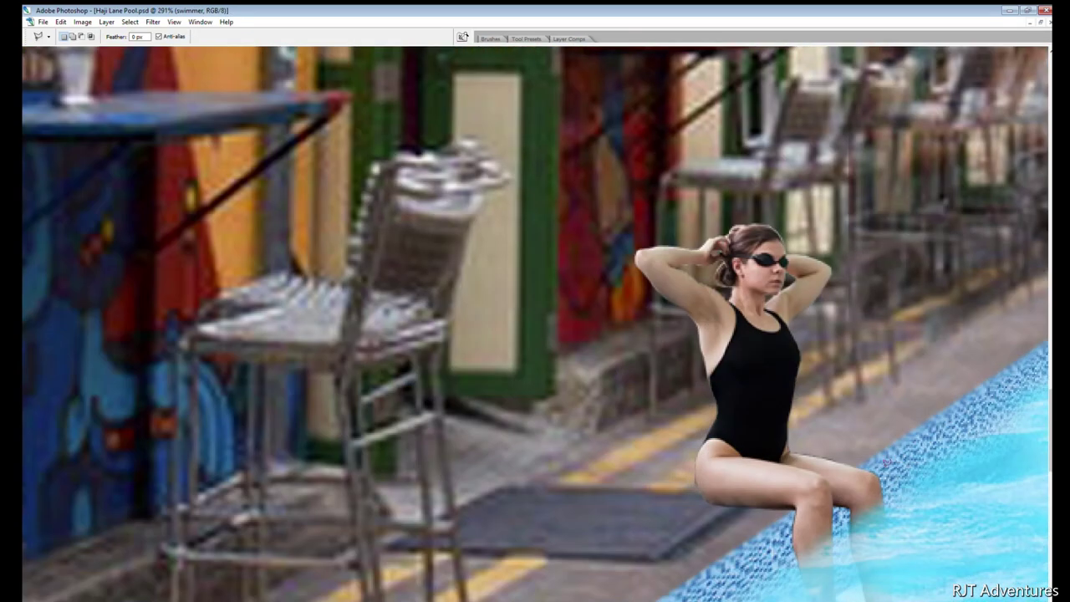
Sample colours near the legs and review the result at full-image view
{"action": "key", "text": "i"}
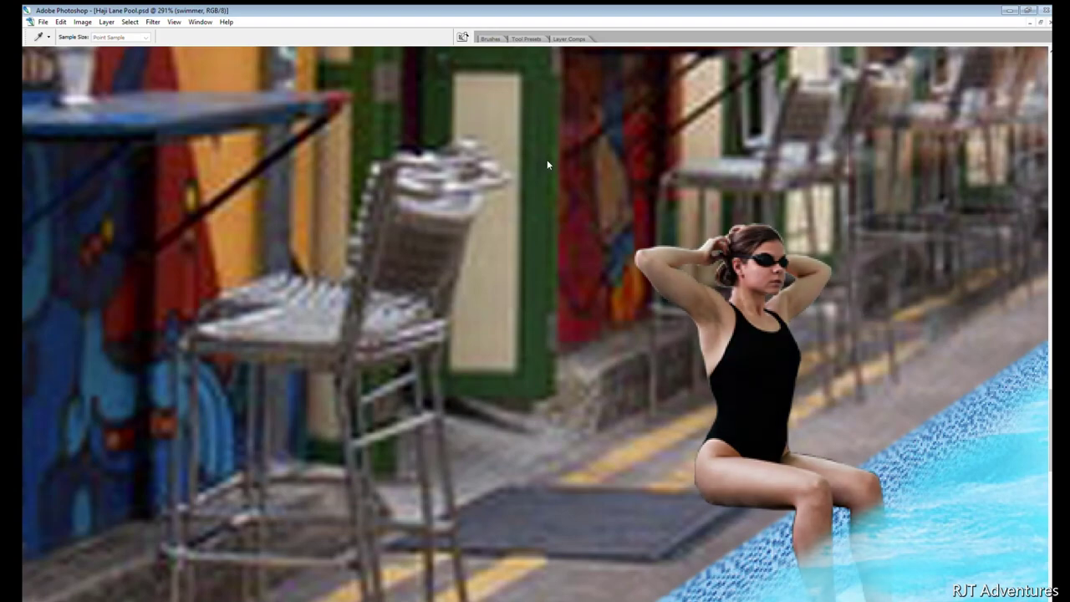
{"action": "key", "text": "l"}
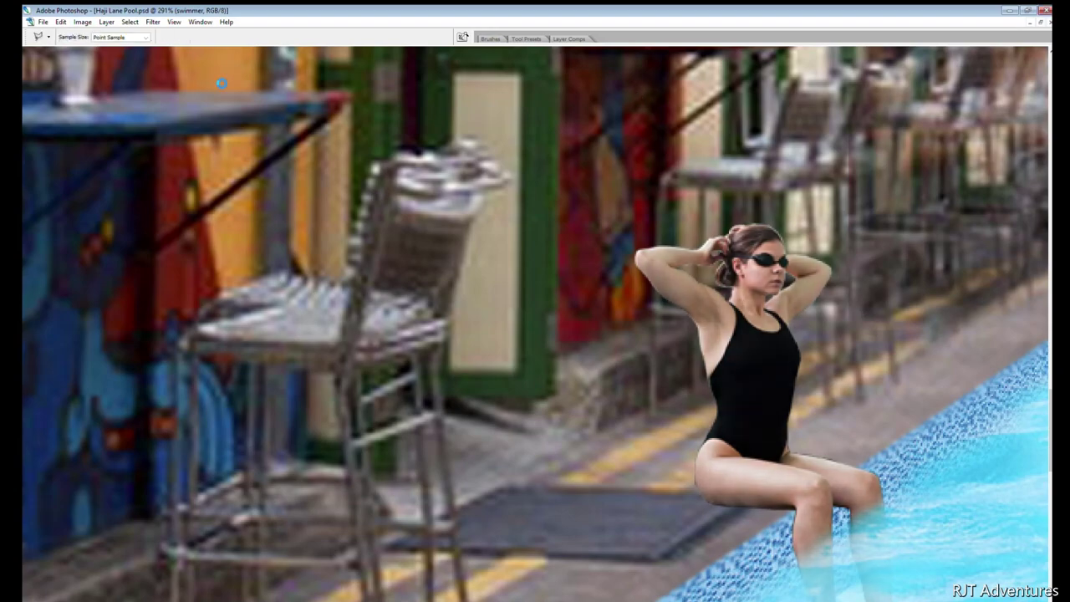
{"action": "key", "text": "ctrl+0"}
{"action": "scroll", "coordinate": [550, 229], "scroll_direction": "up", "scroll_amount": 1}
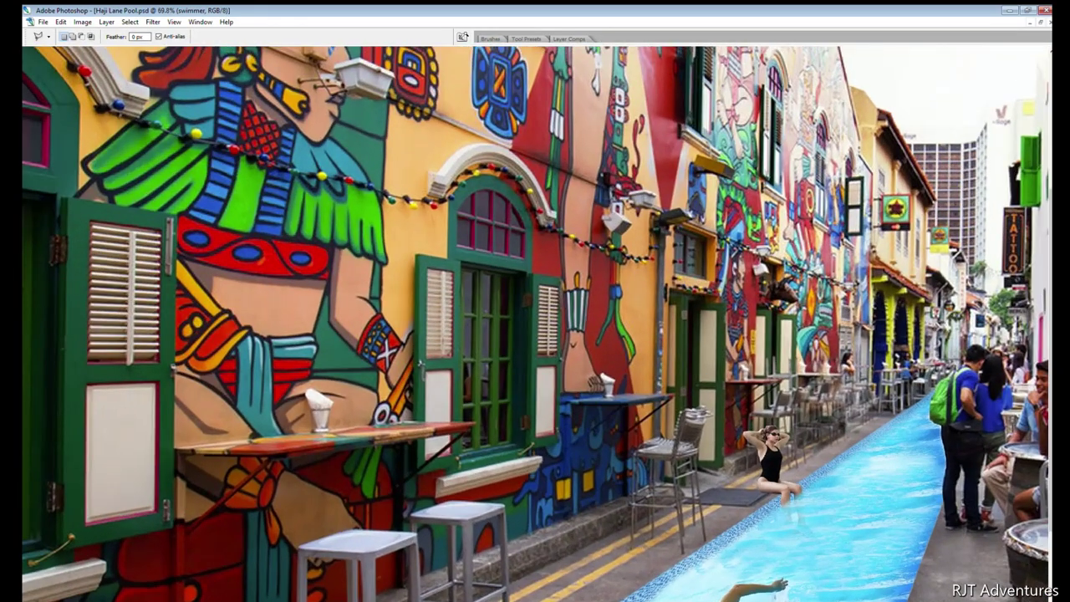
{"action": "key", "text": "i"}
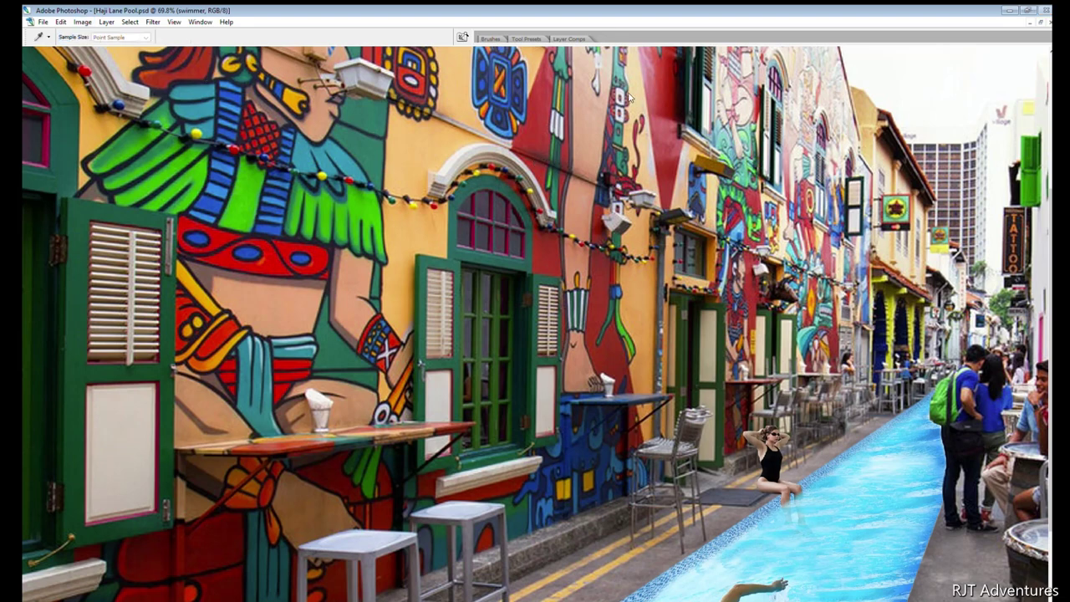
{"action": "key", "text": "l"}
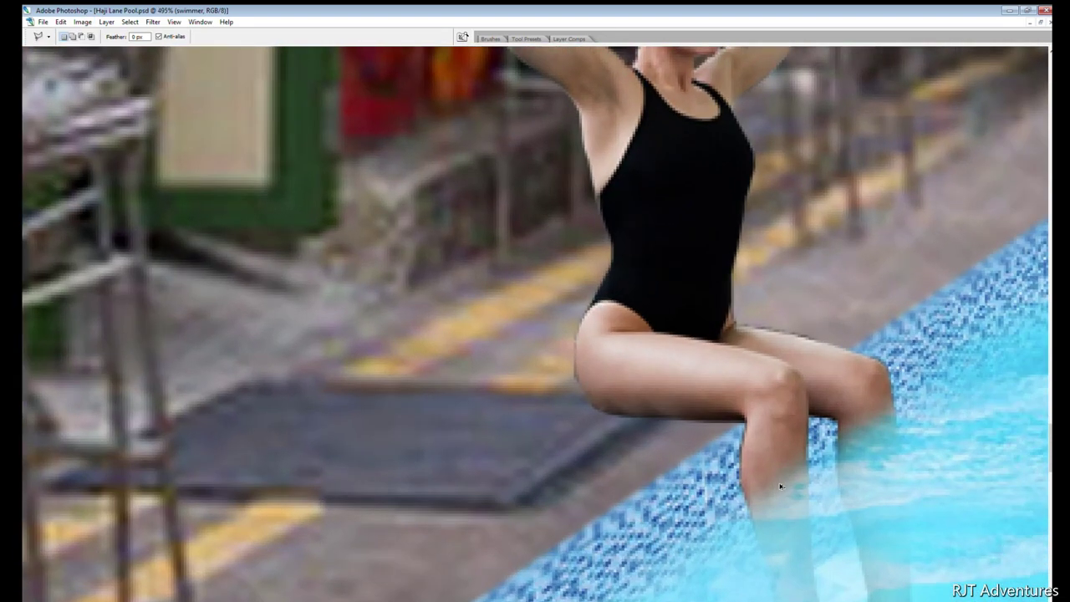
Clone pool water over the swimmer's lower legs and burn around them to blend them in
{"action": "key", "text": "s"}
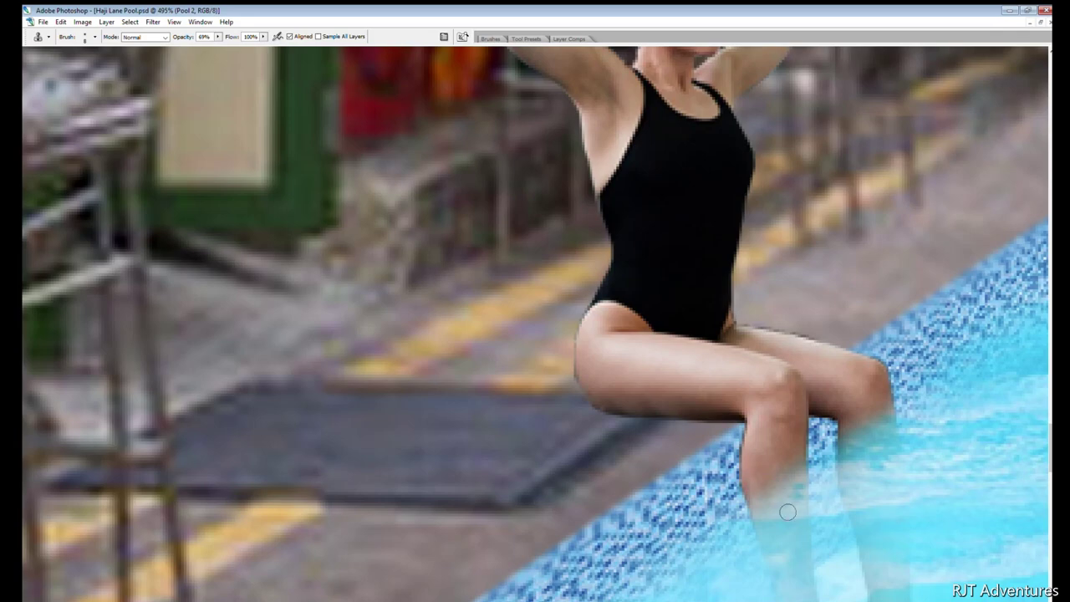
{"action": "left_click_drag", "start_coordinate": [716, 478], "coordinate": [737, 491]}
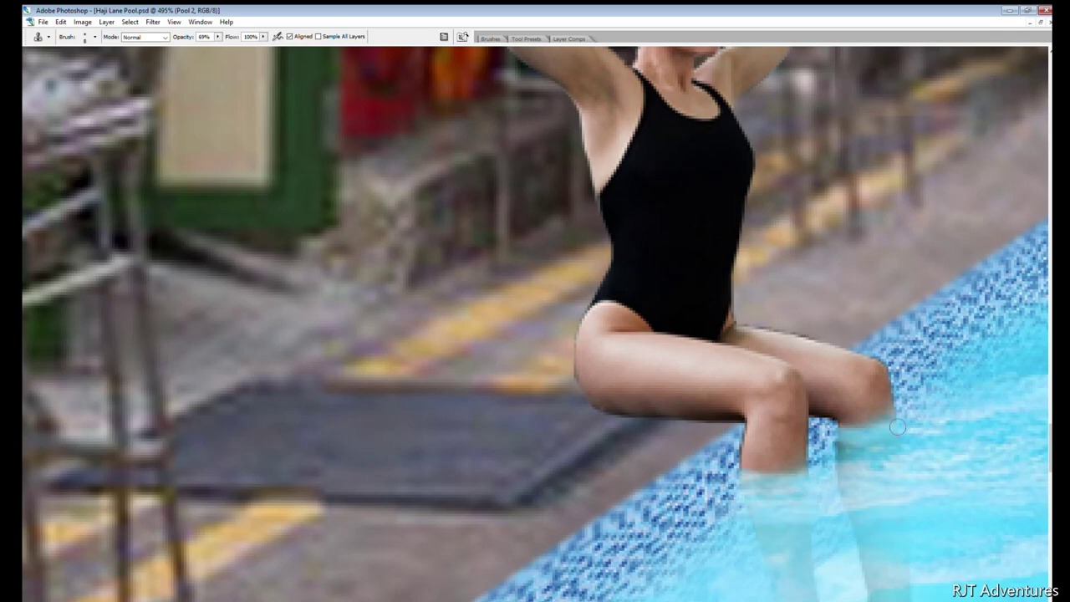
{"action": "scroll", "coordinate": [739, 490], "scroll_direction": "down", "scroll_amount": 3}
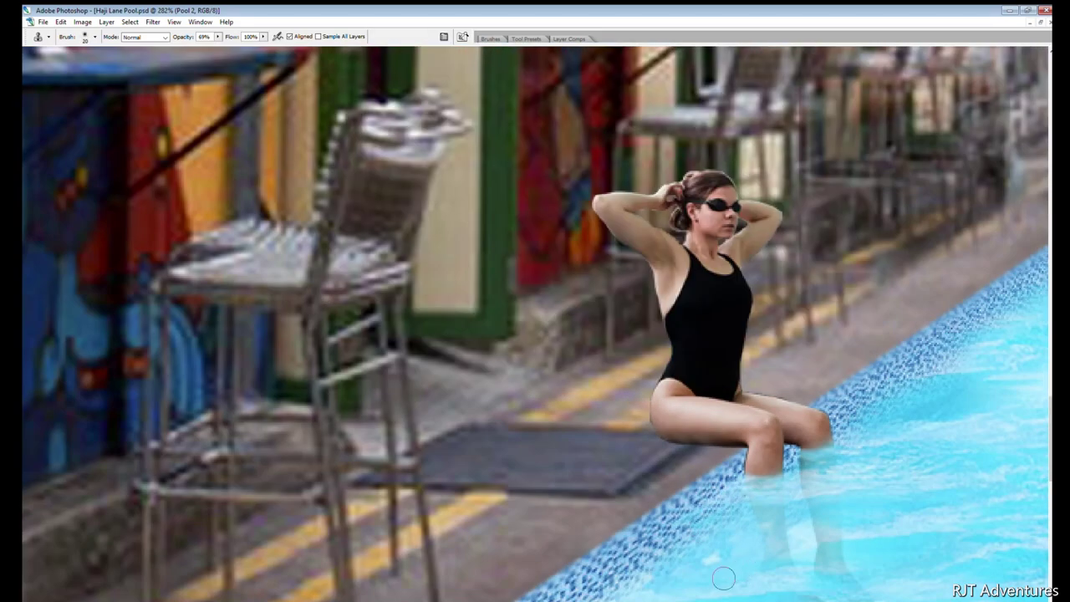
{"action": "scroll", "coordinate": [836, 502], "scroll_direction": "down", "scroll_amount": 3}
{"action": "scroll", "coordinate": [838, 473], "scroll_direction": "up", "scroll_amount": 5}
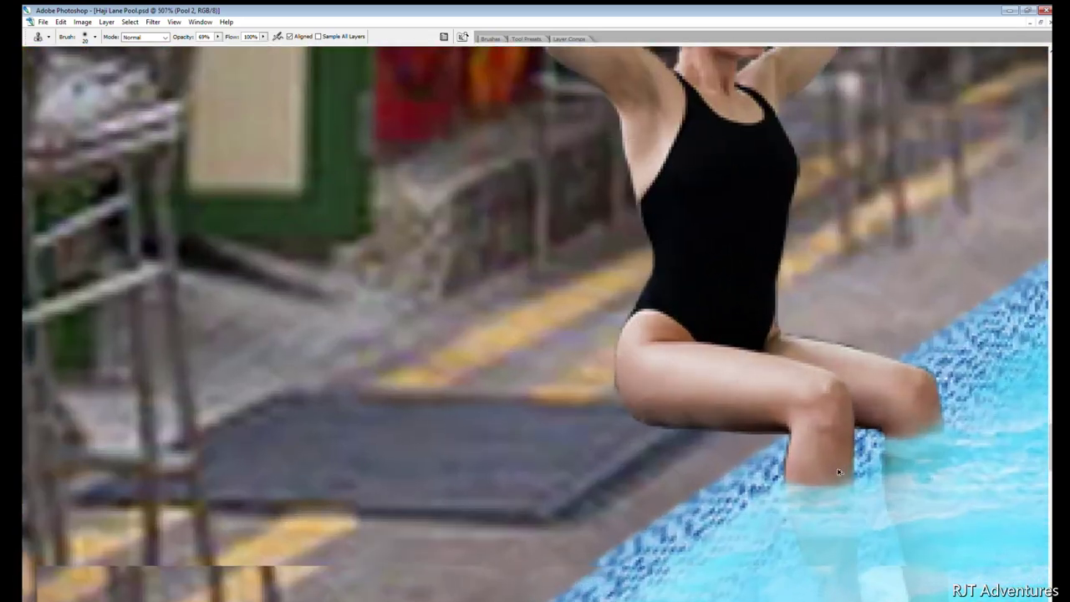
{"action": "key", "text": "o"}
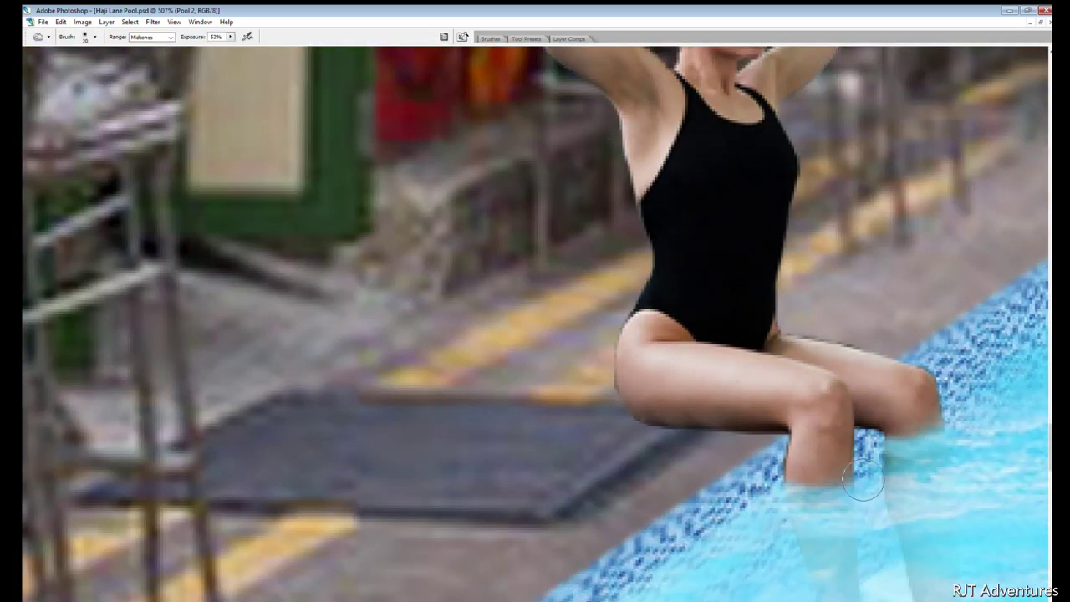
{"action": "scroll", "coordinate": [862, 478], "scroll_direction": "down", "scroll_amount": 2}
{"action": "scroll", "coordinate": [743, 432], "scroll_direction": "down", "scroll_amount": 1}
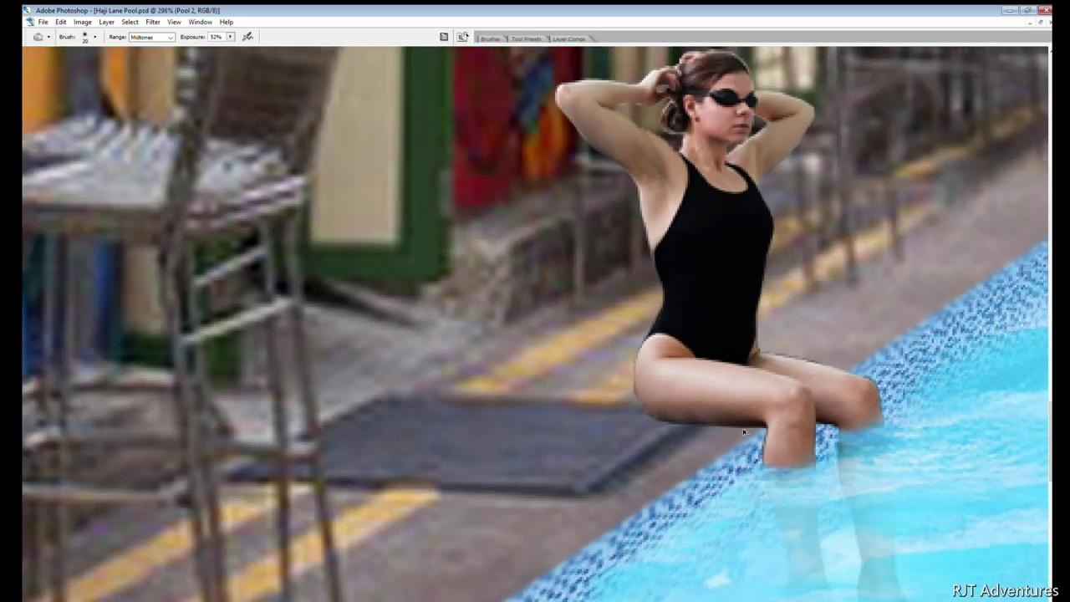
{"action": "scroll", "coordinate": [743, 431], "scroll_direction": "down", "scroll_amount": 3}
{"action": "scroll", "coordinate": [529, 261], "scroll_direction": "up", "scroll_amount": 2}
{"action": "scroll", "coordinate": [528, 261], "scroll_direction": "up", "scroll_amount": 2}
{"action": "key", "text": "v"}
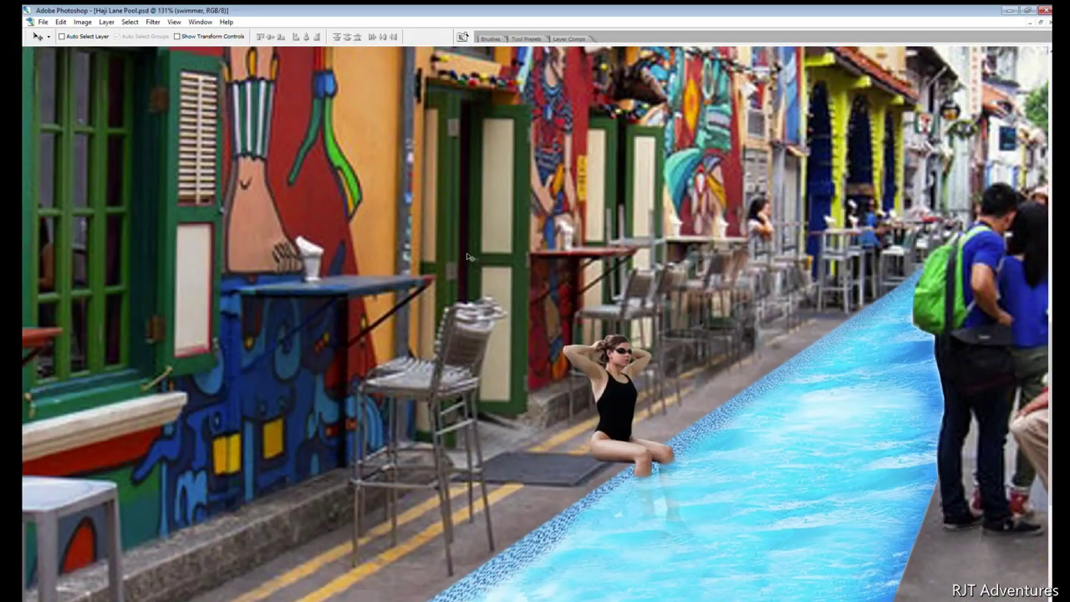
Burn the pool edge beside the woman's leg on the Mosaic layer
{"action": "key", "text": "alt+bracketleft"}
{"action": "key", "text": "o"}
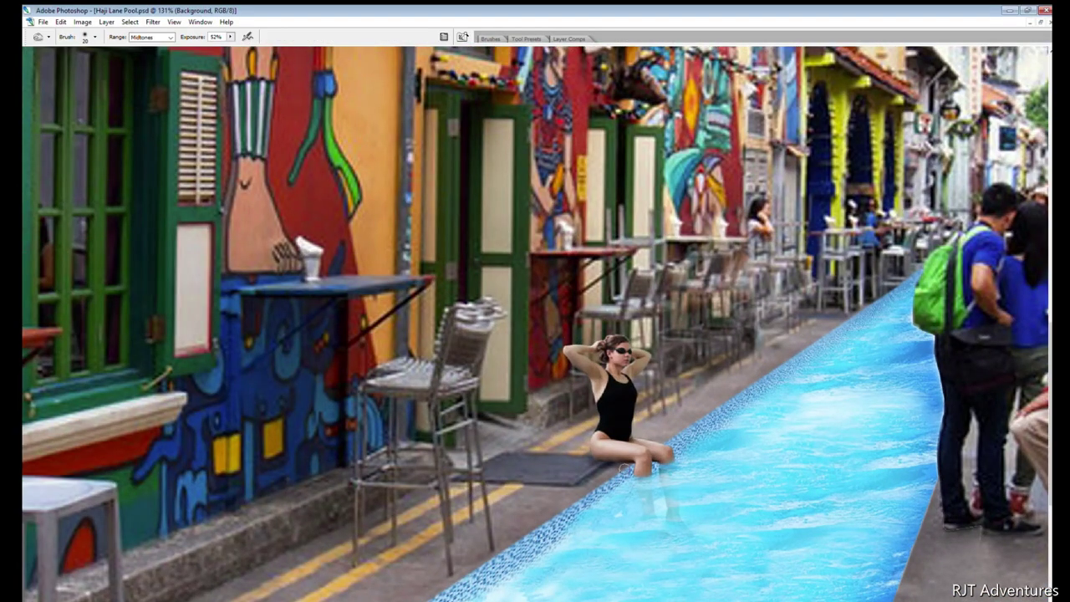
{"action": "key", "text": "ctrl+0"}
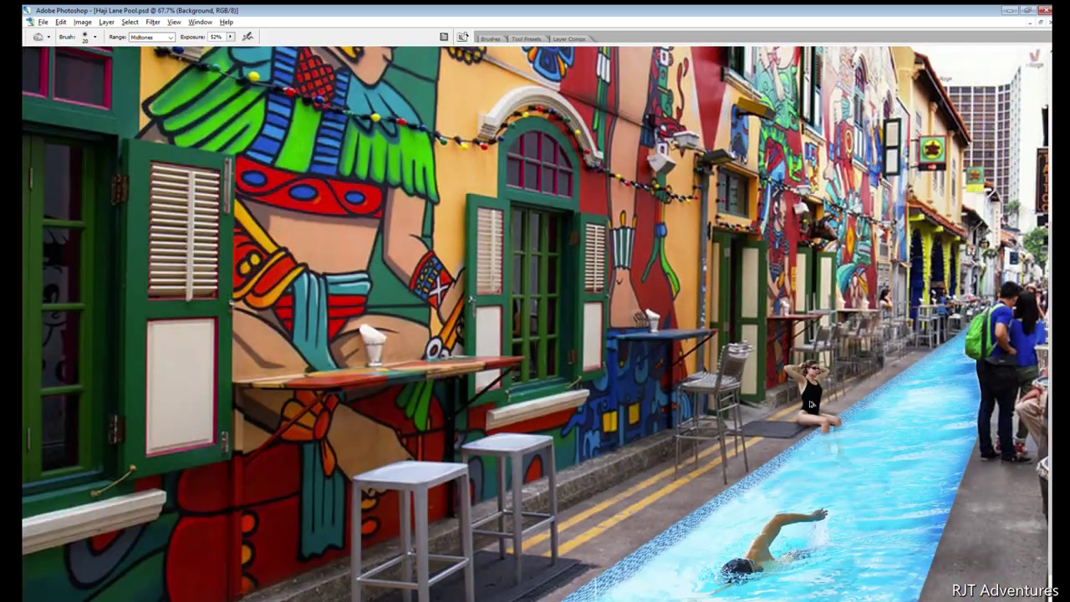
{"action": "scroll", "coordinate": [810, 405], "scroll_direction": "up", "scroll_amount": 3}
{"action": "left_click", "coordinate": [699, 413], "text": "ctrl"}
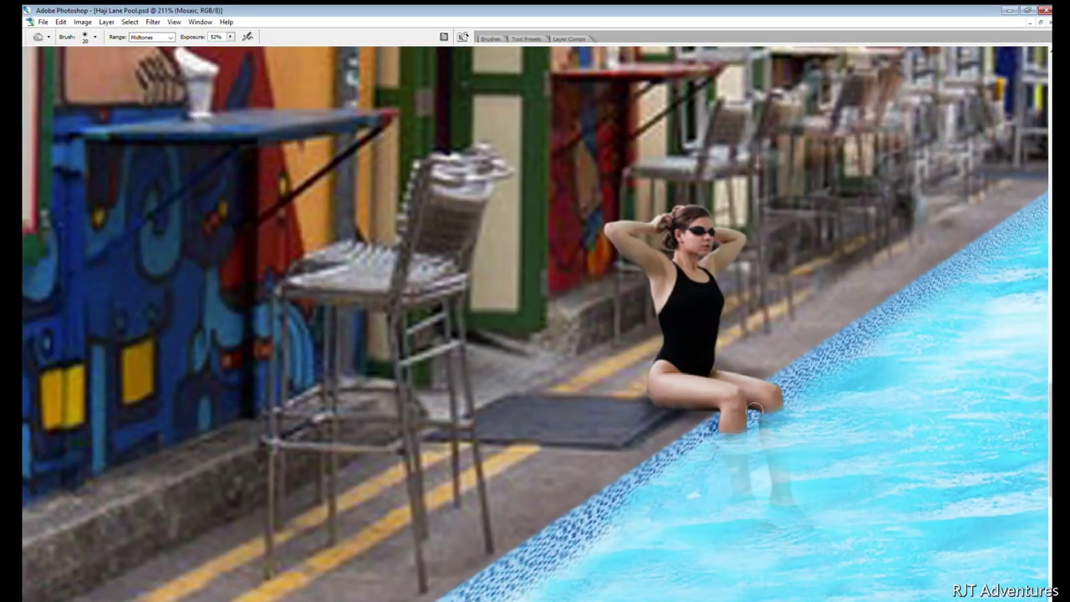
{"action": "left_click_drag", "start_coordinate": [755, 410], "coordinate": [716, 427]}
{"action": "scroll", "coordinate": [718, 446], "scroll_direction": "down", "scroll_amount": 5}
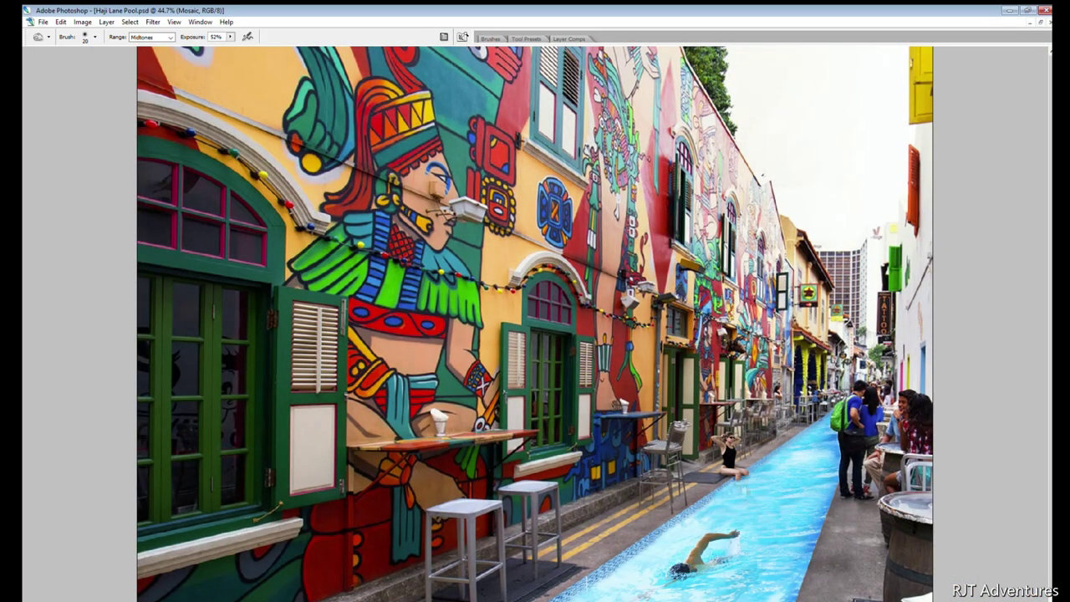
{"action": "scroll", "coordinate": [864, 188], "scroll_direction": "up", "scroll_amount": 2}
{"action": "scroll", "coordinate": [836, 200], "scroll_direction": "up", "scroll_amount": 2}
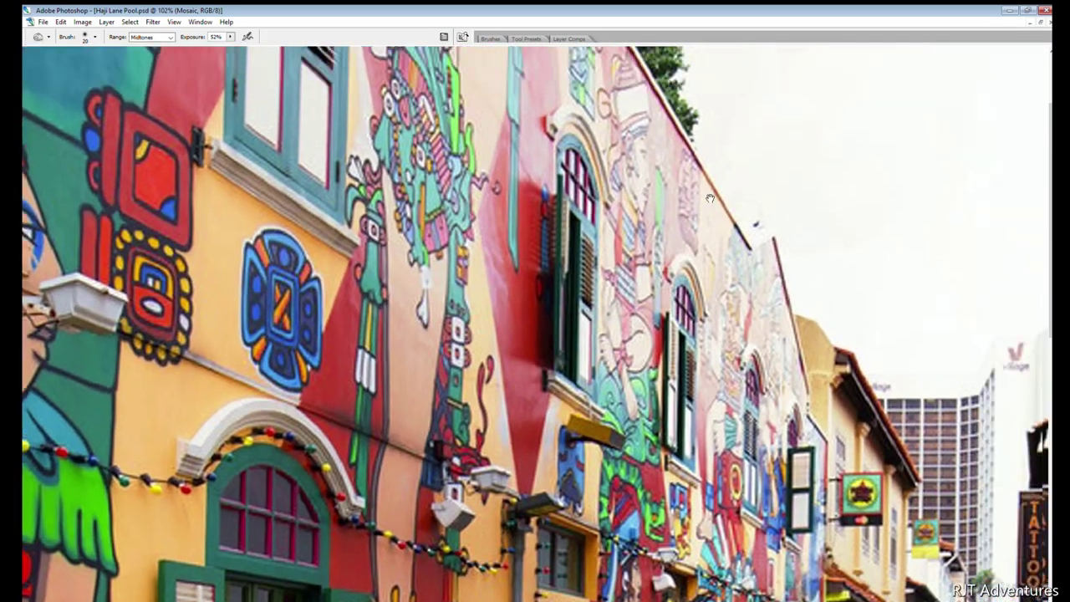
{"action": "scroll", "coordinate": [770, 225], "scroll_direction": "up", "scroll_amount": 1}
Trace the sky along the roof edge with a Magnetic Lasso and delete it
{"action": "key", "text": "w"}
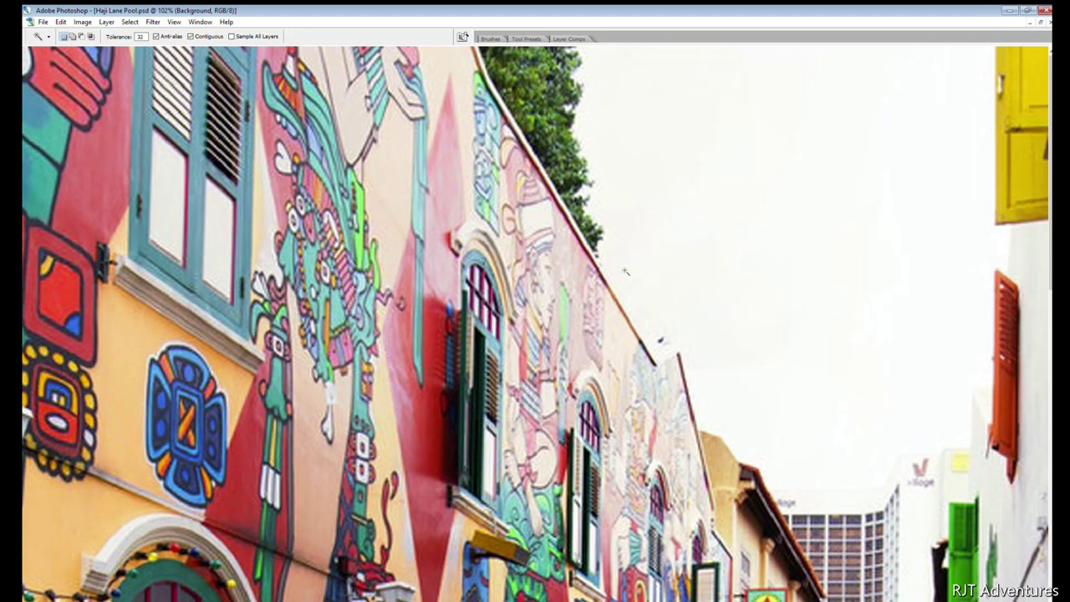
{"action": "key", "text": "l"}
{"action": "left_click", "coordinate": [596, 256]}
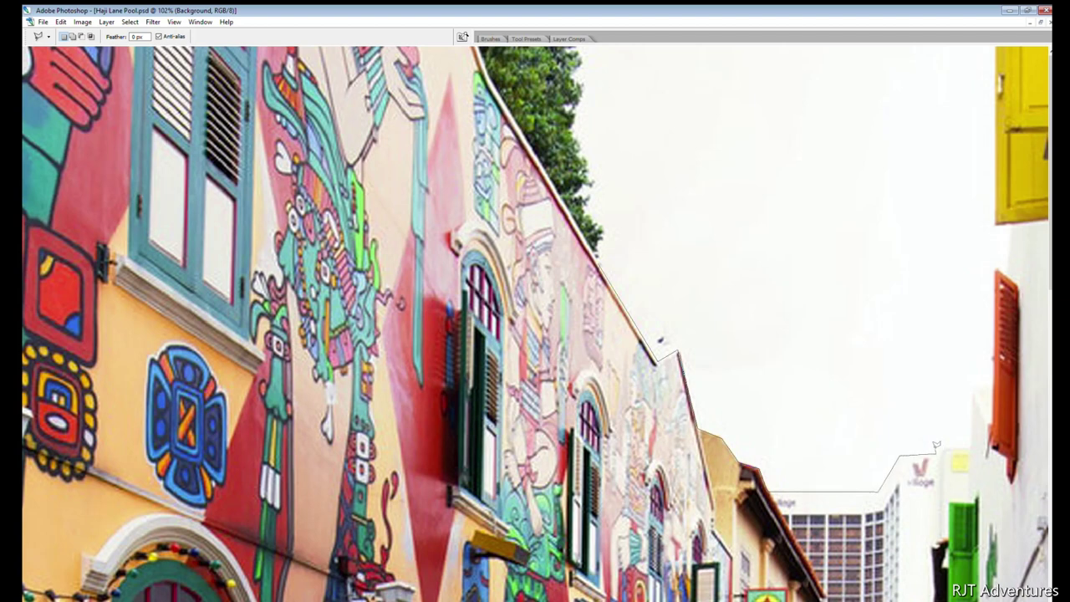
{"action": "double_click", "coordinate": [726, 131]}
{"action": "key", "text": "Delete"}
Delete the sky sliver beside the orange shutters and the remaining white sky
{"action": "key", "text": "m"}
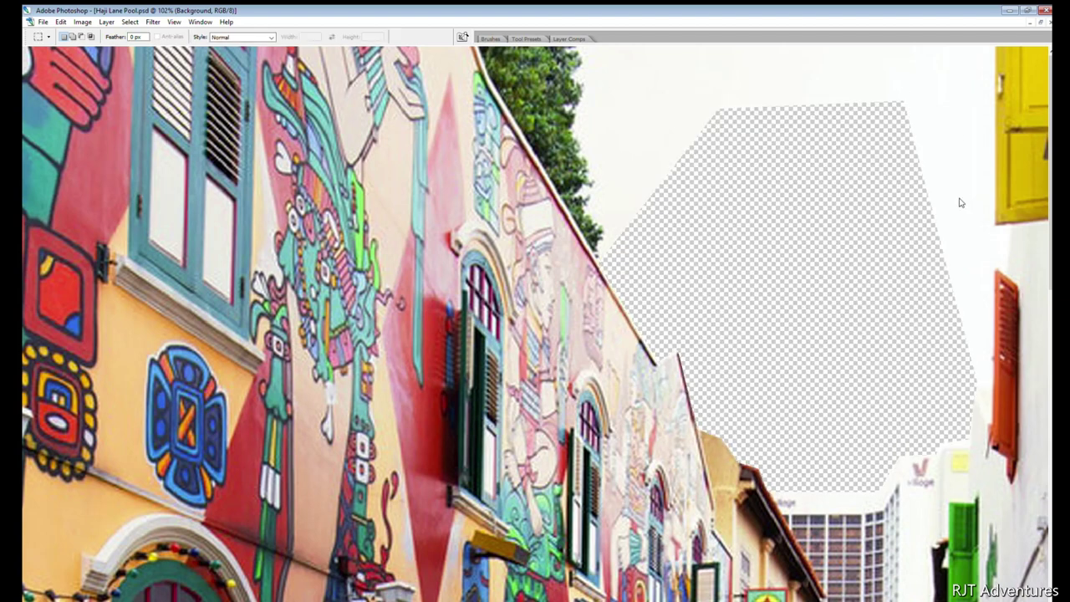
{"action": "key", "text": "l"}
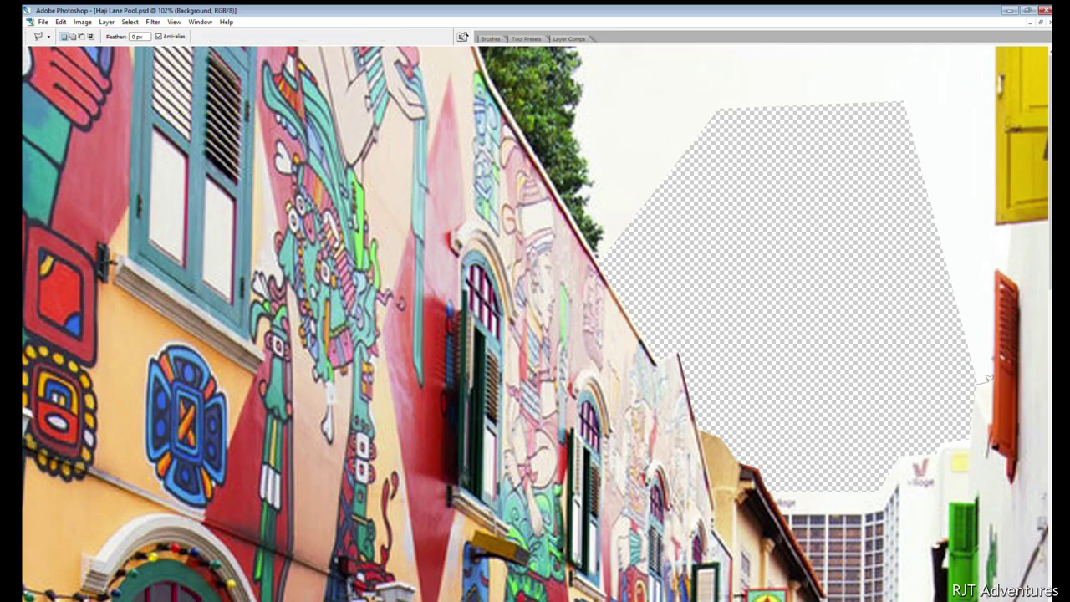
{"action": "left_click", "coordinate": [987, 379]}
{"action": "left_click", "coordinate": [996, 223]}
{"action": "key", "text": "Delete"}
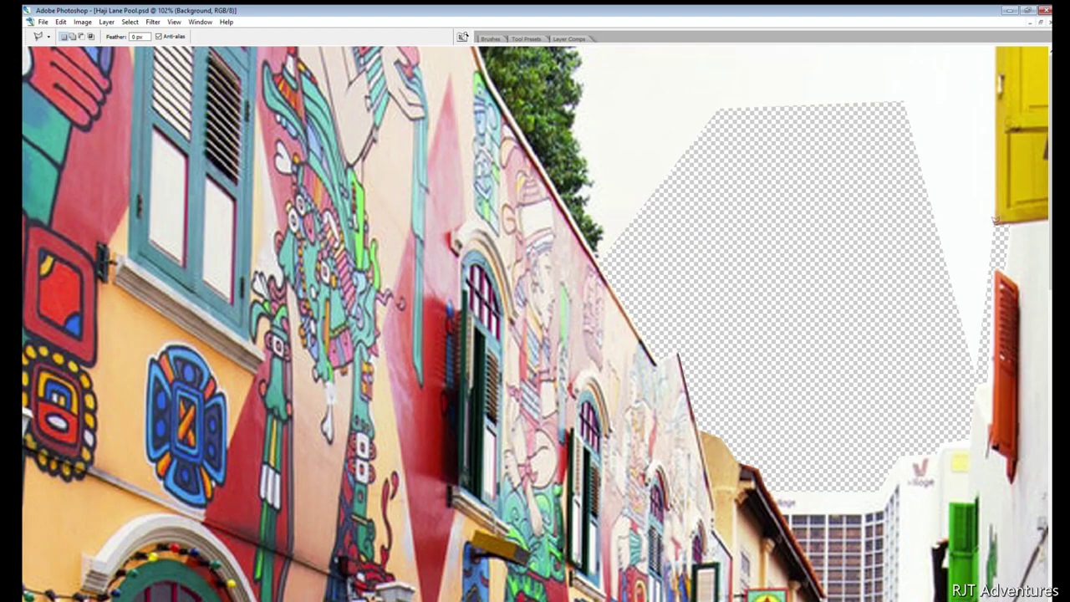
{"action": "left_click_drag", "start_coordinate": [996, 146], "coordinate": [969, 331]}
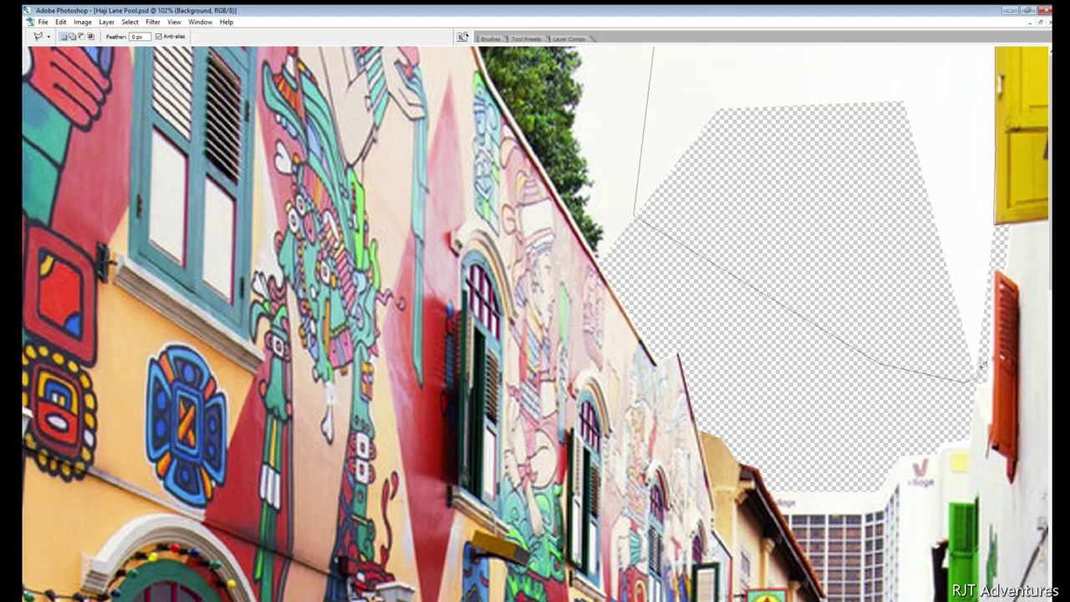
{"action": "key", "text": "Delete"}
Magic Wand the white sky around the tree and delete it
{"action": "key", "text": "ctrl+0"}
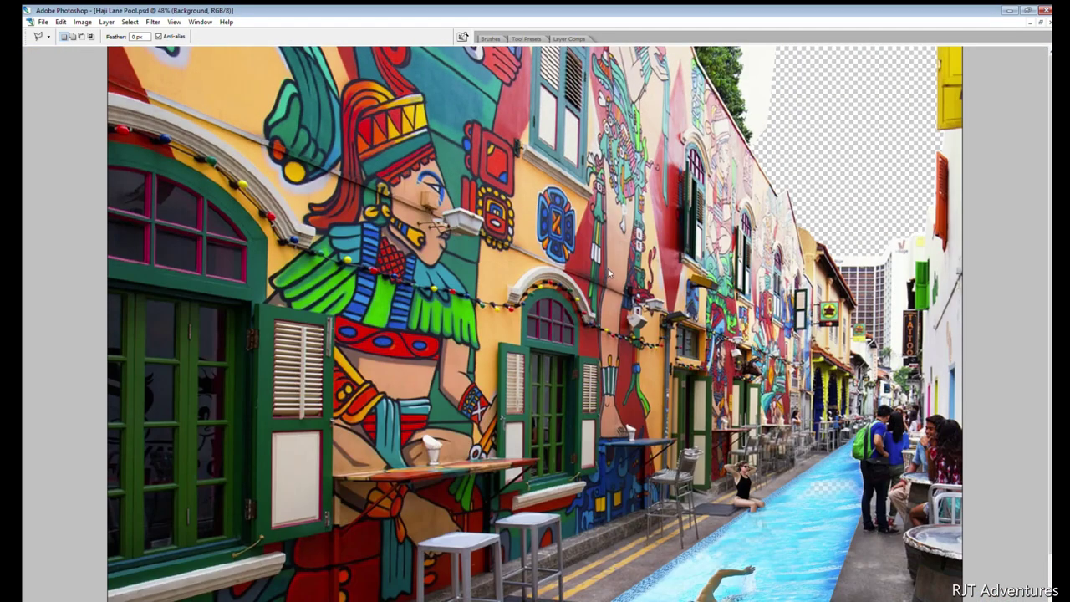
{"action": "scroll", "coordinate": [752, 142], "scroll_direction": "up", "scroll_amount": 5}
{"action": "key", "text": "e"}
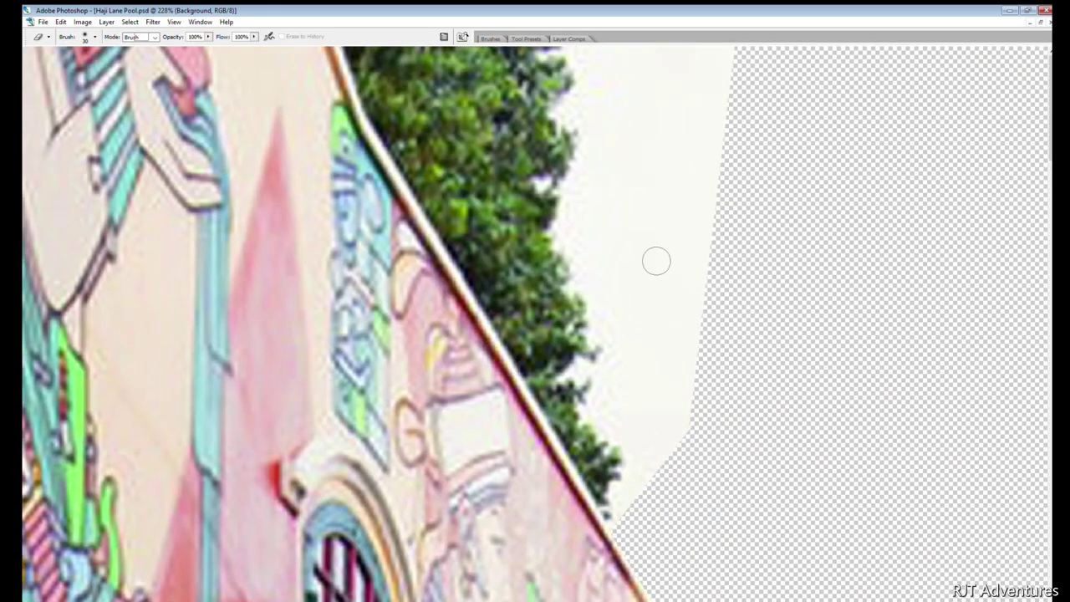
{"action": "key", "text": "w"}
{"action": "left_click", "coordinate": [656, 261]}
{"action": "key", "text": "Delete"}
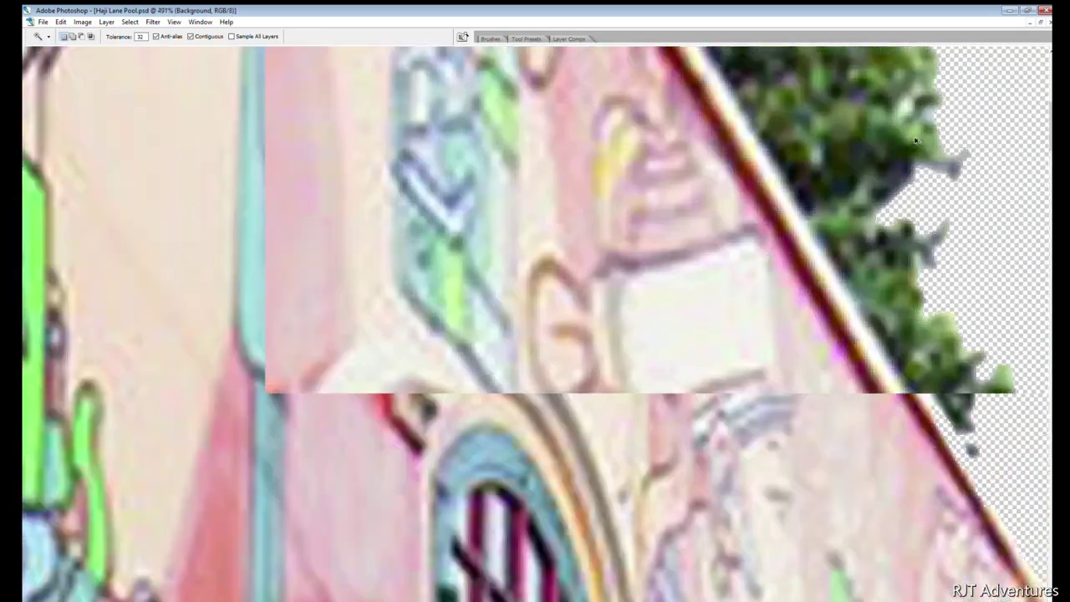
{"action": "scroll", "coordinate": [633, 424], "scroll_direction": "up", "scroll_amount": 1}
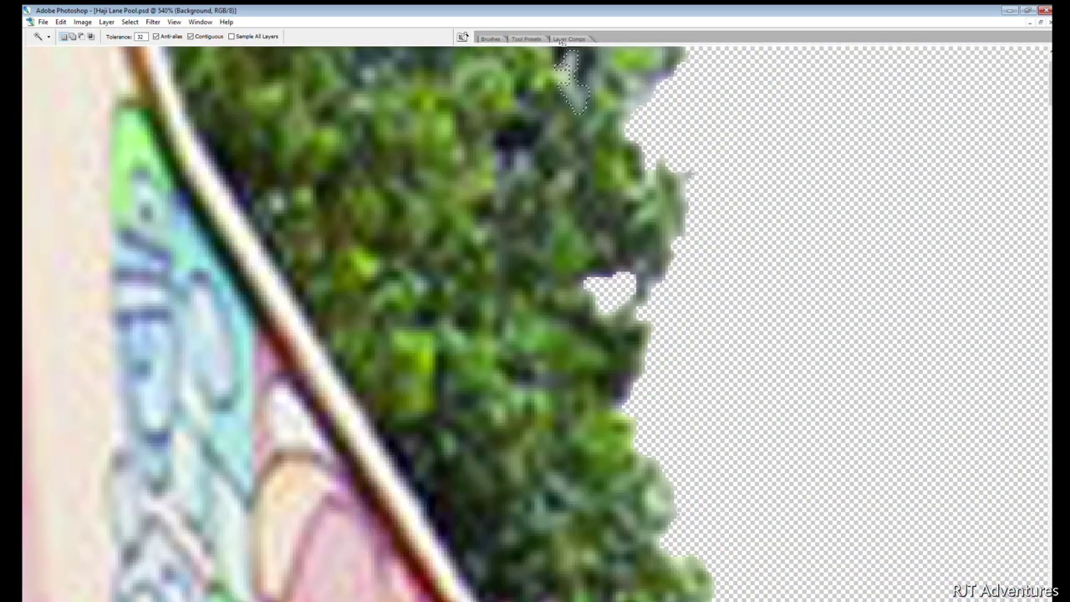
{"action": "key", "text": "m"}
{"action": "scroll", "coordinate": [591, 282], "scroll_direction": "down", "scroll_amount": 2}
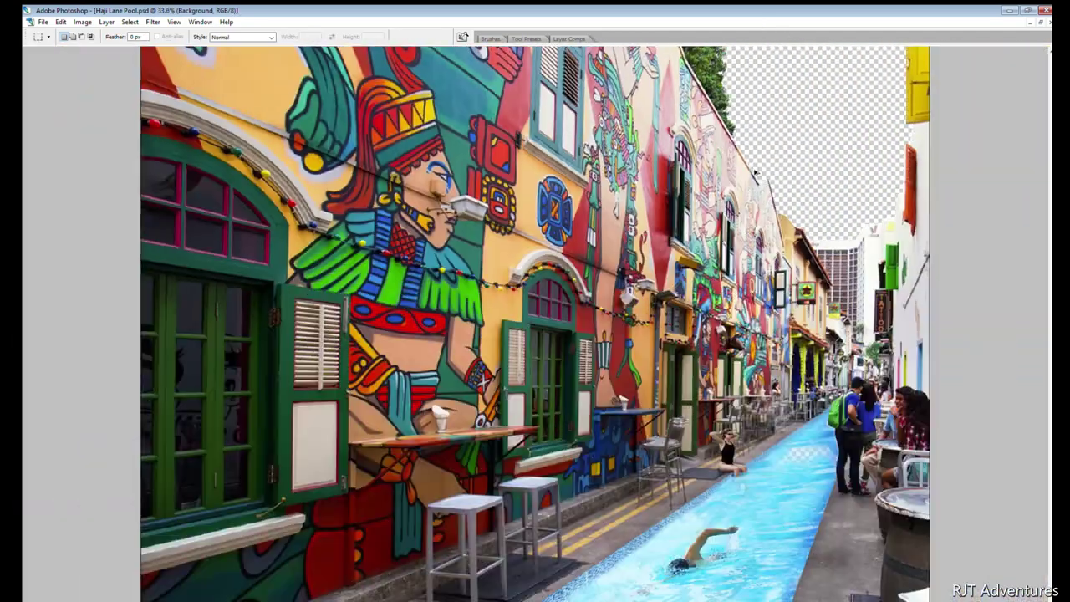
{"action": "key", "text": "o"}
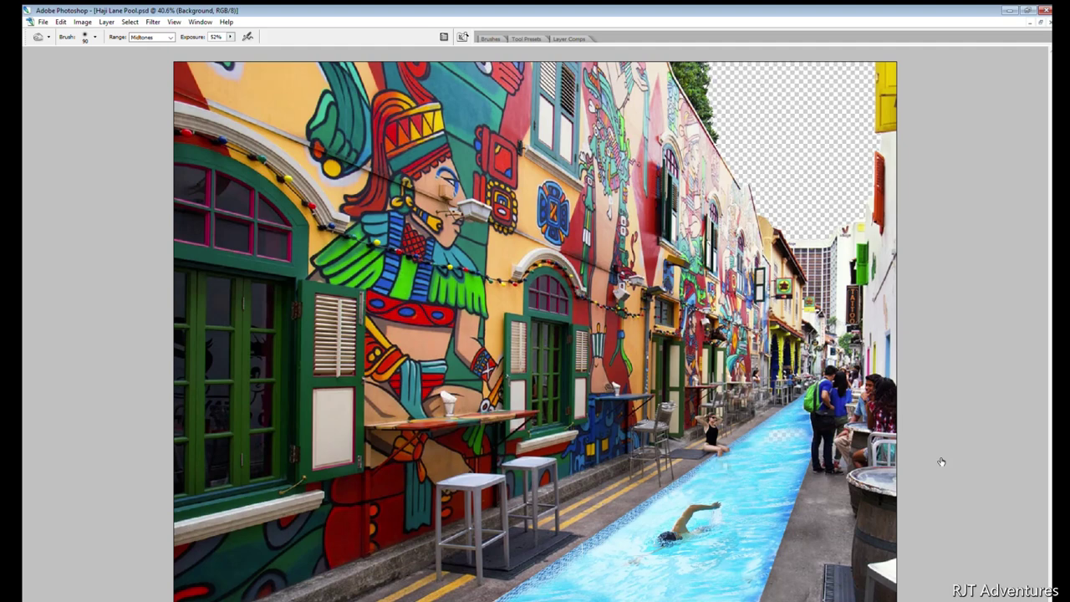
Dodge a patch of pool water on the Pool 2 layer to lighten it
{"action": "key", "text": "alt+bracketright"}
{"action": "key", "text": "s"}
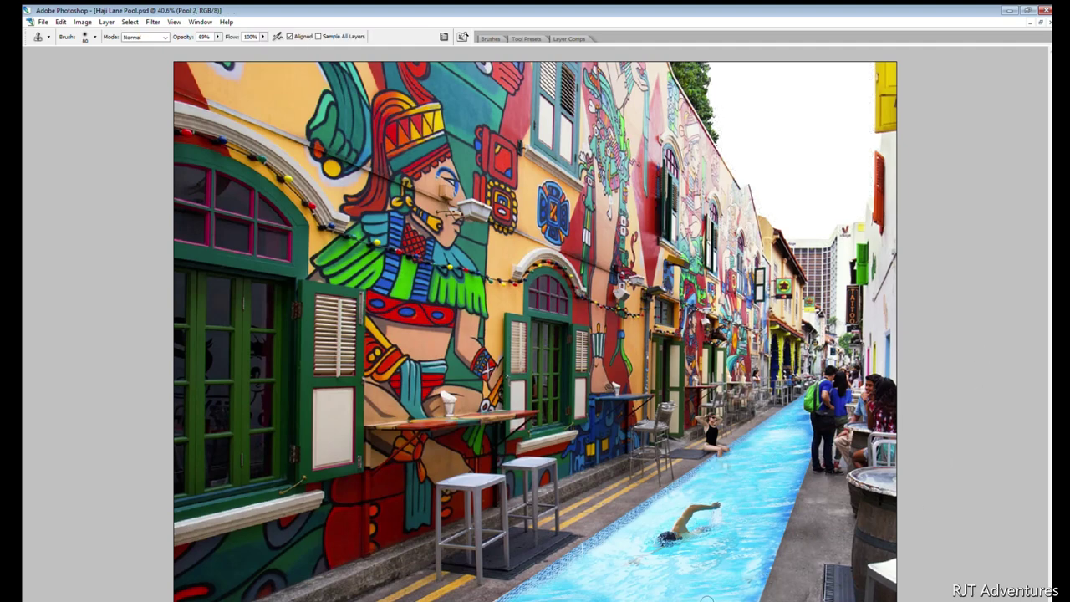
{"action": "scroll", "coordinate": [770, 438], "scroll_direction": "up", "scroll_amount": 3}
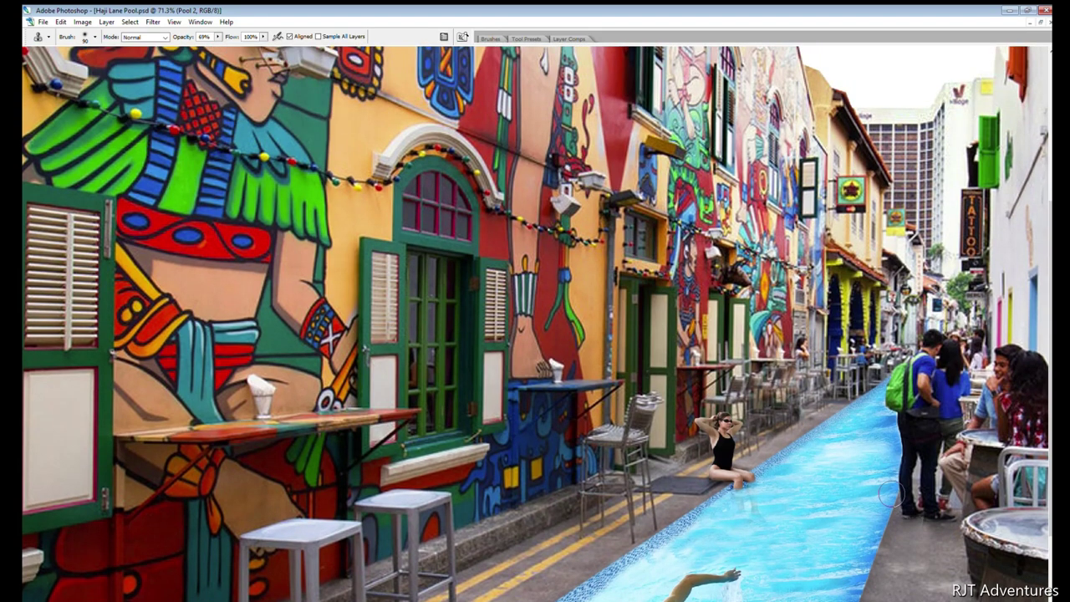
{"action": "key", "text": "o"}
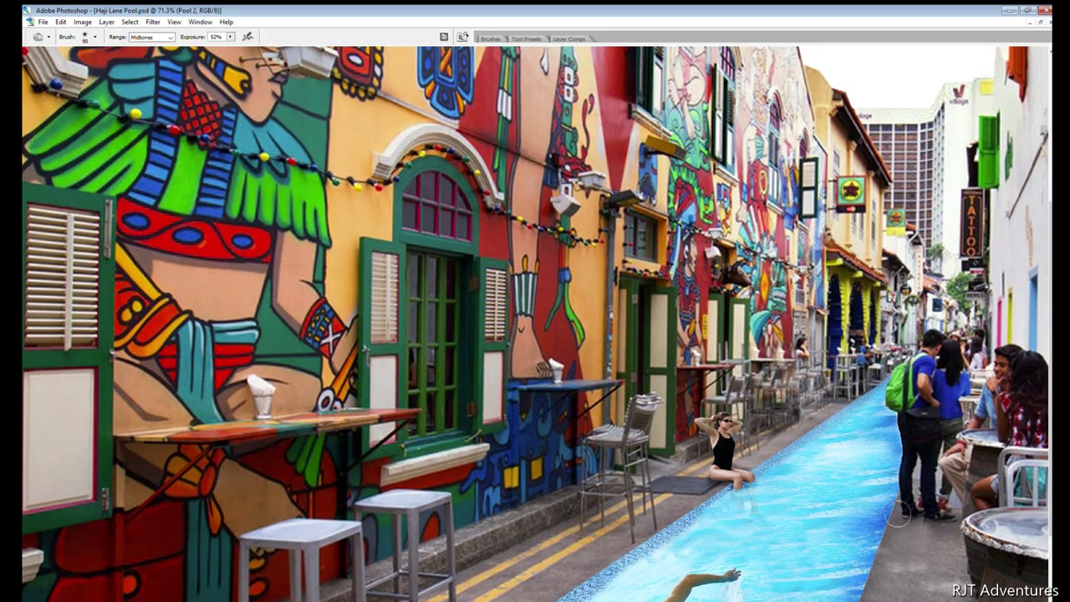
{"action": "left_click_drag", "start_coordinate": [903, 501], "coordinate": [869, 522]}
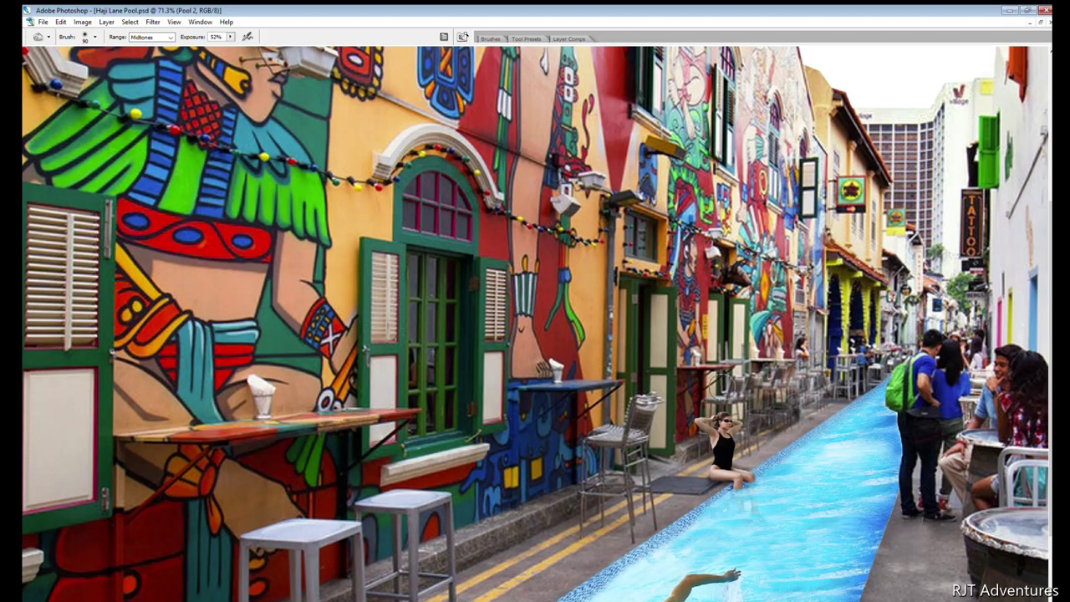
{"action": "scroll", "coordinate": [797, 503], "scroll_direction": "down", "scroll_amount": 1}
{"action": "scroll", "coordinate": [631, 566], "scroll_direction": "down", "scroll_amount": 1}
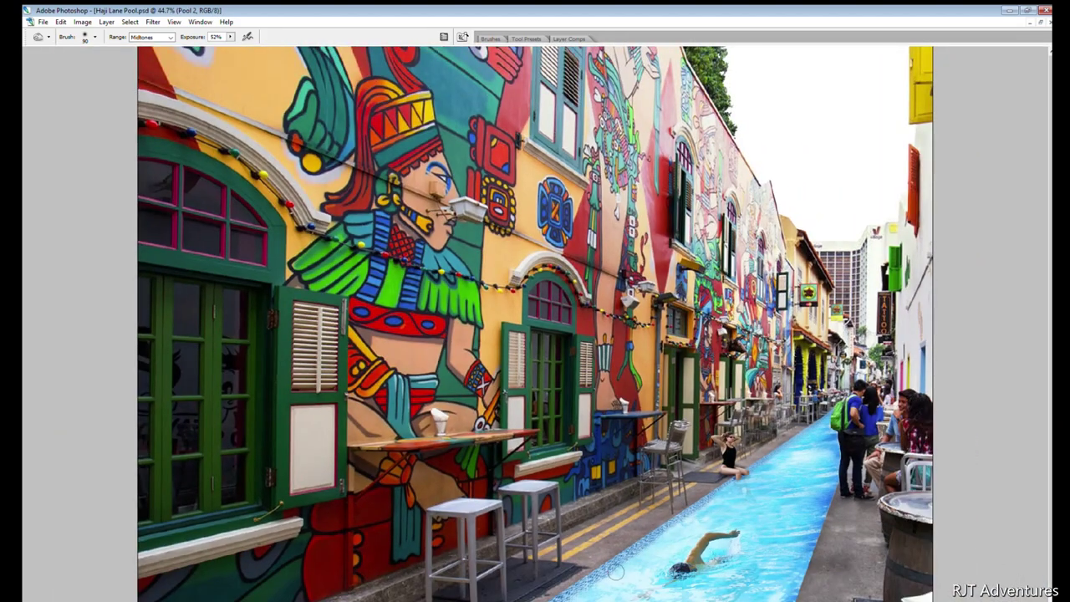
{"action": "scroll", "coordinate": [840, 199], "scroll_direction": "up", "scroll_amount": 2}
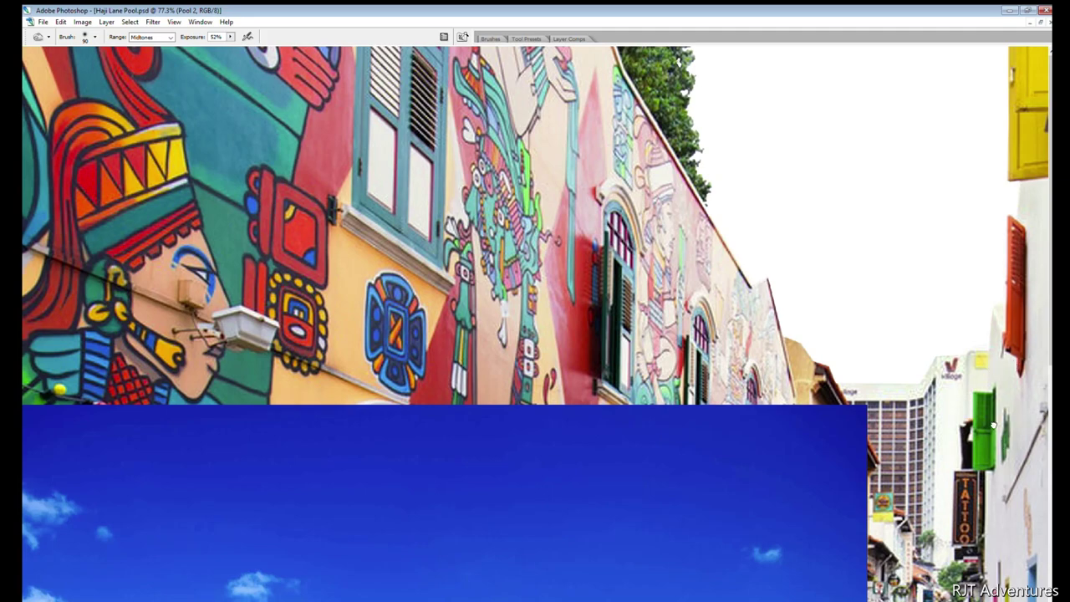
Scale the Sky layer down to about 63% and nudge it slightly up and right
{"action": "key", "text": "alt+bracketleft"}
{"action": "key", "text": "ctrl+0"}
{"action": "key", "text": "v"}
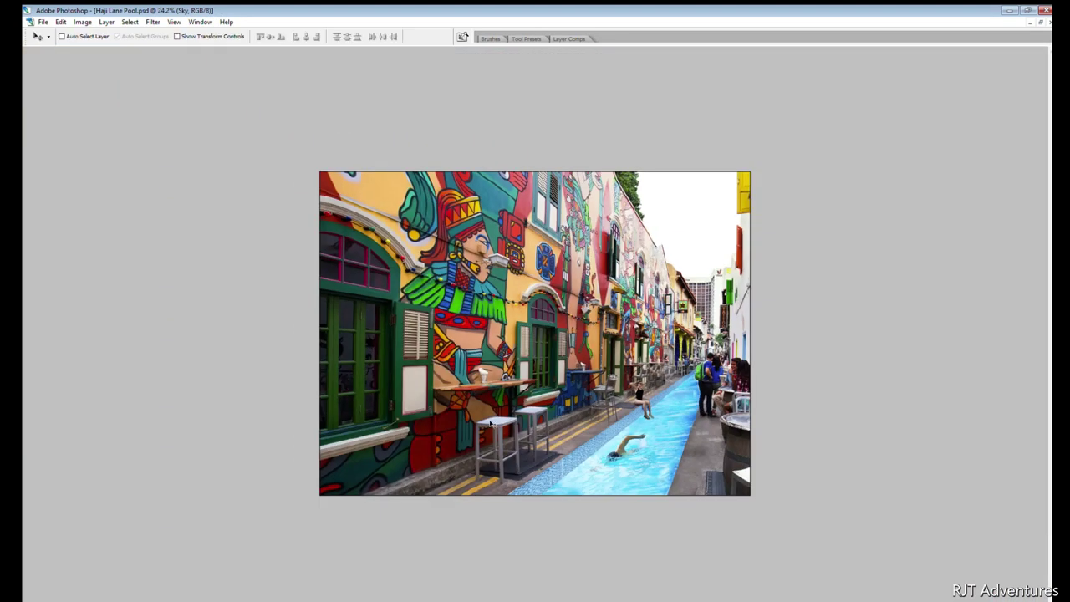
{"action": "key", "text": "ctrl+t"}
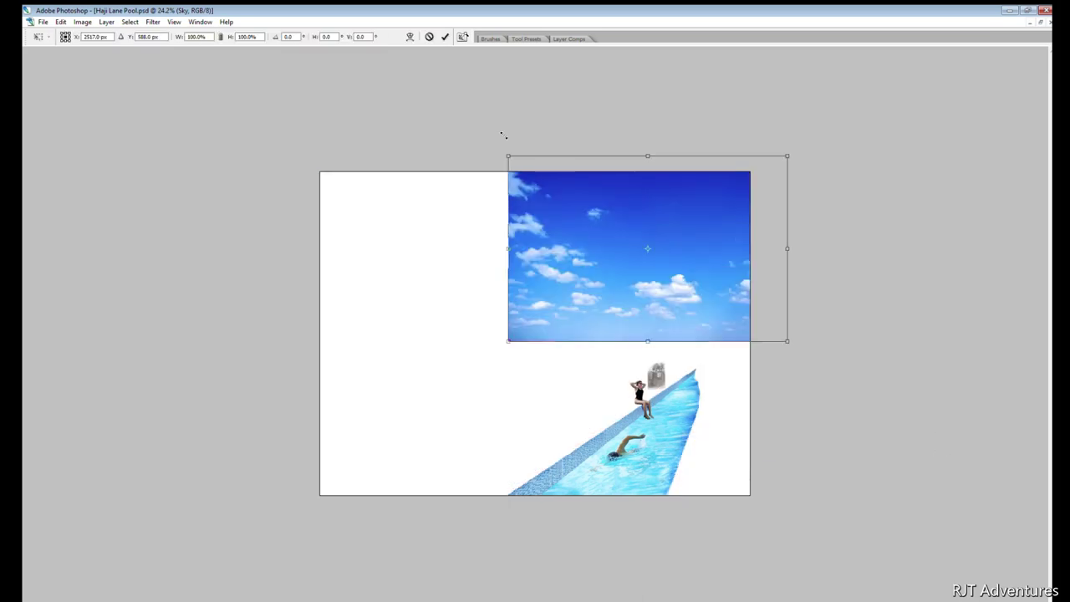
{"action": "left_click_drag", "start_coordinate": [507, 155], "coordinate": [595, 185]}
{"action": "key", "text": "Return"}
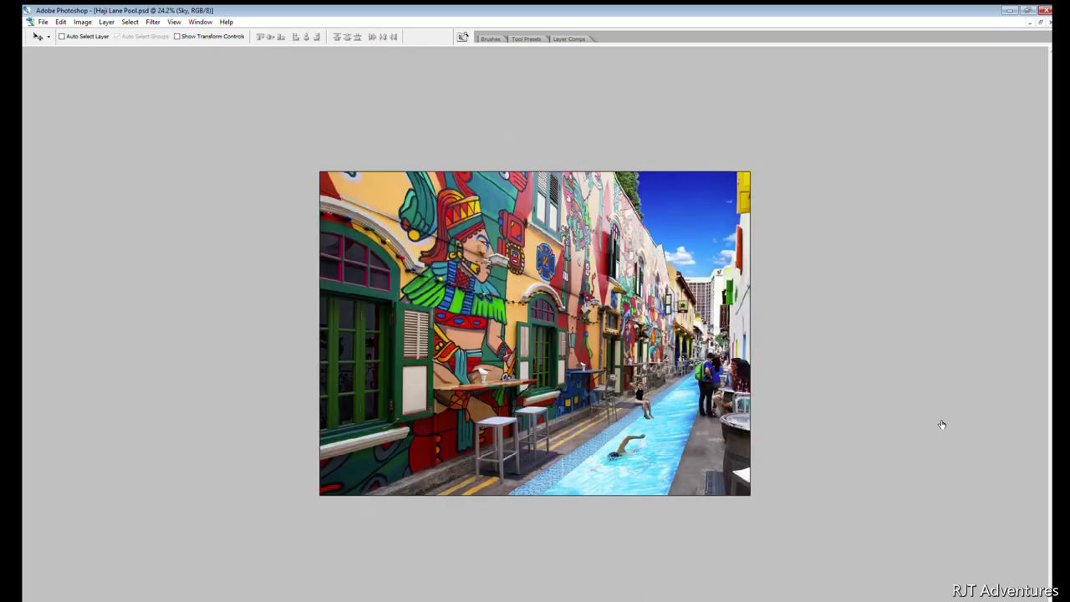
{"action": "left_click_drag", "start_coordinate": [679, 235], "coordinate": [704, 244]}
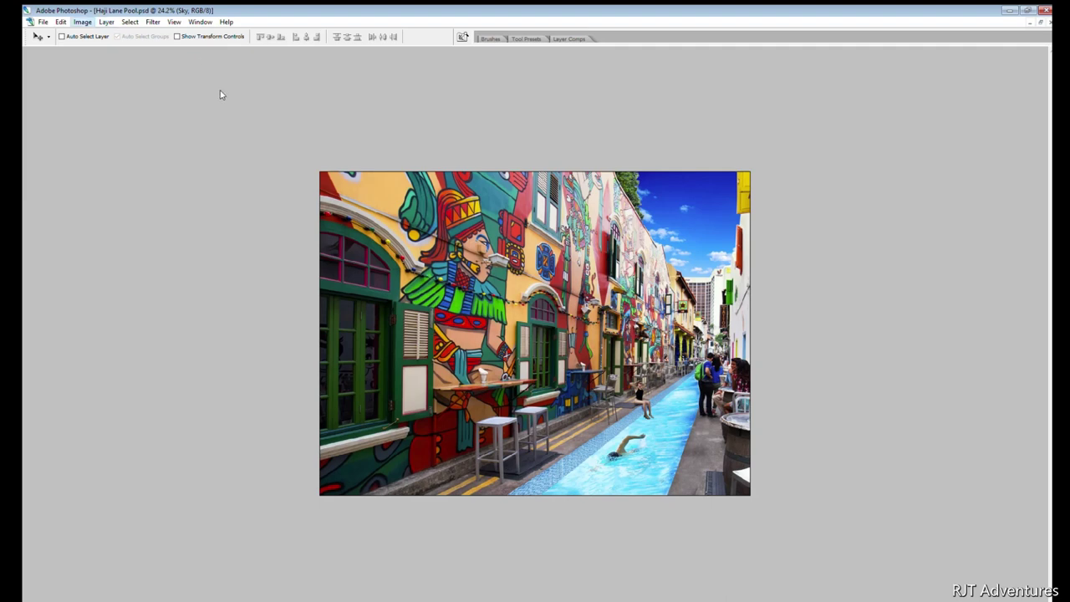
Sample a colour from the image and select the pool's Mosaic layer
{"action": "key", "text": "i"}
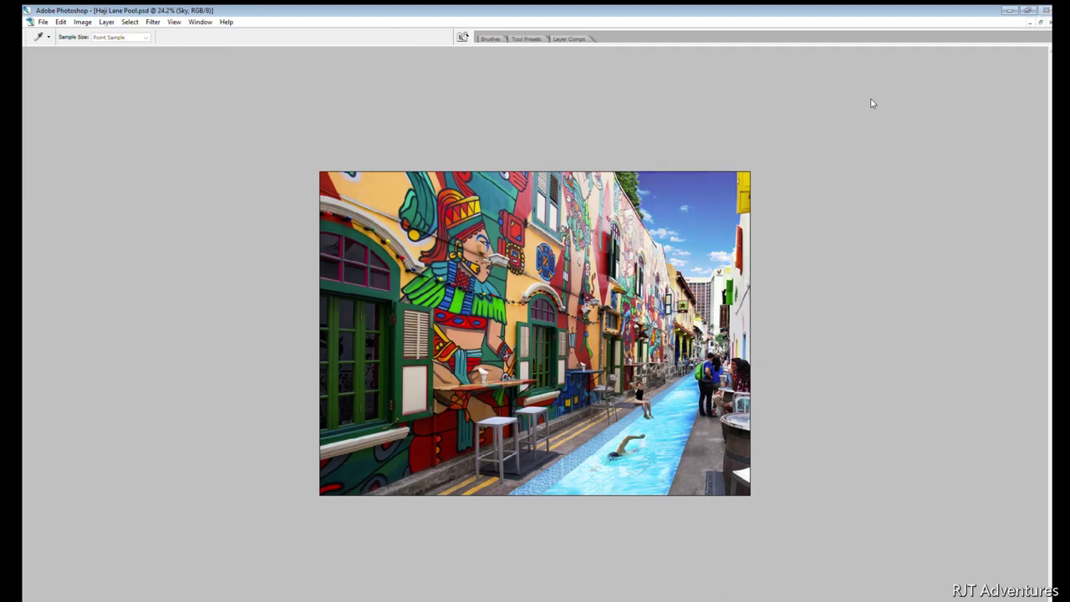
{"action": "key", "text": "v"}
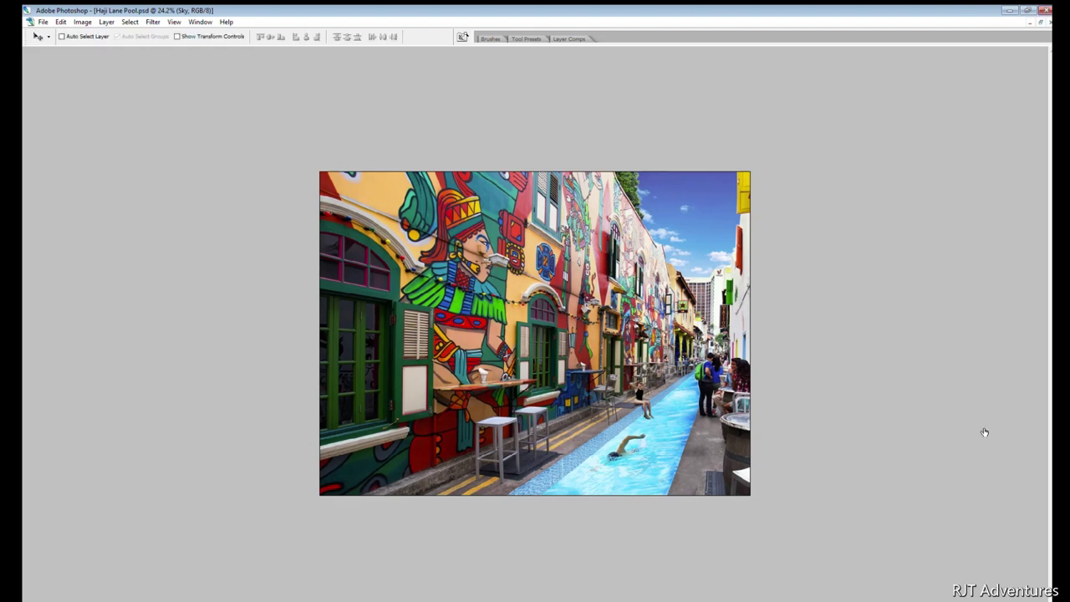
{"action": "left_click", "coordinate": [588, 439], "text": "ctrl"}
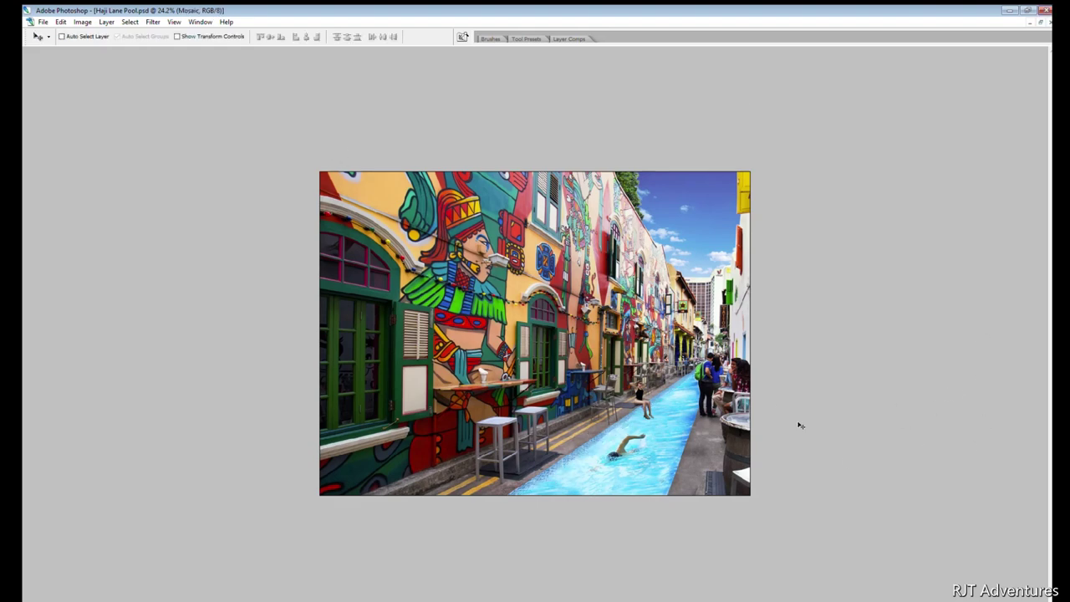
On the Pool 2 layer, clone over the pool's tiled edge with a size-10 Clone Stamp brush
{"action": "key", "text": "alt+]"}
{"action": "scroll", "coordinate": [652, 406], "scroll_direction": "up", "scroll_amount": 3}
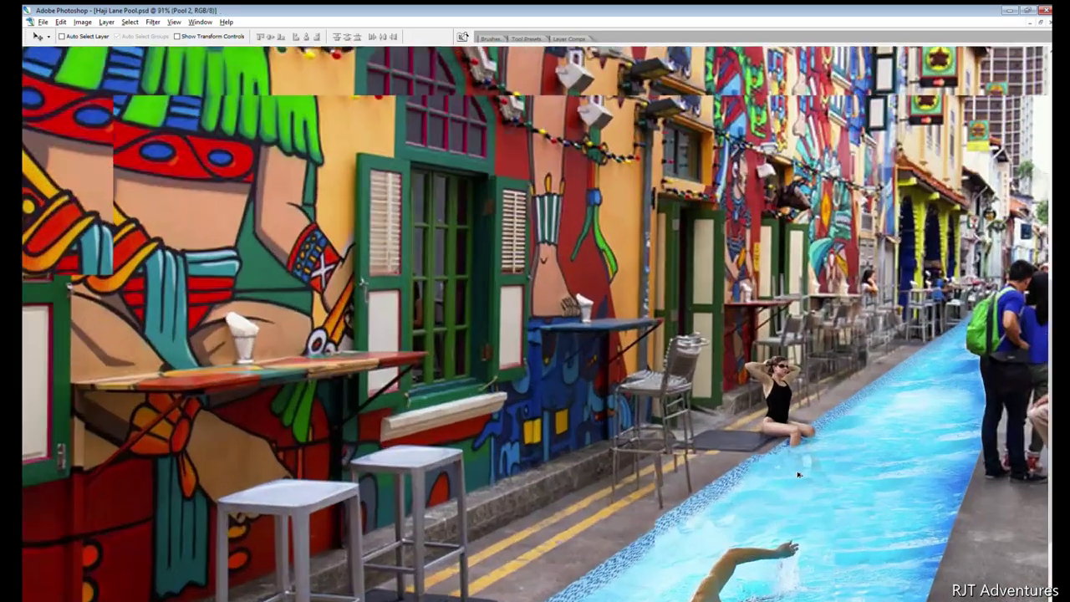
{"action": "scroll", "coordinate": [652, 406], "scroll_direction": "up", "scroll_amount": 2}
{"action": "key", "text": "b"}
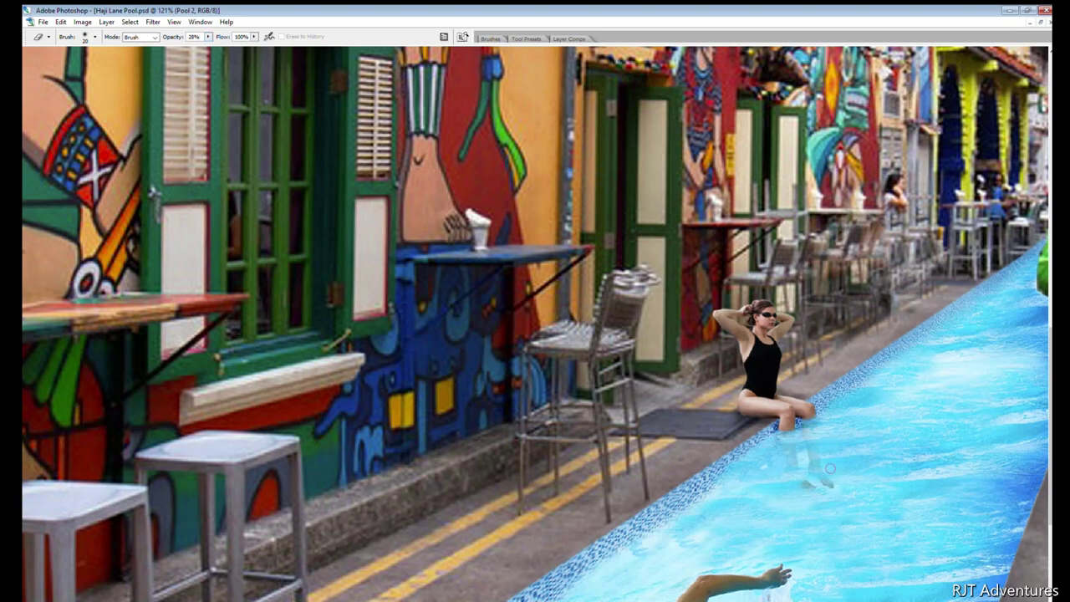
{"action": "key", "text": "s"}
{"action": "scroll", "coordinate": [829, 473], "scroll_direction": "up", "scroll_amount": 5}
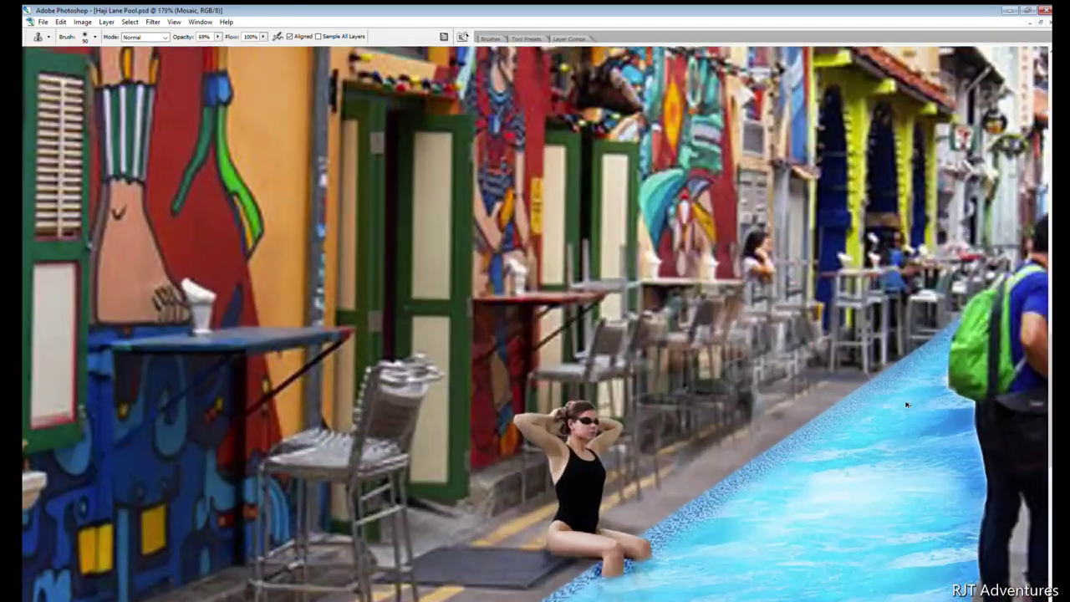
{"action": "key", "text": "v"}
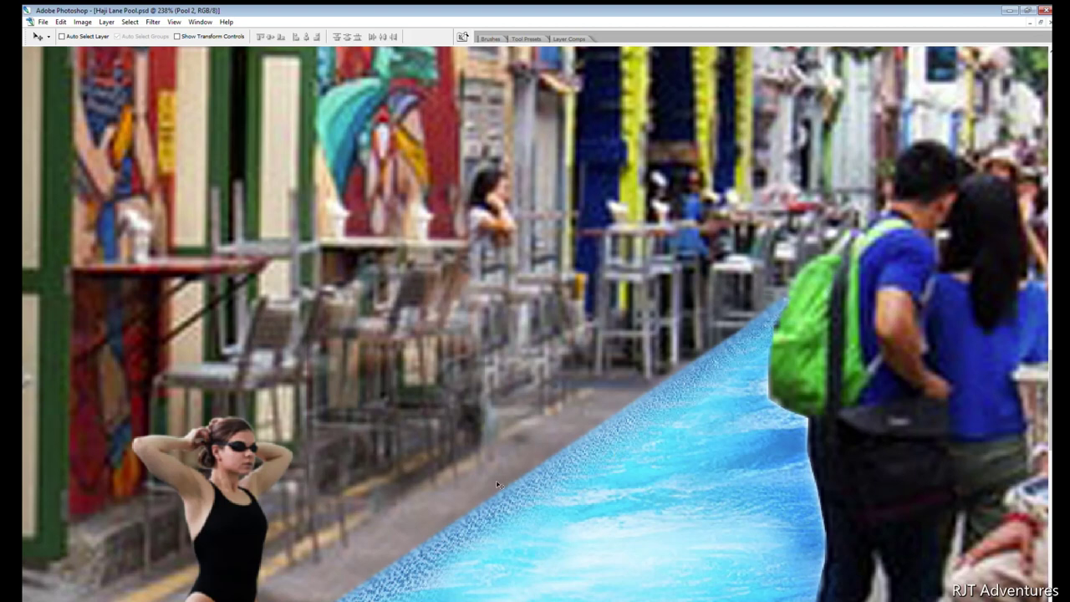
{"action": "key", "text": "s"}
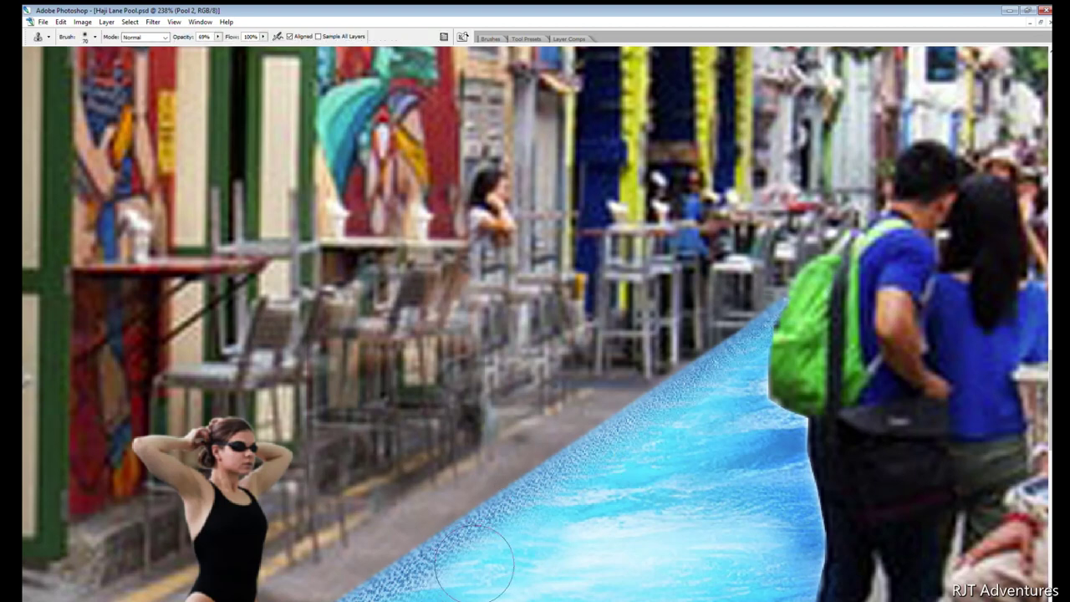
{"action": "key", "text": "bracketleft"}
{"action": "key", "text": "bracketleft"}
{"action": "key", "text": "bracketleft"}
{"action": "mouse_move", "coordinate": [723, 378]}
{"action": "left_mouse_down"}
{"action": "mouse_move", "coordinate": [459, 575]}
{"action": "mouse_move", "coordinate": [395, 593]}
{"action": "left_mouse_up"}
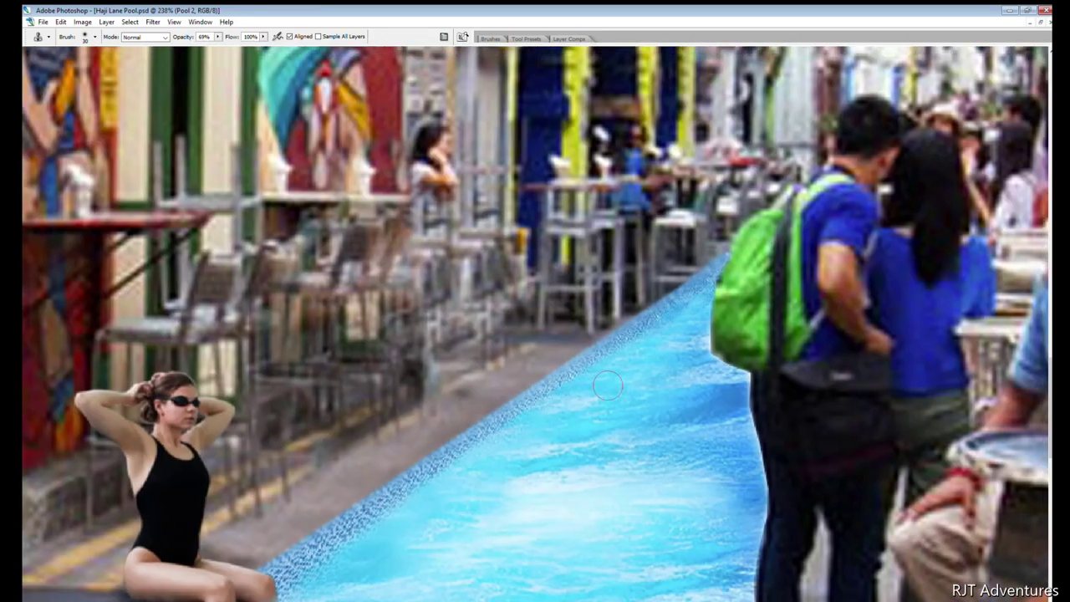
Lighten the tiled pool rim with Dodge and trial a polygonal selection of the walkway
{"action": "key", "text": "o"}
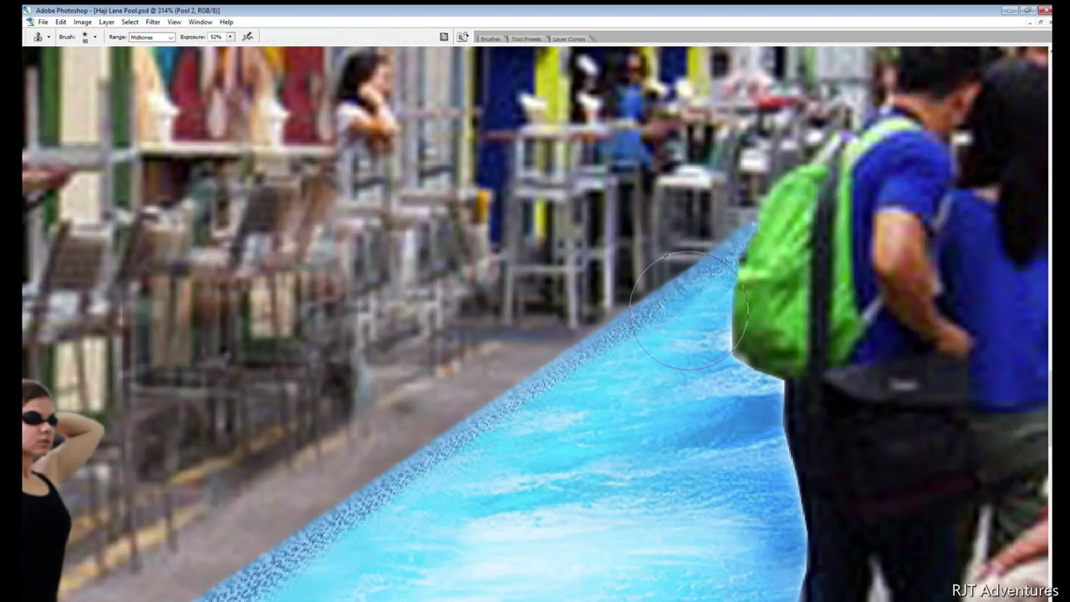
{"action": "left_click_drag", "start_coordinate": [719, 271], "coordinate": [393, 518]}
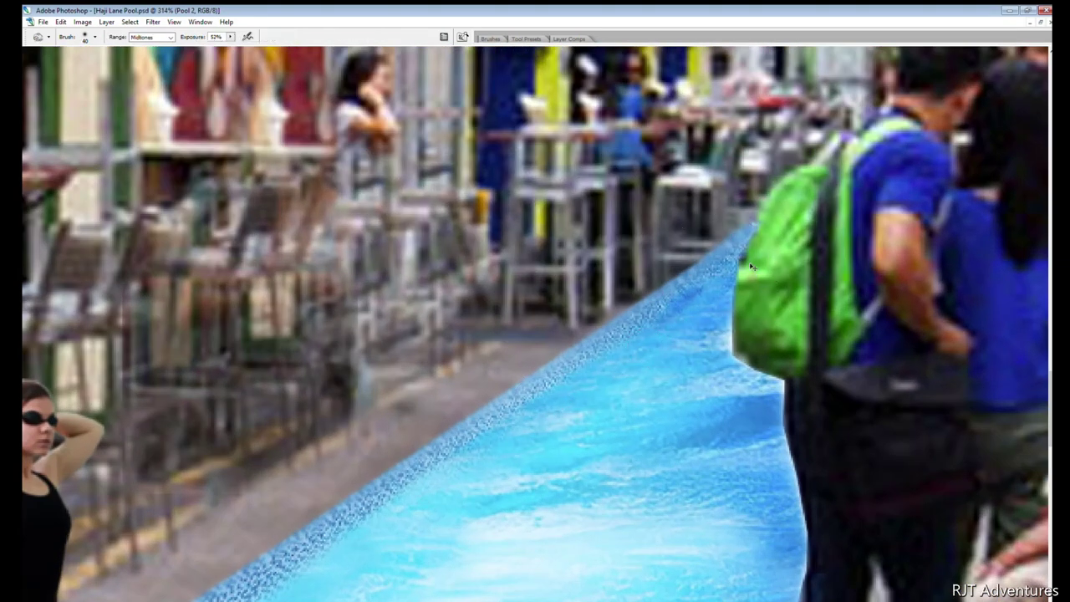
{"action": "key", "text": "l"}
{"action": "left_click", "coordinate": [280, 562]}
{"action": "left_click", "coordinate": [796, 203]}
{"action": "left_click", "coordinate": [710, 155]}
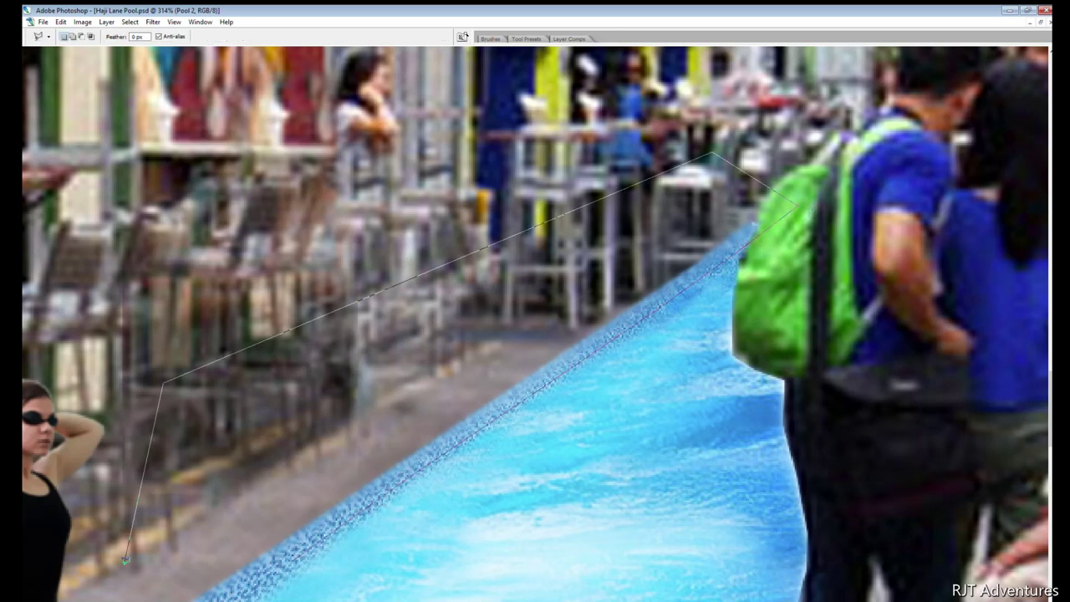
{"action": "left_click", "coordinate": [163, 381]}
{"action": "double_click", "coordinate": [125, 562]}
{"action": "key", "text": "ctrl+d"}
Darken the pool's rim near the walkway with the Burn tool
{"action": "key", "text": "e"}
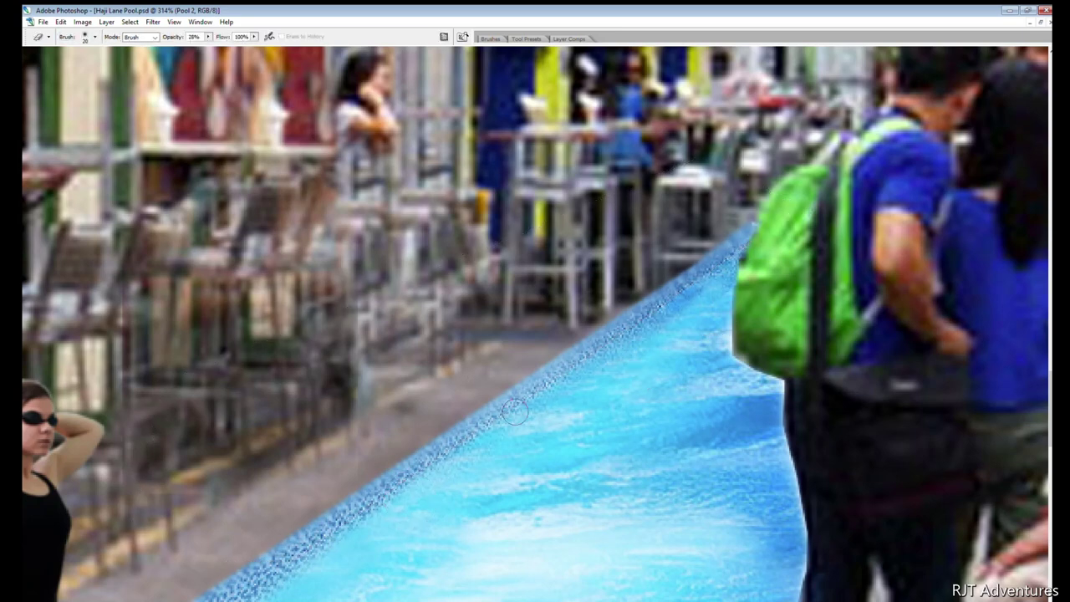
{"action": "key", "text": "o"}
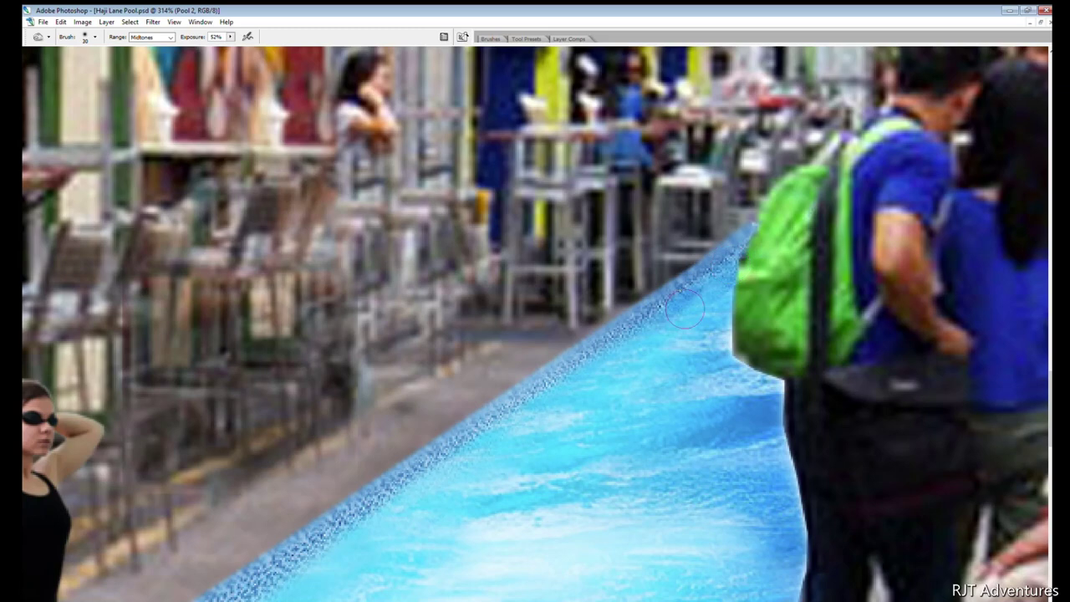
{"action": "mouse_move", "coordinate": [686, 309]}
{"action": "left_mouse_down"}
{"action": "mouse_move", "coordinate": [524, 404]}
{"action": "mouse_move", "coordinate": [745, 343]}
{"action": "mouse_move", "coordinate": [794, 401]}
{"action": "left_mouse_up"}
{"action": "key", "text": "s"}
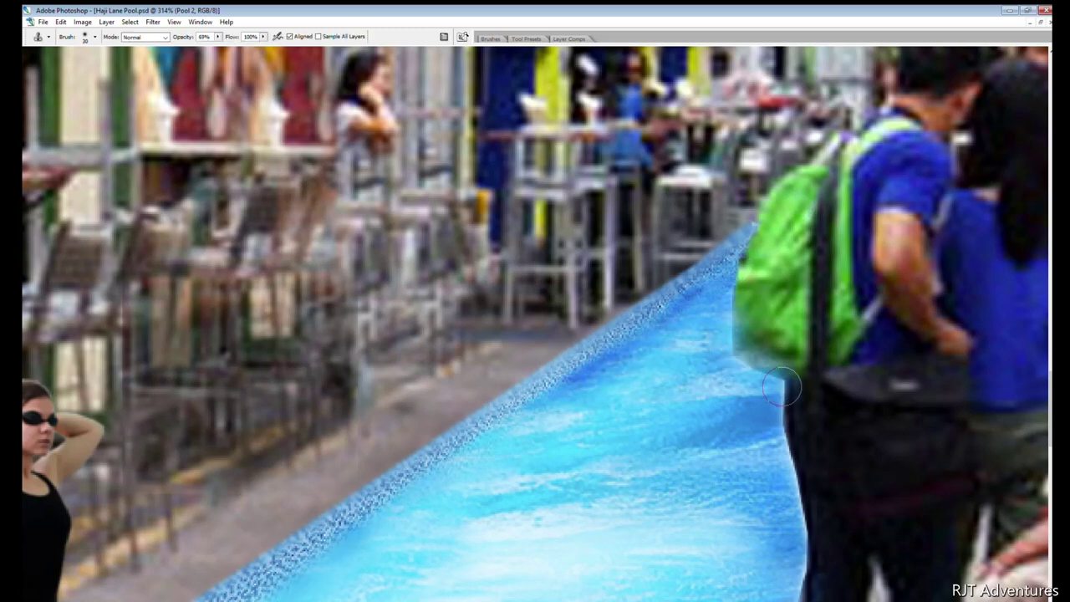
{"action": "scroll", "coordinate": [827, 372], "scroll_direction": "up", "scroll_amount": 2}
{"action": "scroll", "coordinate": [827, 372], "scroll_direction": "up", "scroll_amount": 1}
Erase pool water spilling over the green backpack and along the man's silhouette
{"action": "key", "text": "e"}
{"action": "left_click_drag", "start_coordinate": [669, 276], "coordinate": [790, 518]}
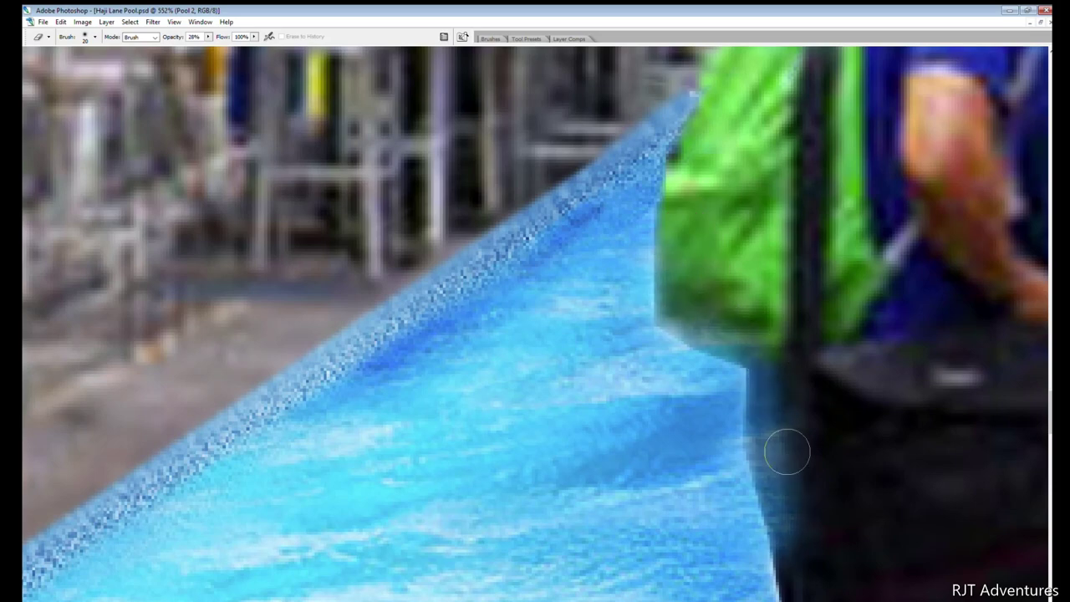
{"action": "mouse_move", "coordinate": [680, 306]}
{"action": "left_mouse_down"}
{"action": "mouse_move", "coordinate": [760, 346]}
{"action": "mouse_move", "coordinate": [795, 521]}
{"action": "left_mouse_up"}
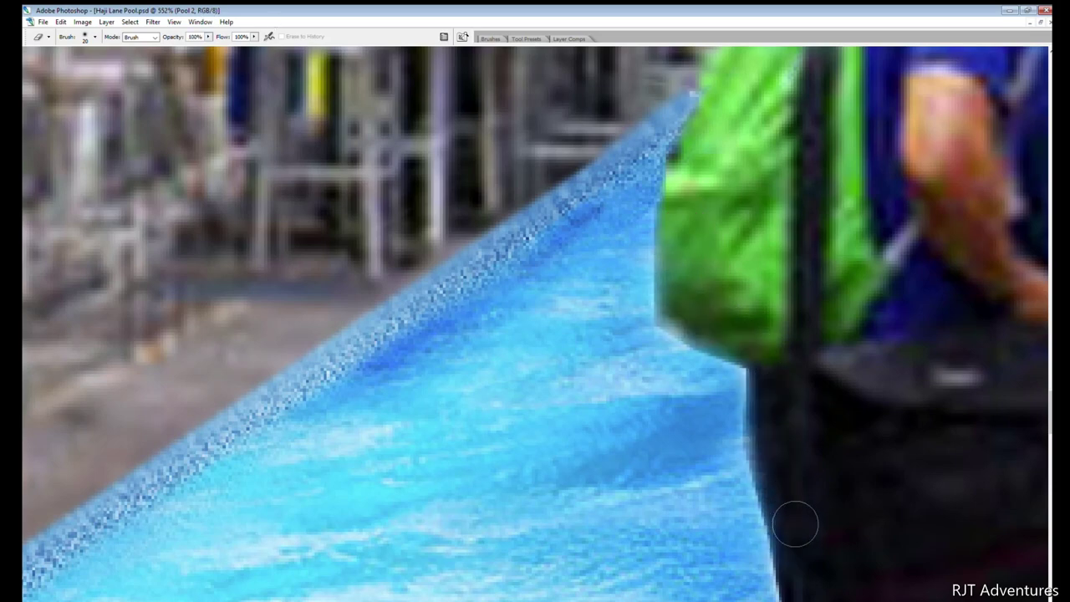
{"action": "scroll", "coordinate": [735, 351], "scroll_direction": "up", "scroll_amount": 3}
{"action": "mouse_move", "coordinate": [616, 251]}
{"action": "left_mouse_down"}
{"action": "mouse_move", "coordinate": [707, 283]}
{"action": "mouse_move", "coordinate": [641, 239]}
{"action": "mouse_move", "coordinate": [621, 191]}
{"action": "mouse_move", "coordinate": [630, 289]}
{"action": "left_mouse_up"}
{"action": "scroll", "coordinate": [621, 191], "scroll_direction": "down", "scroll_amount": 5}
{"action": "key", "text": "ctrl+0"}
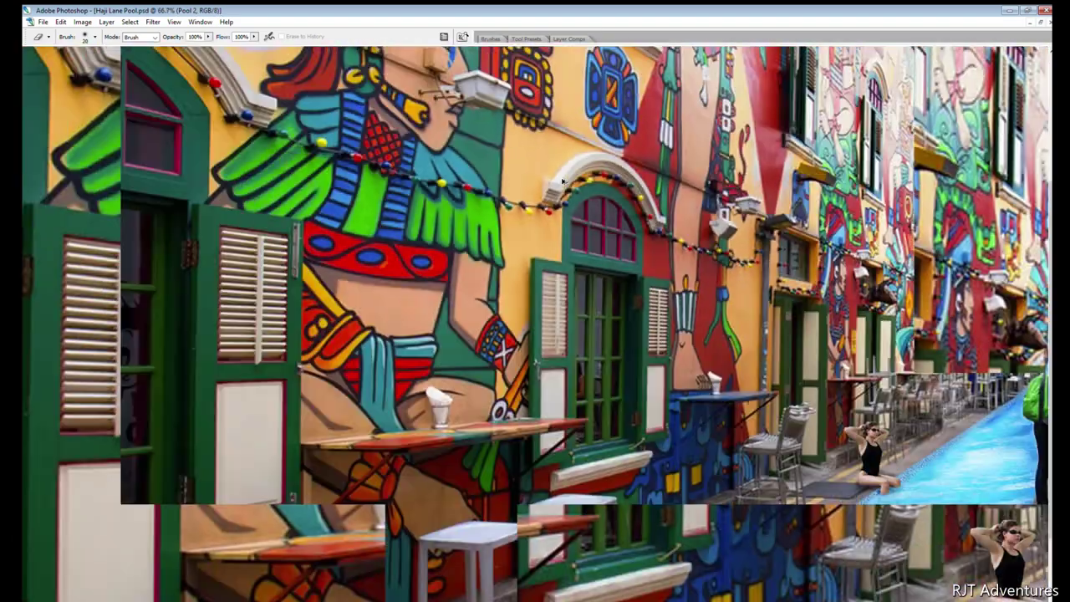
Clone-retouch the pool water beside the seated woman
{"action": "scroll", "coordinate": [933, 457], "scroll_direction": "up", "scroll_amount": 5}
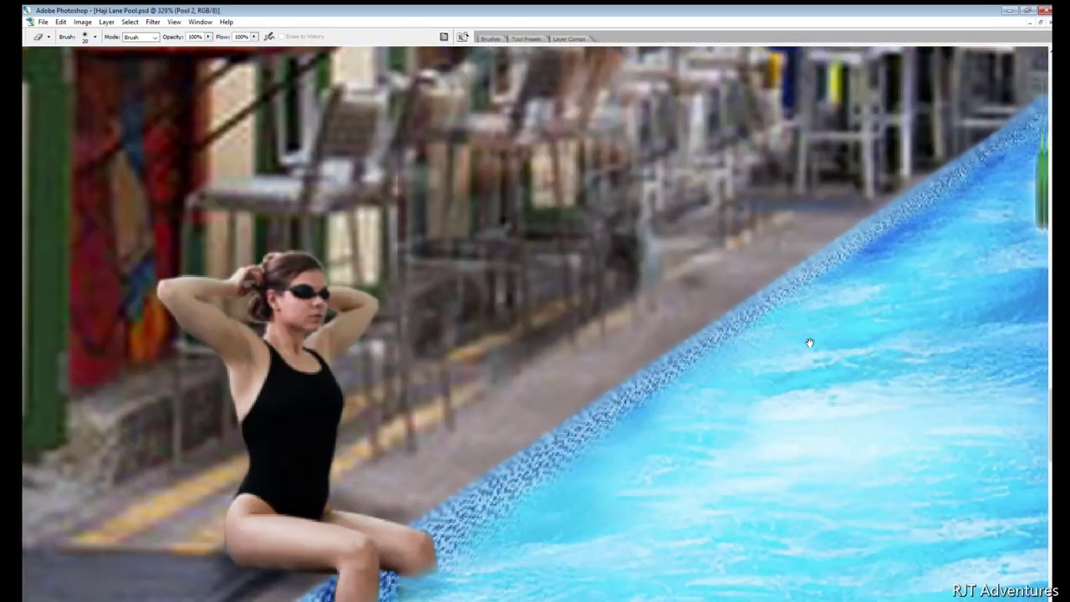
{"action": "key", "text": "s"}
{"action": "left_click_drag", "start_coordinate": [802, 293], "coordinate": [733, 325]}
{"action": "scroll", "coordinate": [1018, 340], "scroll_direction": "down", "scroll_amount": 10}
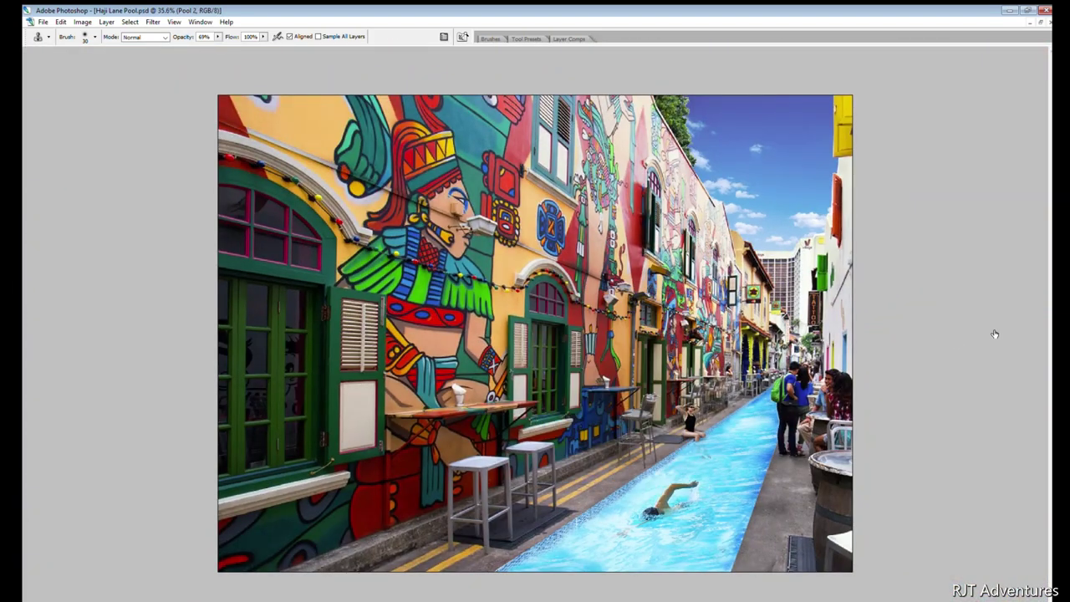
Target the Photo Filter 1 adjustment mask, sample colours, and zoom out slightly
{"action": "key", "text": "alt+bracketright"}
{"action": "key", "text": "i"}
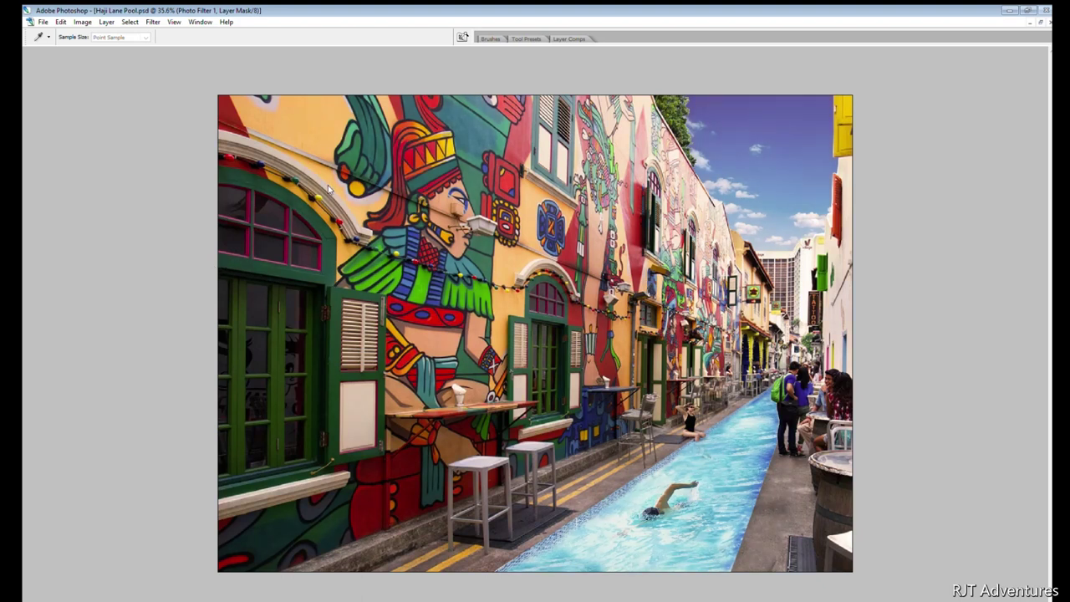
{"action": "key", "text": "s"}
{"action": "key", "text": "ctrl+minus"}
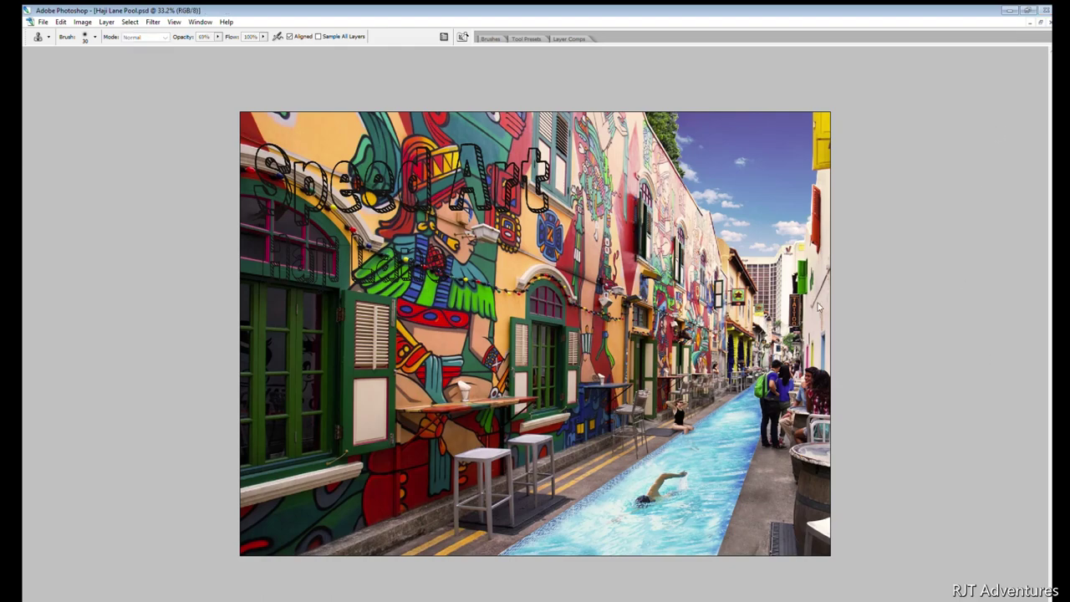
Duplicate the Haji Lane layer and Paint Bucket the five Speed Art letters white
{"action": "key", "text": "ctrl+j"}
{"action": "key", "text": "ctrl+plus"}
{"action": "key", "text": "ctrl+plus"}
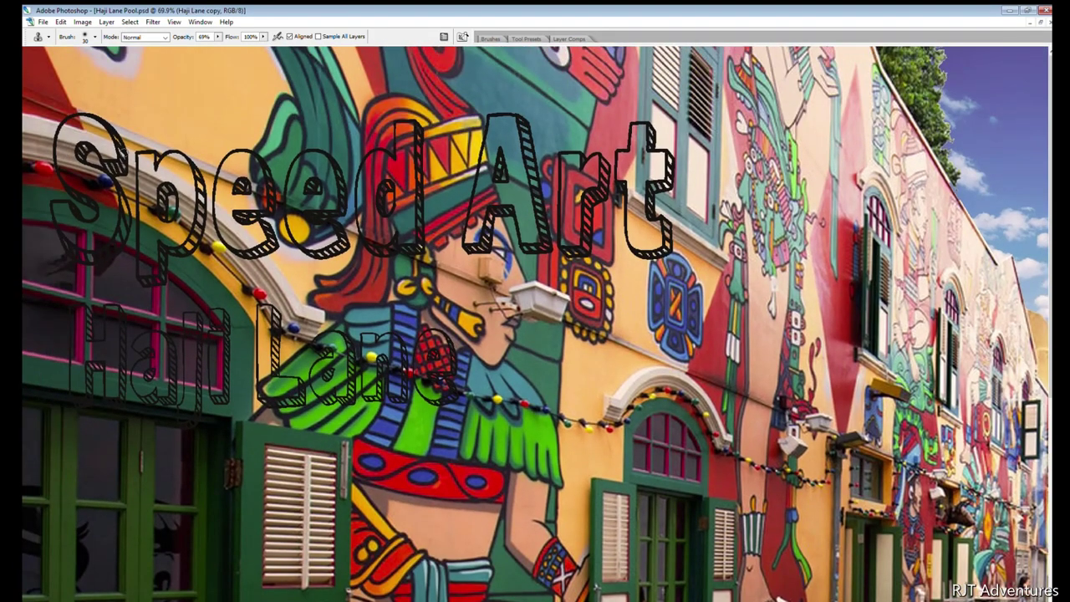
{"action": "key", "text": "w"}
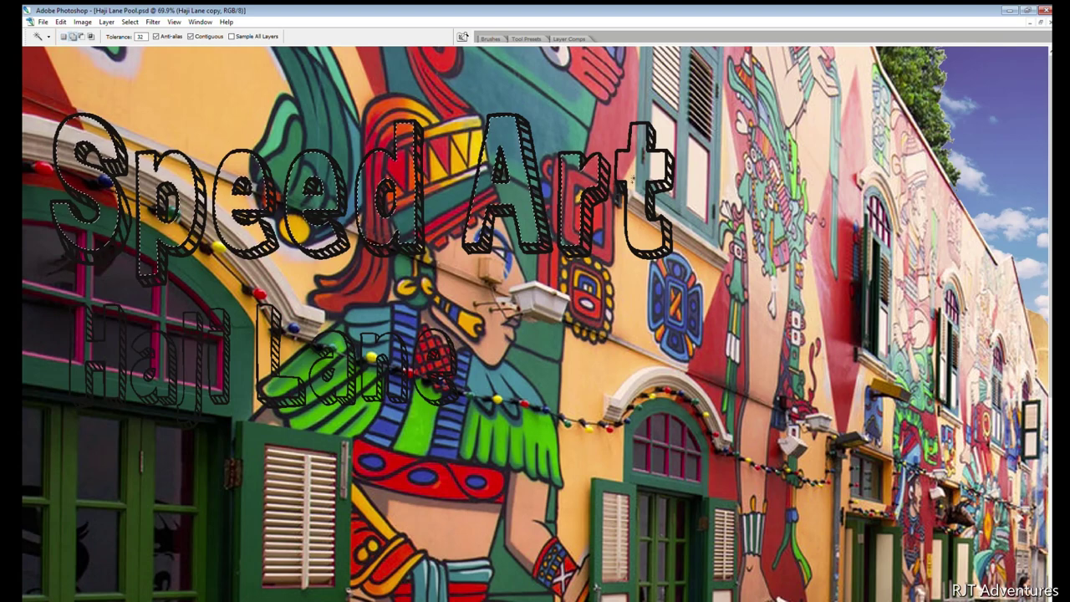
{"action": "key", "text": "i"}
{"action": "key", "text": "g"}
{"action": "left_click", "coordinate": [294, 201]}
{"action": "left_click", "coordinate": [502, 192]}
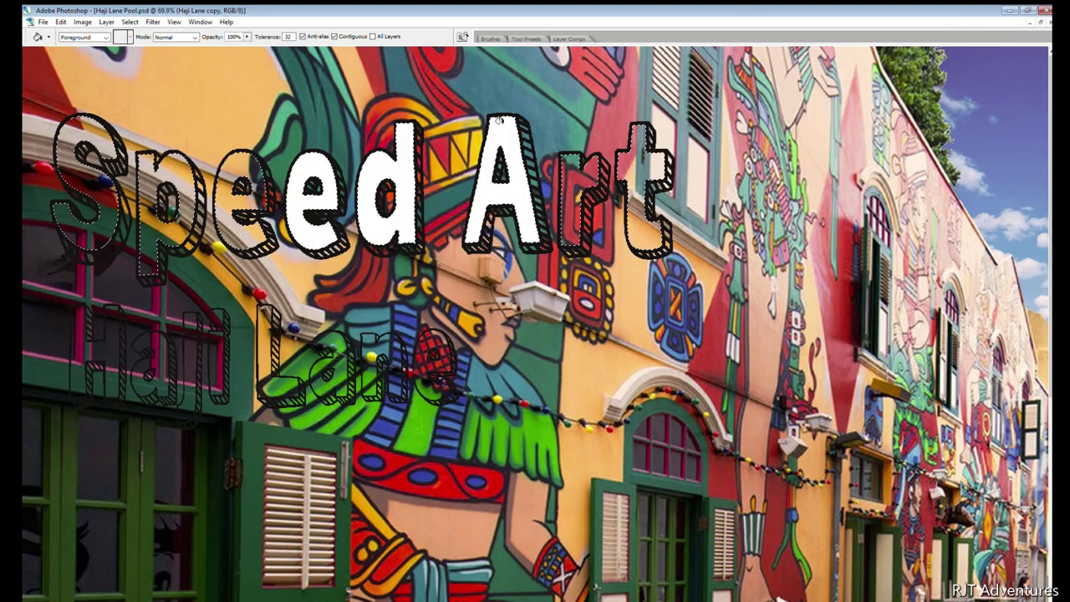
{"action": "left_click", "coordinate": [640, 193]}
{"action": "left_click", "coordinate": [240, 204]}
{"action": "left_click", "coordinate": [83, 192]}
Magic Wand-select the Haji Lane letters and fill all eight with white, fitting the view
{"action": "key", "text": "w"}
{"action": "left_click", "coordinate": [189, 343]}
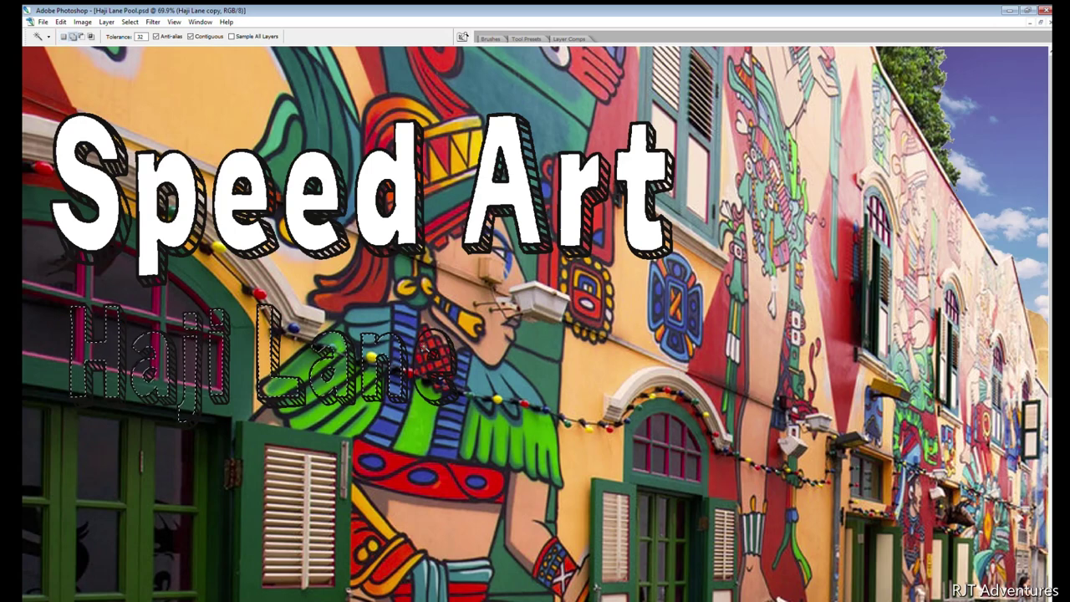
{"action": "key", "text": "g"}
{"action": "left_click", "coordinate": [432, 368]}
{"action": "left_click", "coordinate": [381, 372]}
{"action": "left_click", "coordinate": [322, 355]}
{"action": "left_click", "coordinate": [269, 351]}
{"action": "left_click", "coordinate": [219, 360]}
{"action": "left_click", "coordinate": [189, 368]}
{"action": "left_click", "coordinate": [151, 368]}
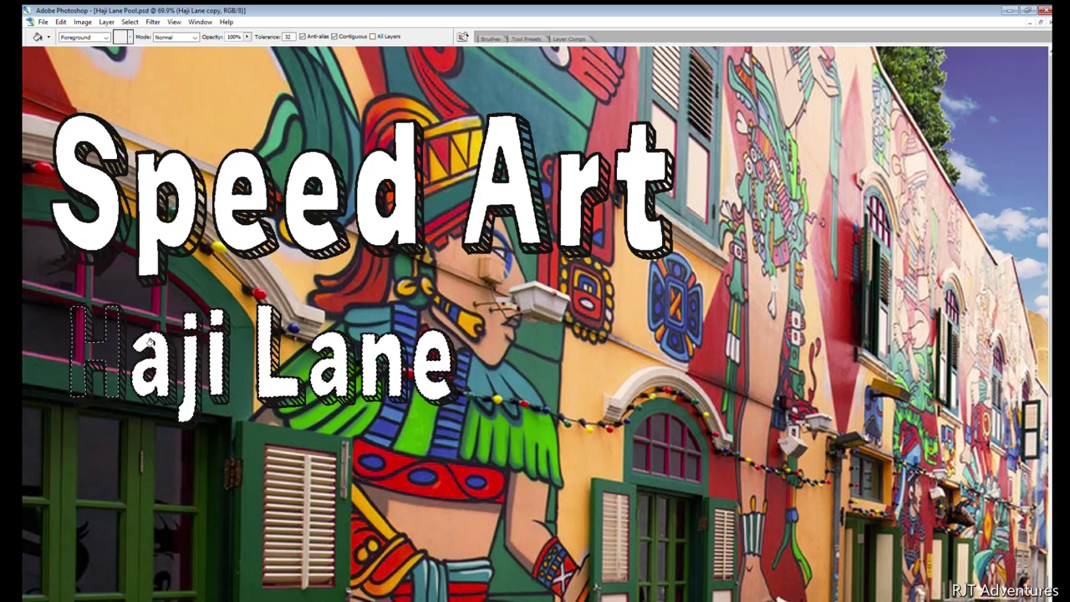
{"action": "left_click", "coordinate": [83, 351]}
{"action": "key", "text": "ctrl+0"}
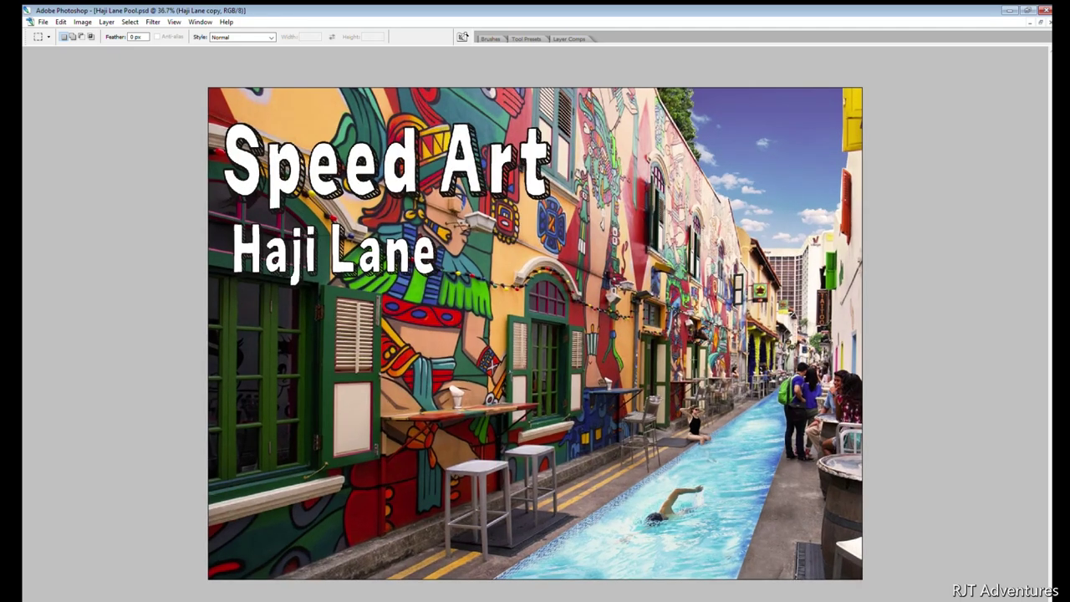